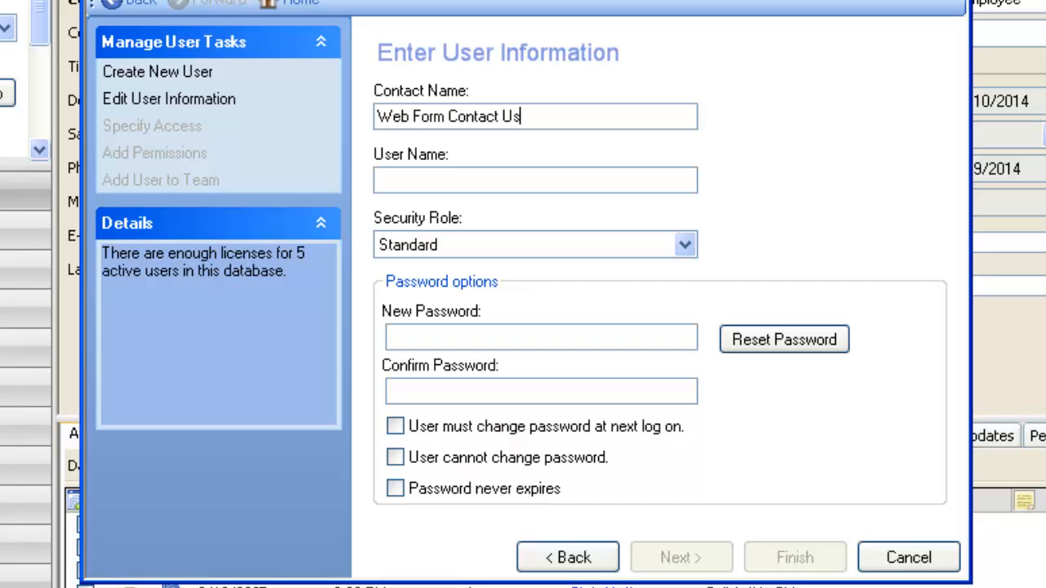
Accept the Web Form Contact Us name split, then enter and confirm the user's password.
key(Tab)
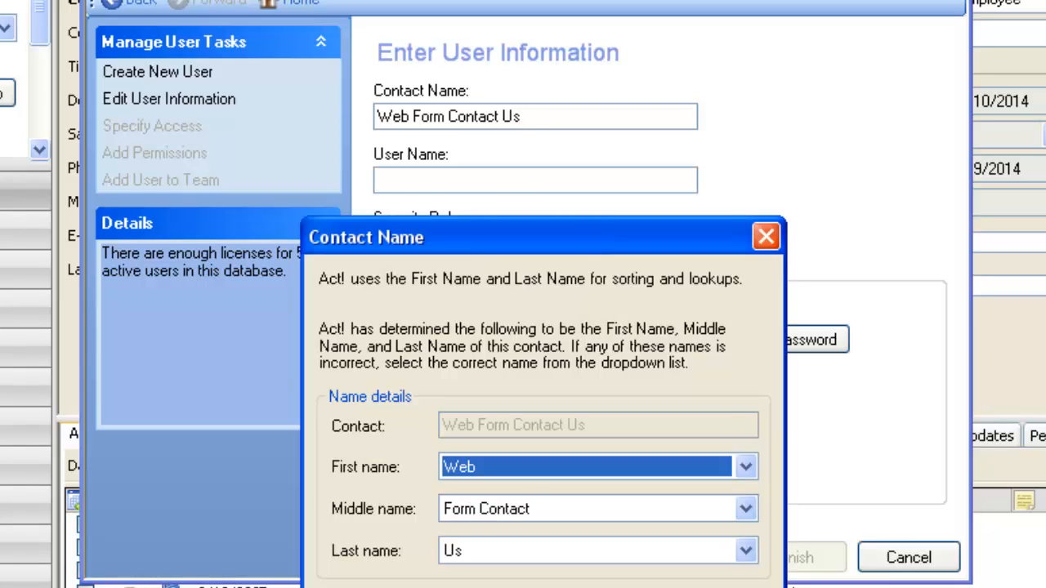
key(Return)
text(••)
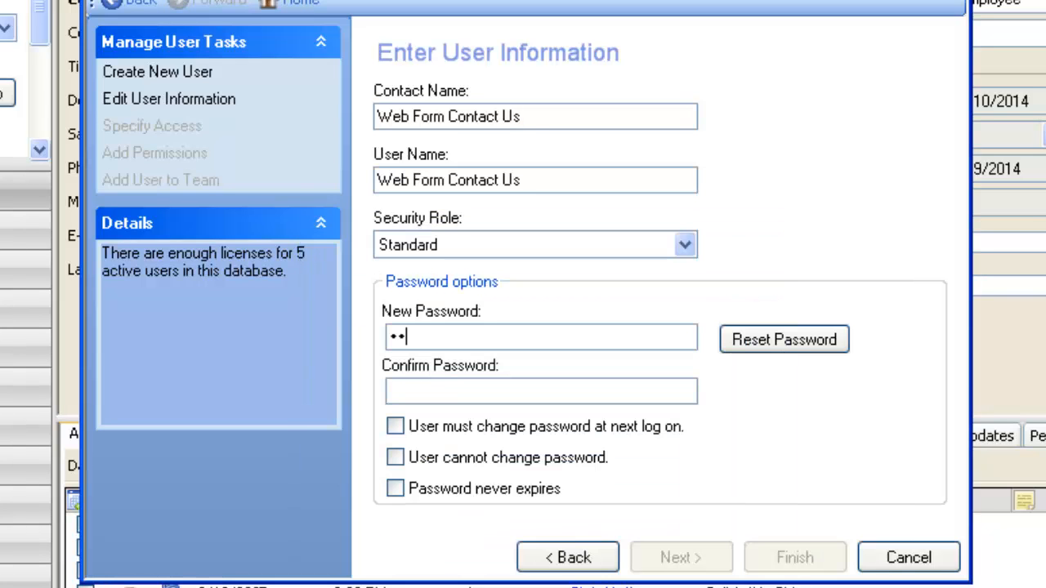
text(•)
key(Tab)
text(•••)
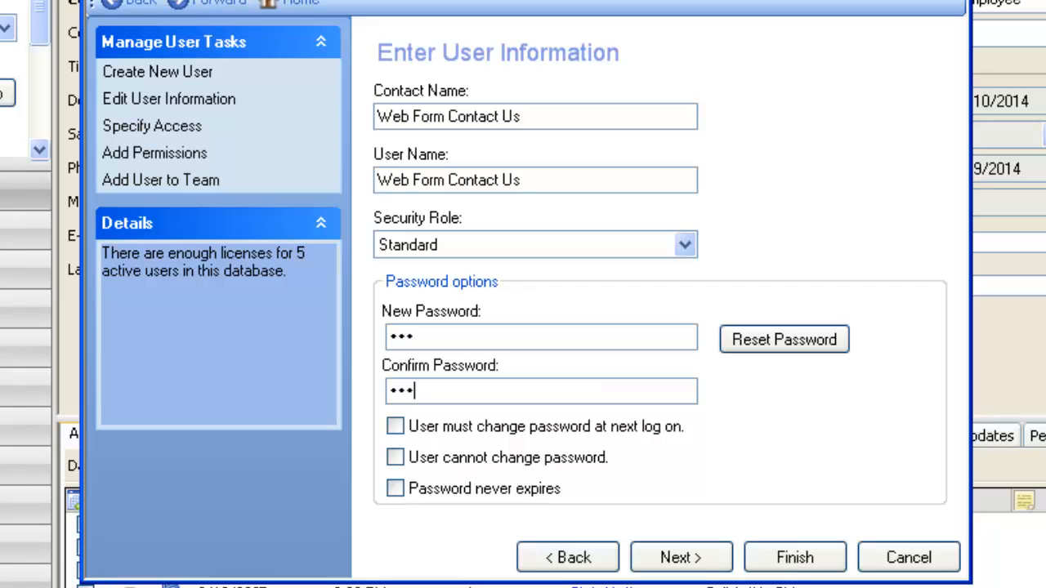
key(Return)
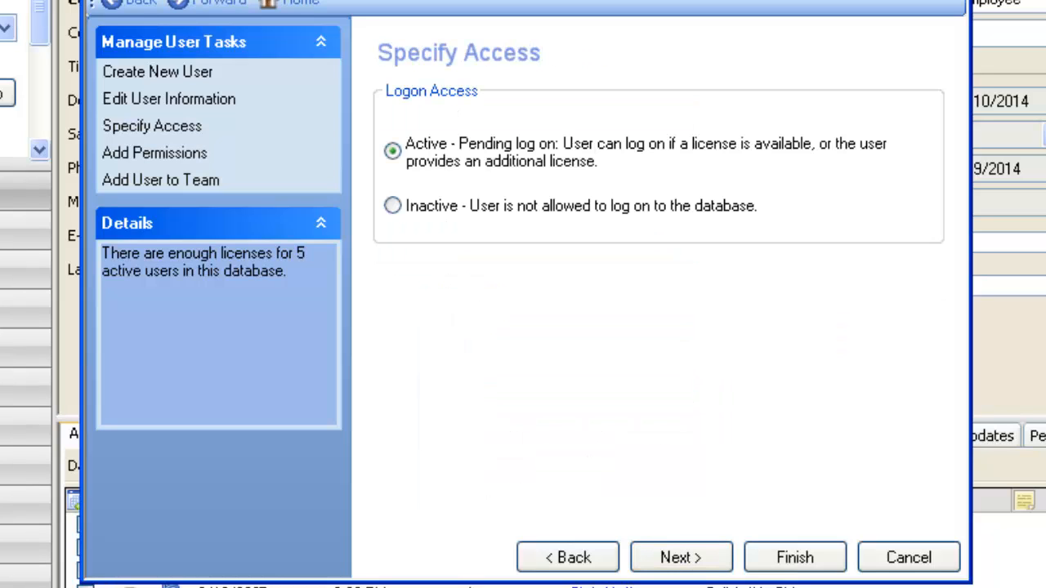
Make the new user inactive, finish the wizard, and widen the Contact Name column.
click(393, 206)
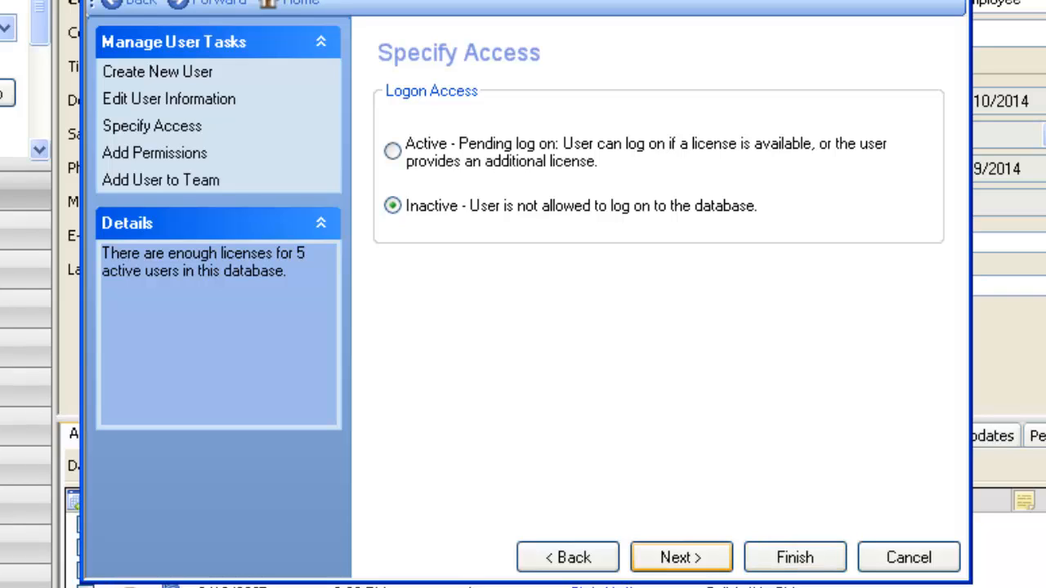
key(Return)
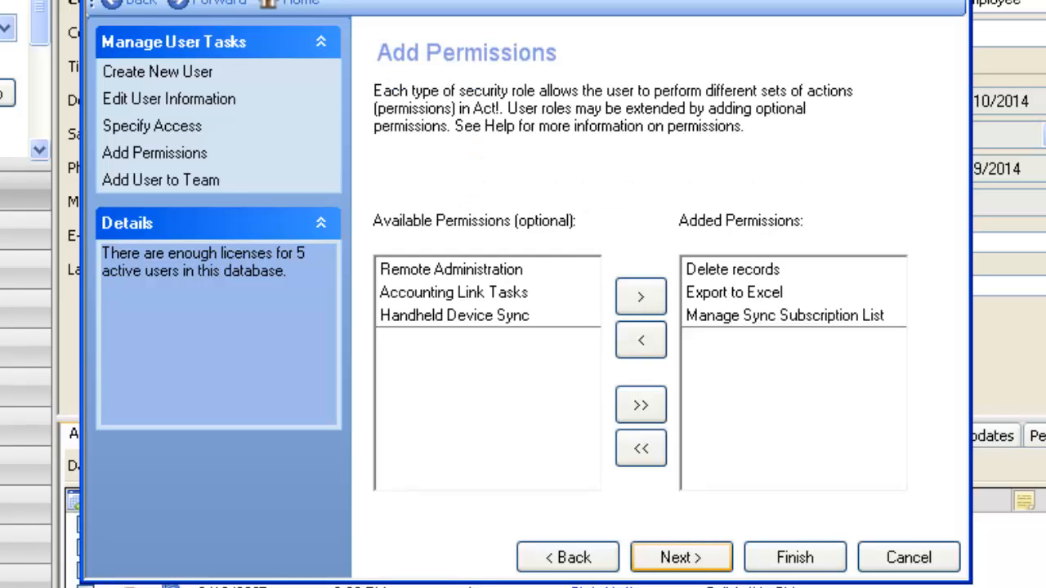
click(794, 557)
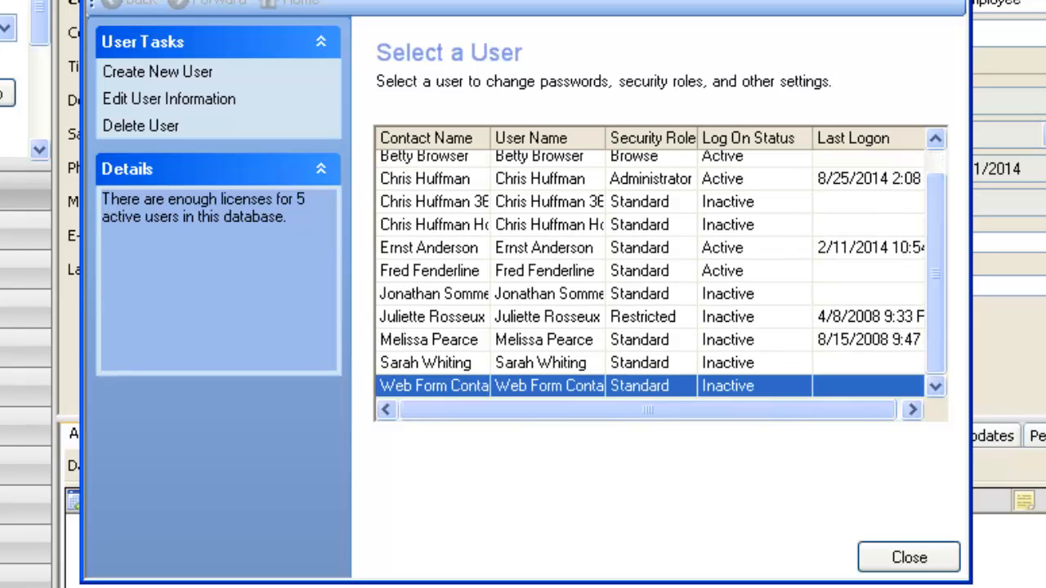
drag(491, 138, 580, 138)
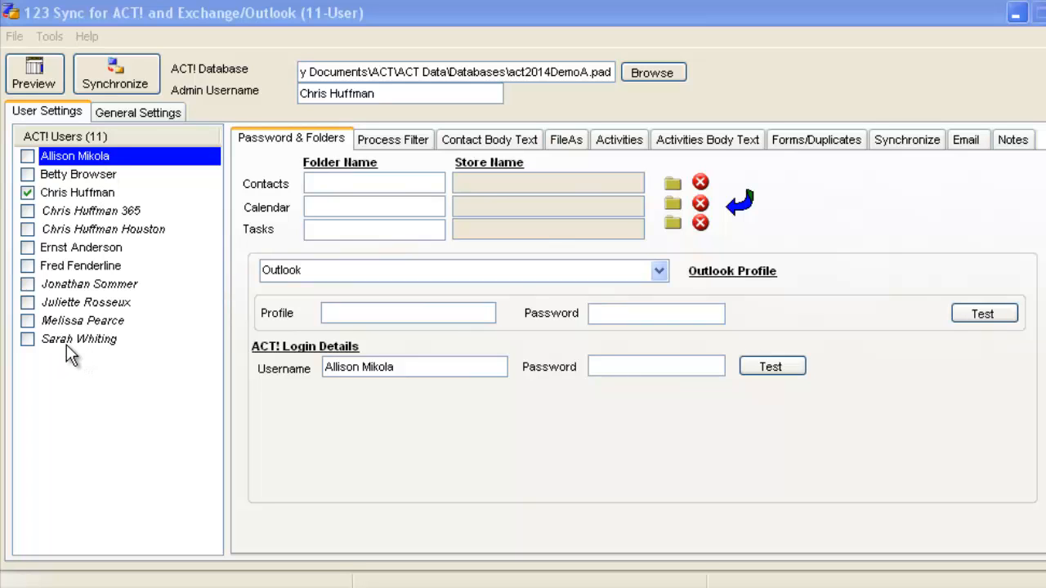
Run Tools > Administration > Refresh Users and acknowledge the restart-required notice.
click(50, 36)
mouse_move(85, 90)
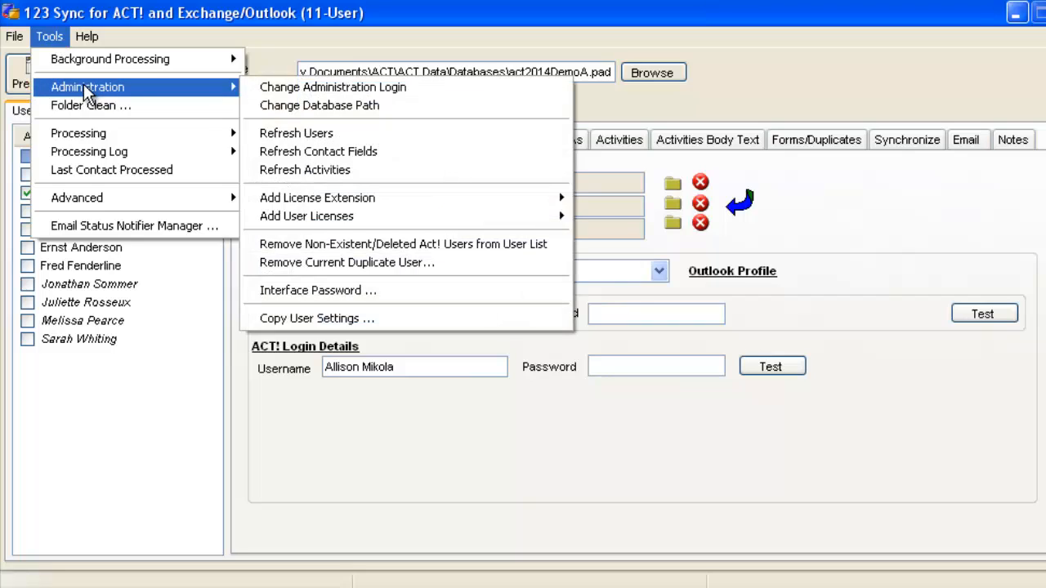
click(298, 137)
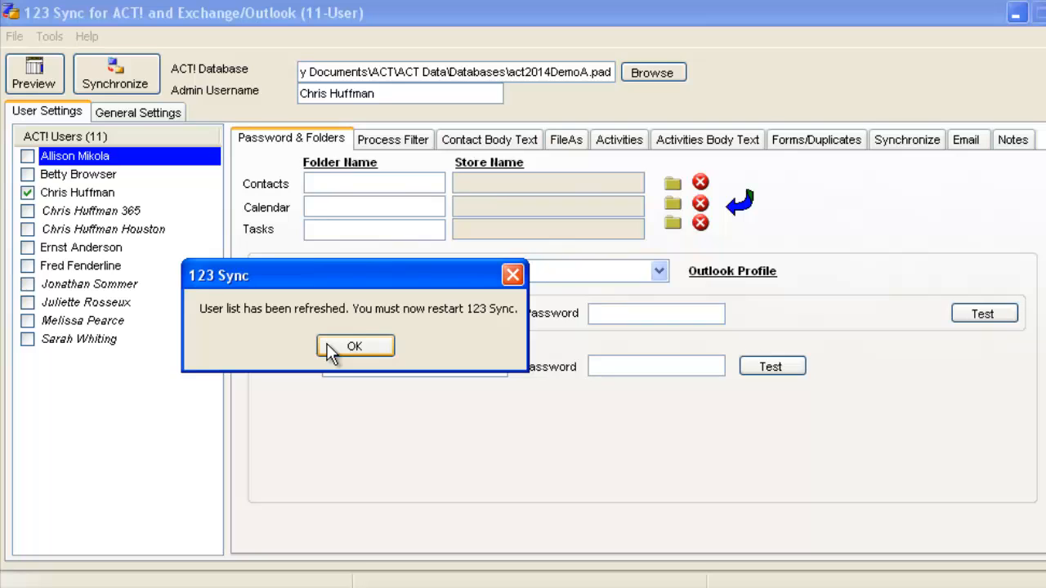
click(353, 347)
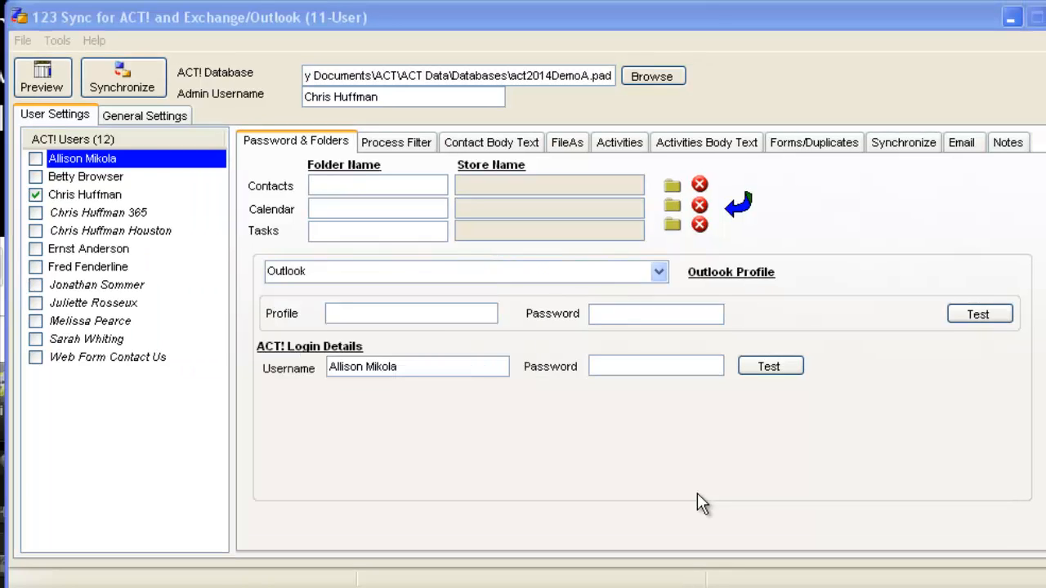
Enable Web Form Contact Us, enter the admin's ACT! username and password, and confirm the login test.
click(84, 358)
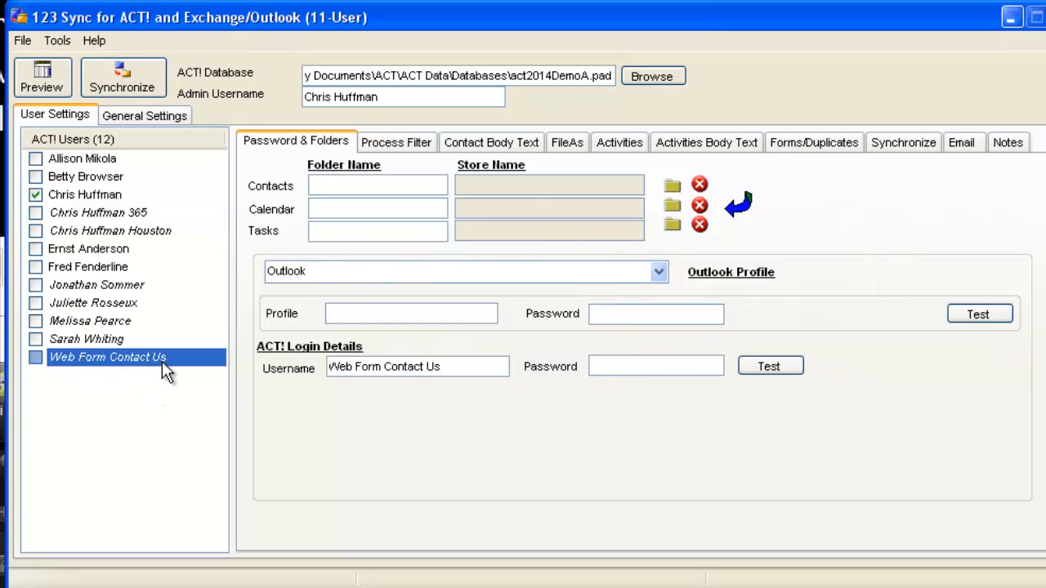
click(35, 357)
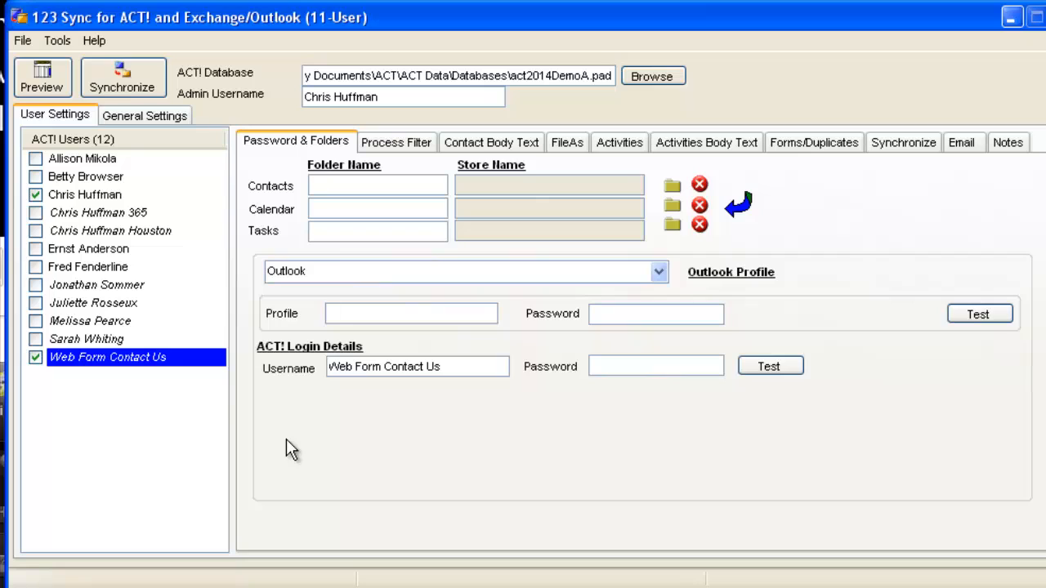
drag(384, 366, 329, 366)
click(449, 366)
key(ctrl+shift+Left)
key(ctrl+shift+Left)
key(ctrl+shift+Left)
key(ctrl+shift+Left)
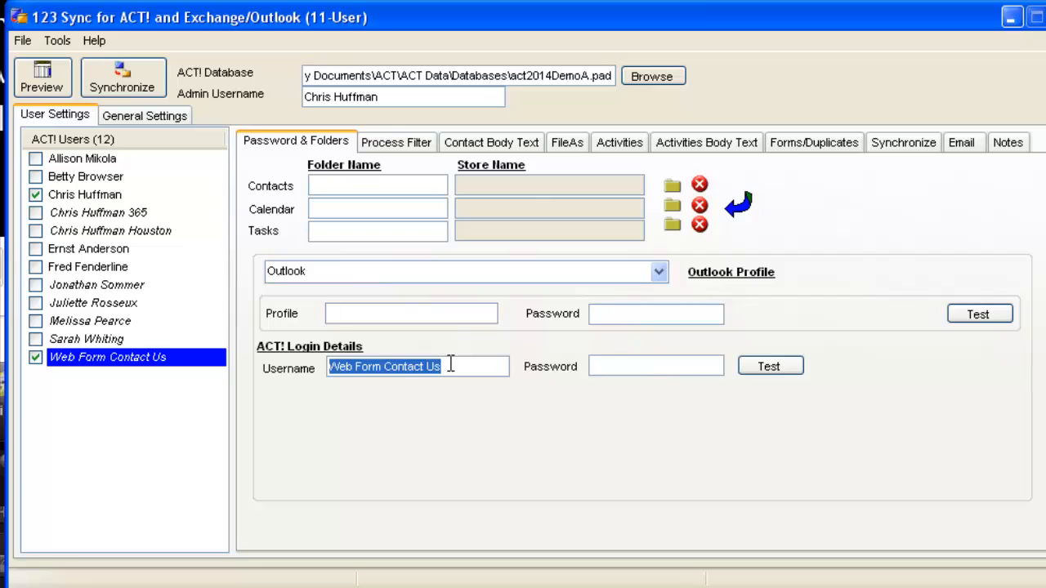
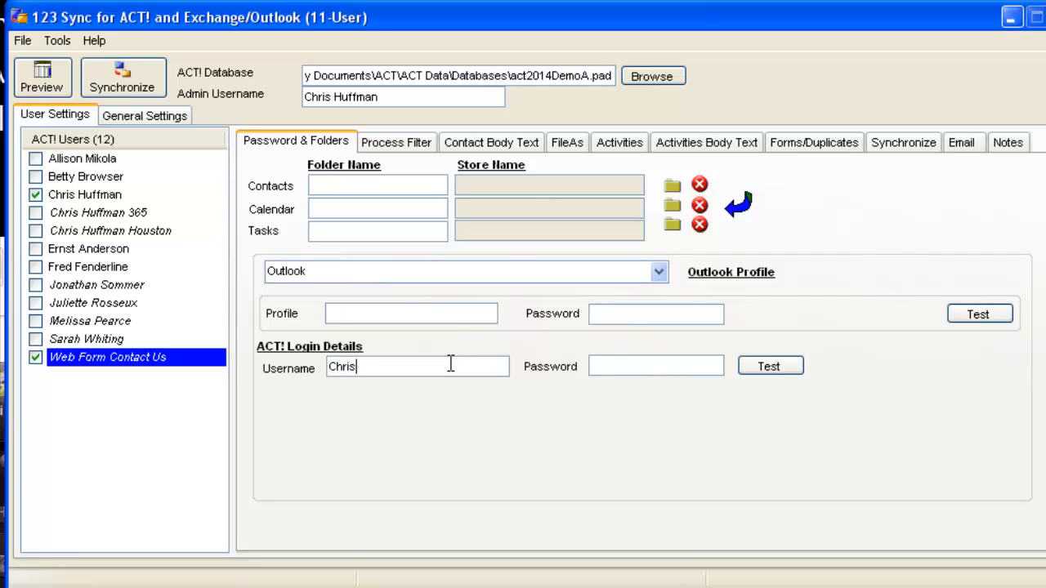
text(***)
click(769, 366)
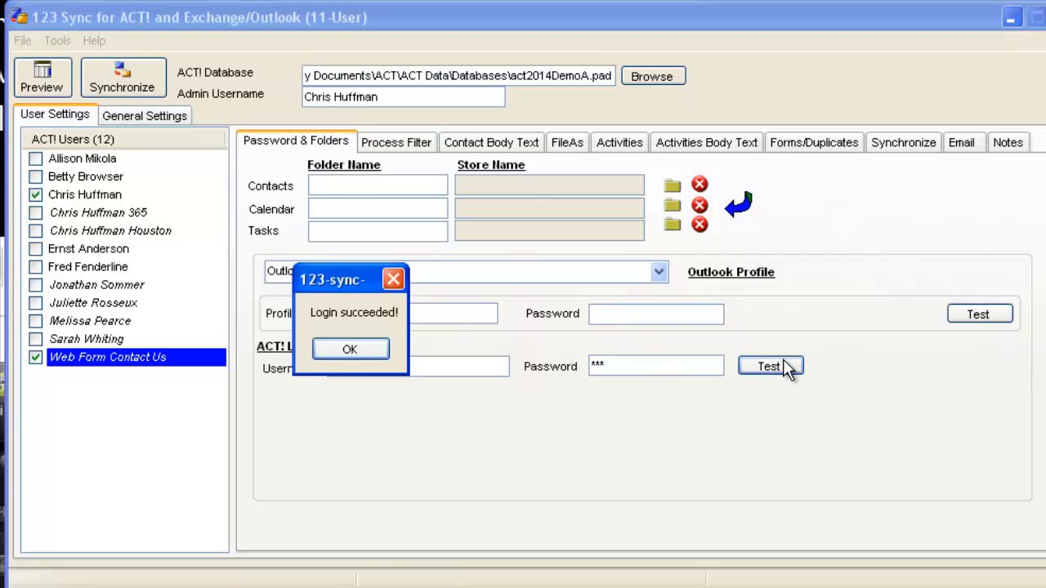
click(352, 350)
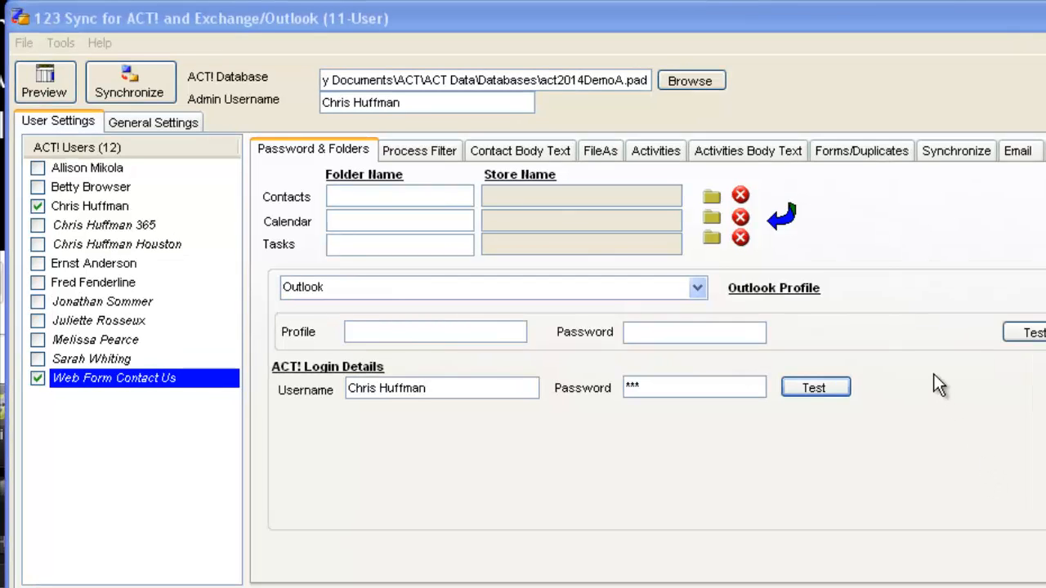
Try Office 365 - Outlook Transport, revert the connection type to Outlook, and view Process Filter settings.
click(698, 288)
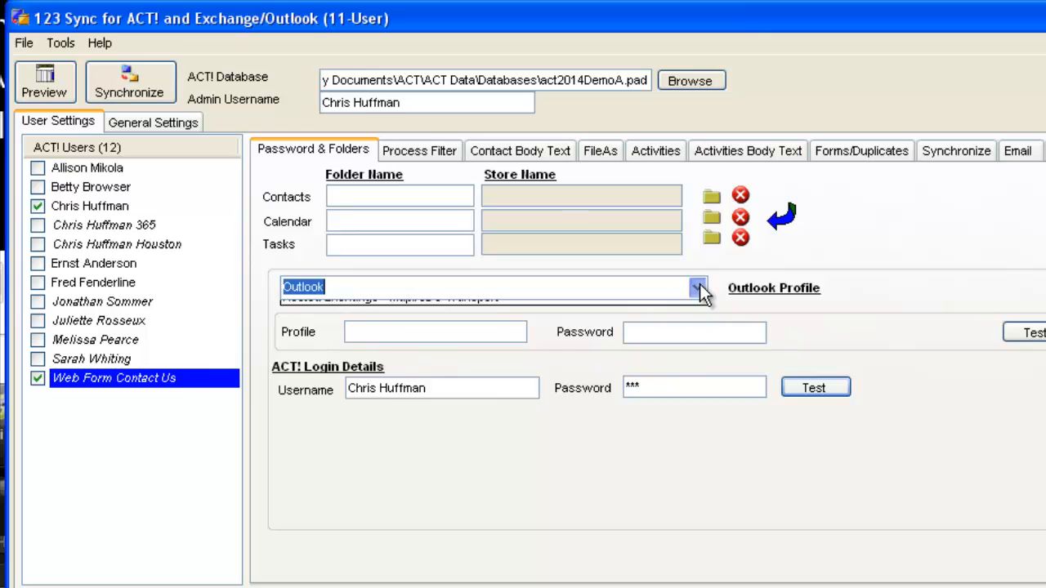
click(648, 325)
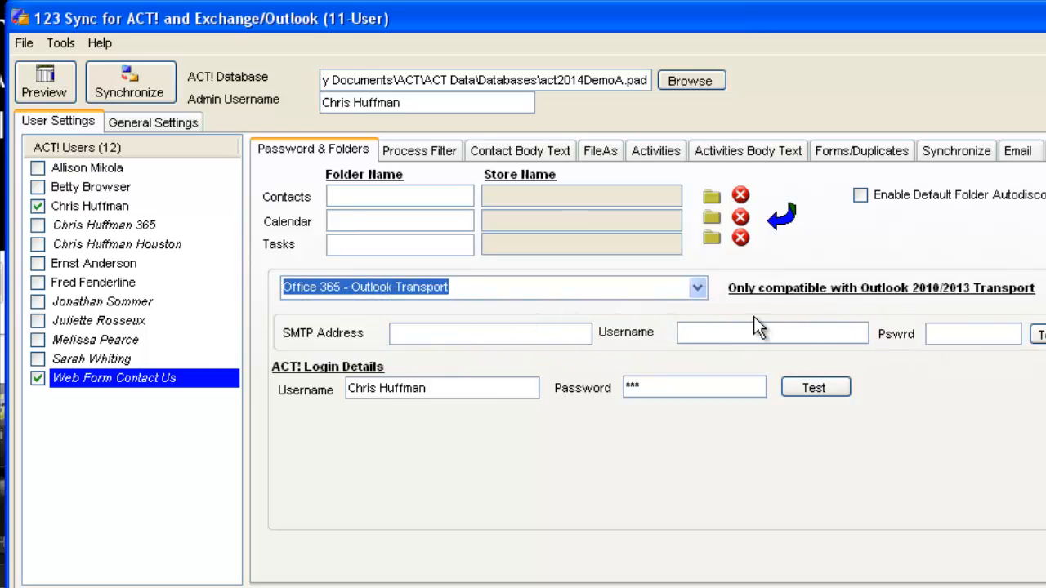
click(696, 293)
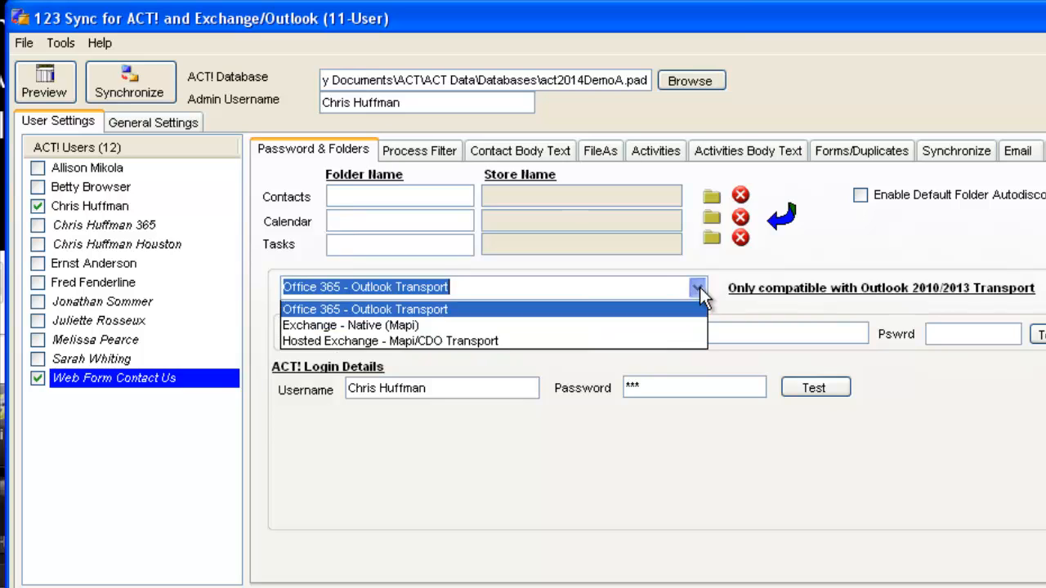
click(644, 311)
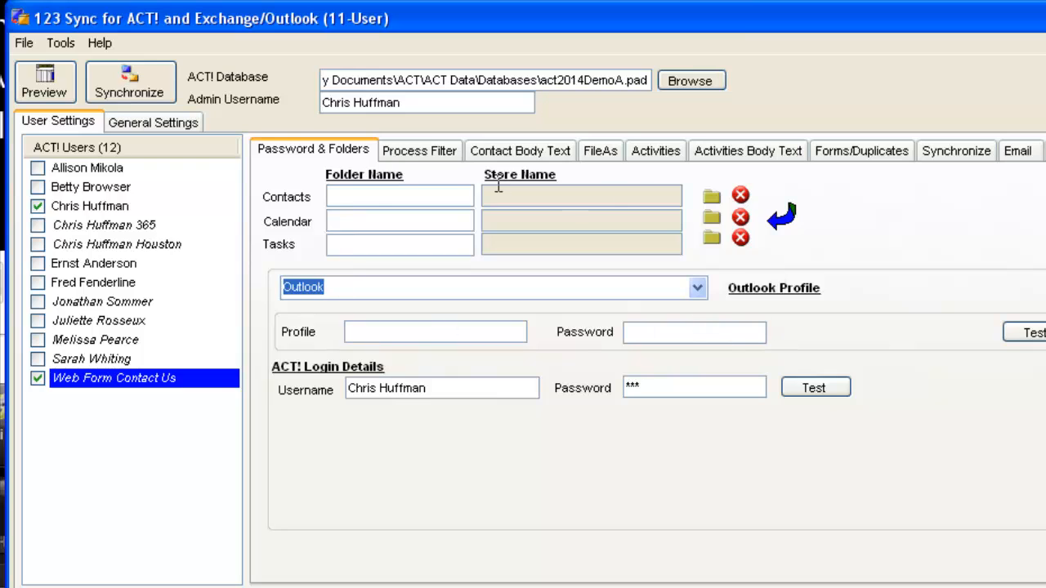
click(395, 157)
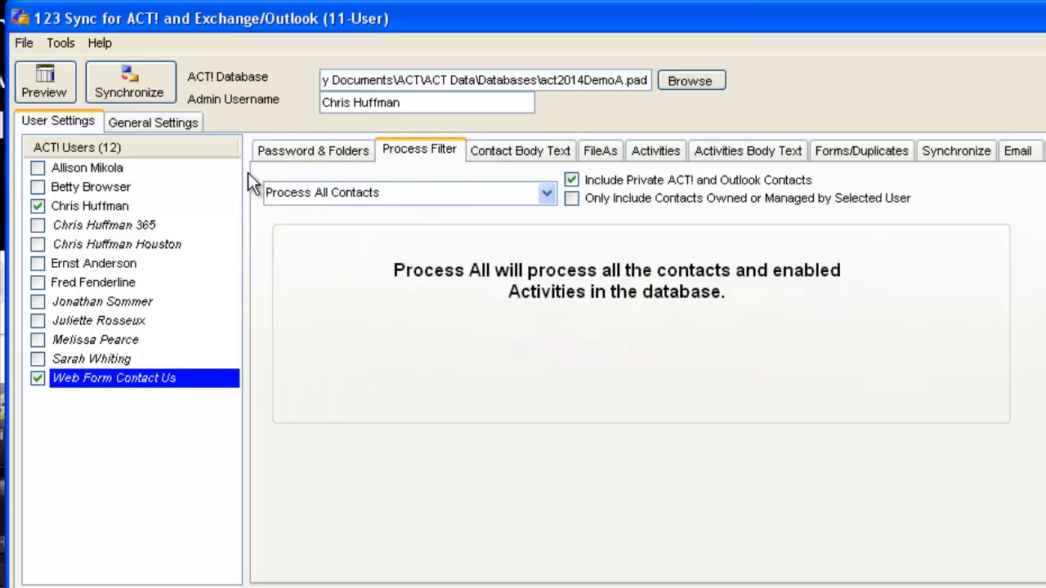
Set the Process Filter to Integrate Emails Only and view the Email settings.
click(545, 193)
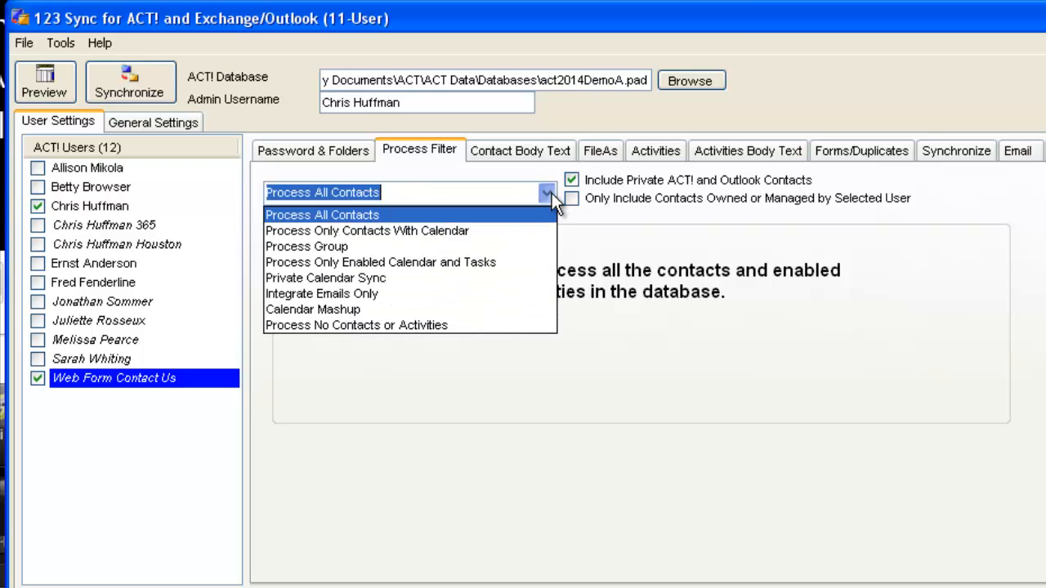
click(460, 294)
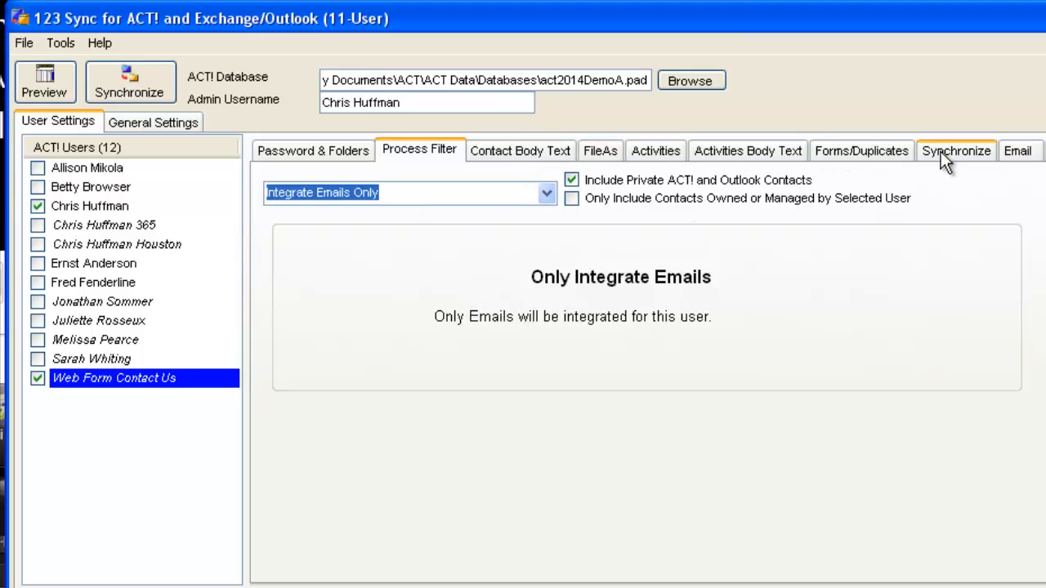
click(1031, 153)
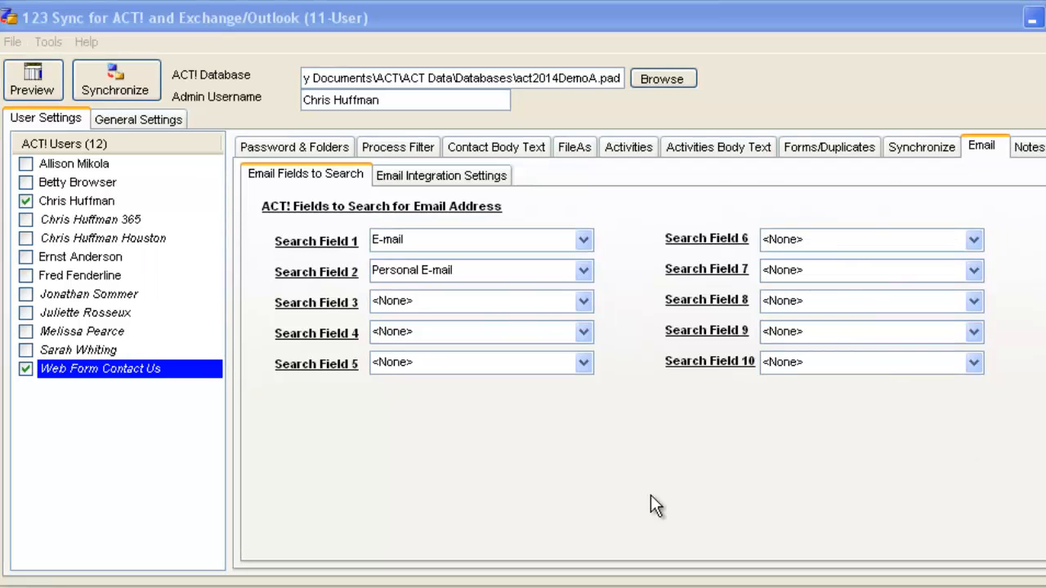
Turn on email integration and choose Inbox1 under Outlook Data File as the inbox folder.
click(456, 178)
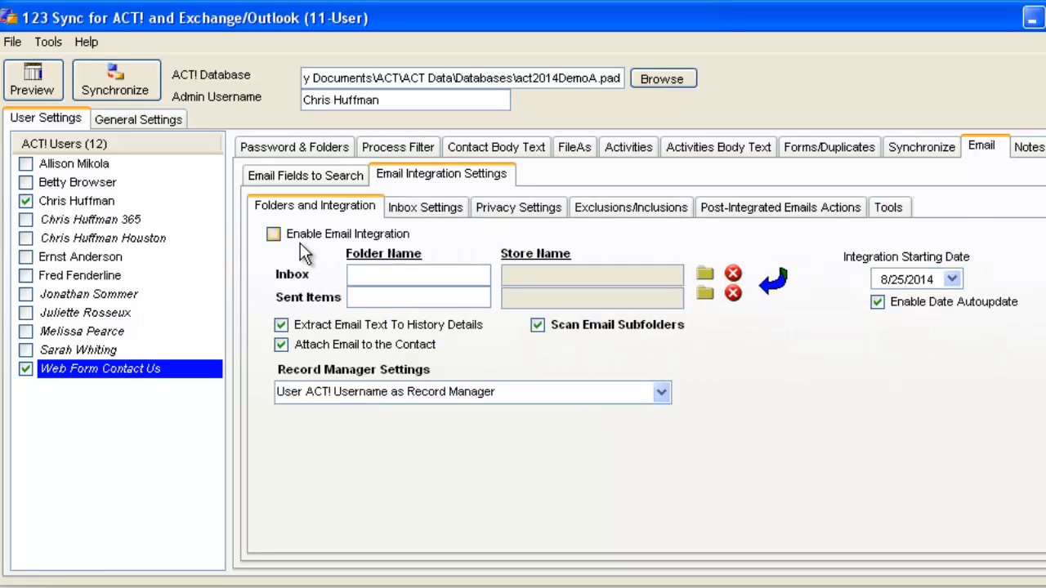
click(273, 235)
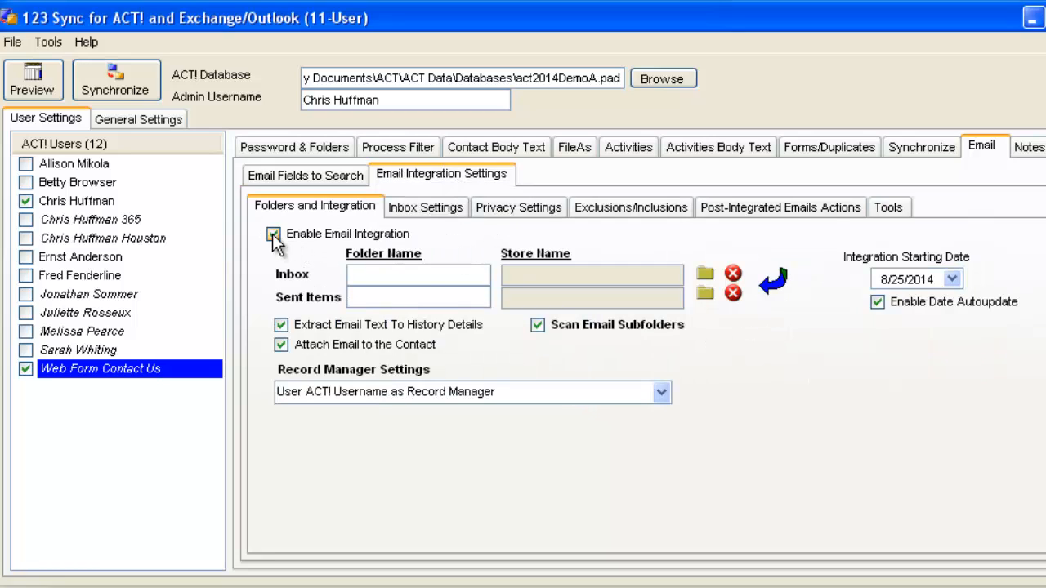
click(705, 278)
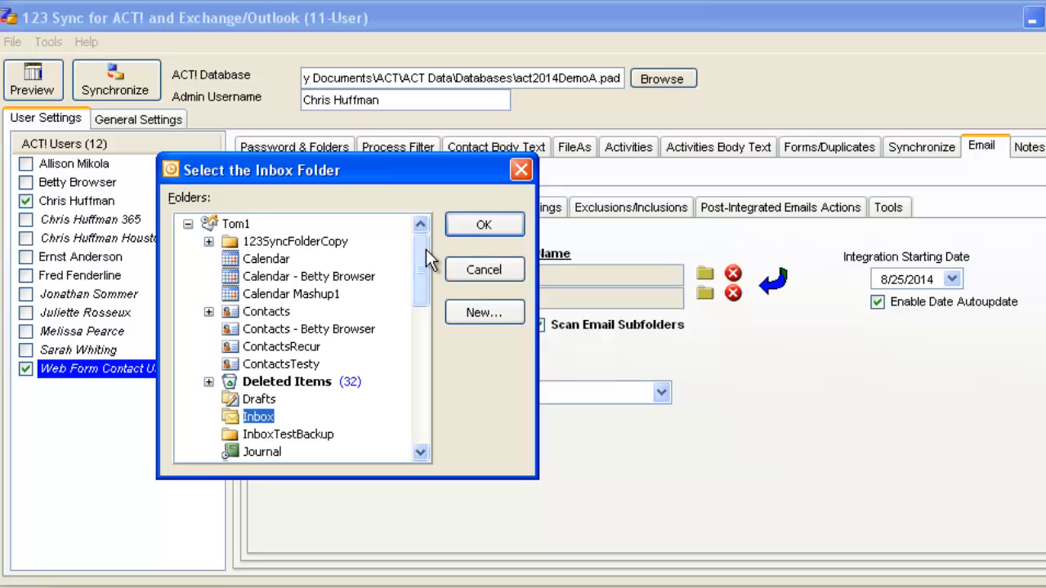
drag(426, 249, 412, 393)
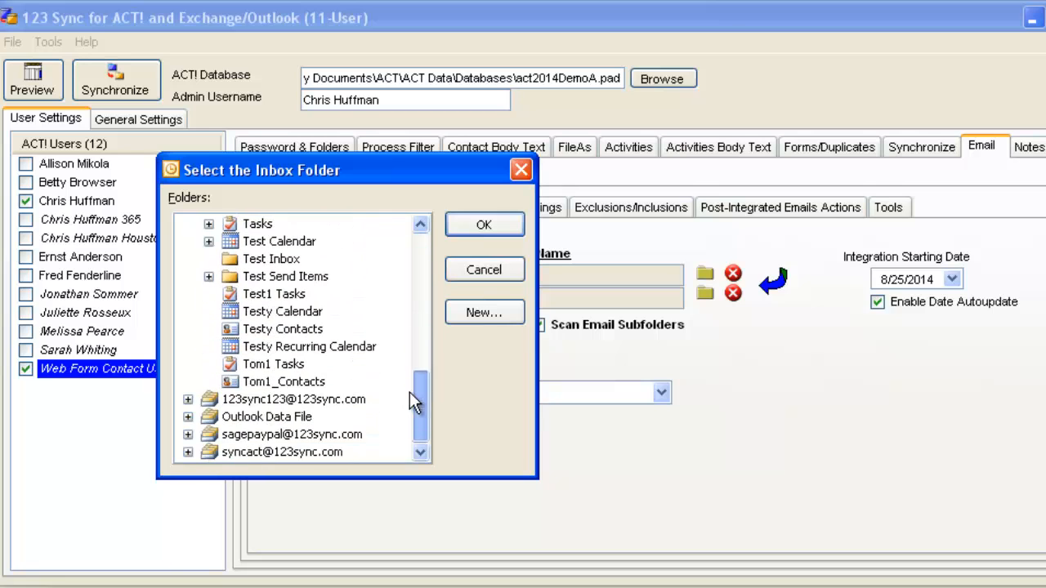
click(188, 417)
click(278, 435)
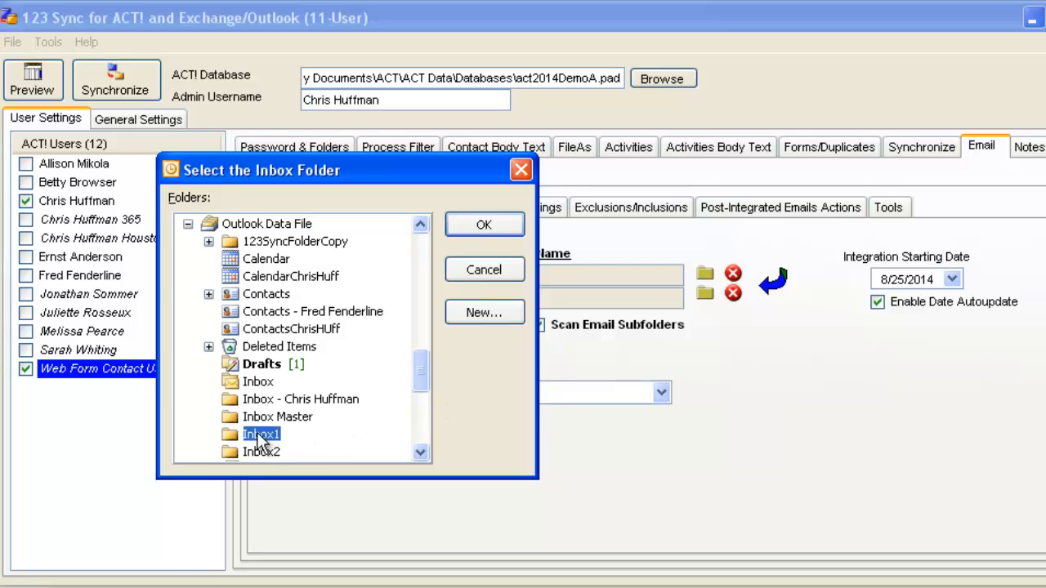
click(483, 227)
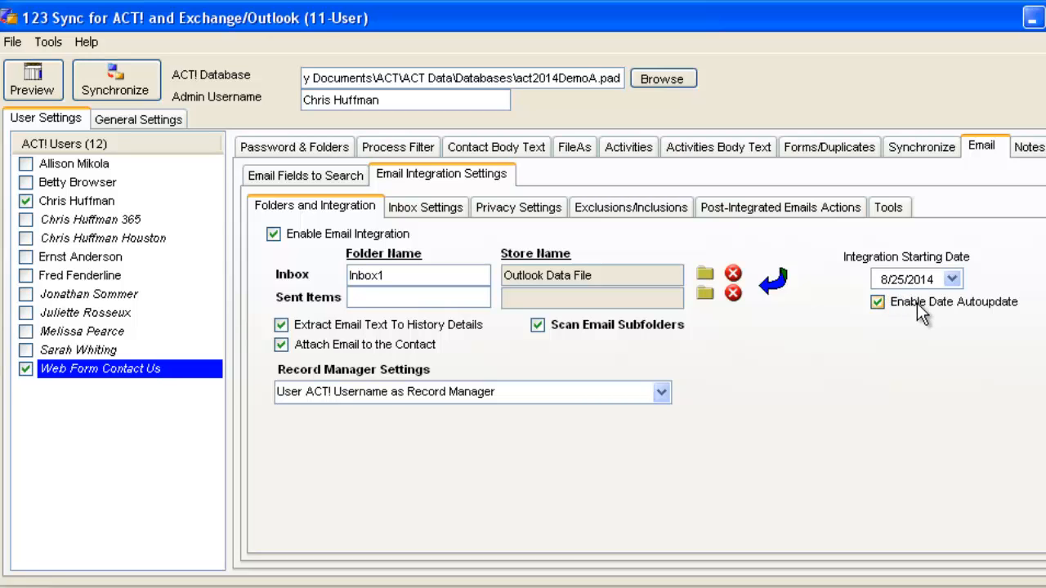
Check the integration starting date, leave it unchanged, and view the Inbox Settings.
click(953, 279)
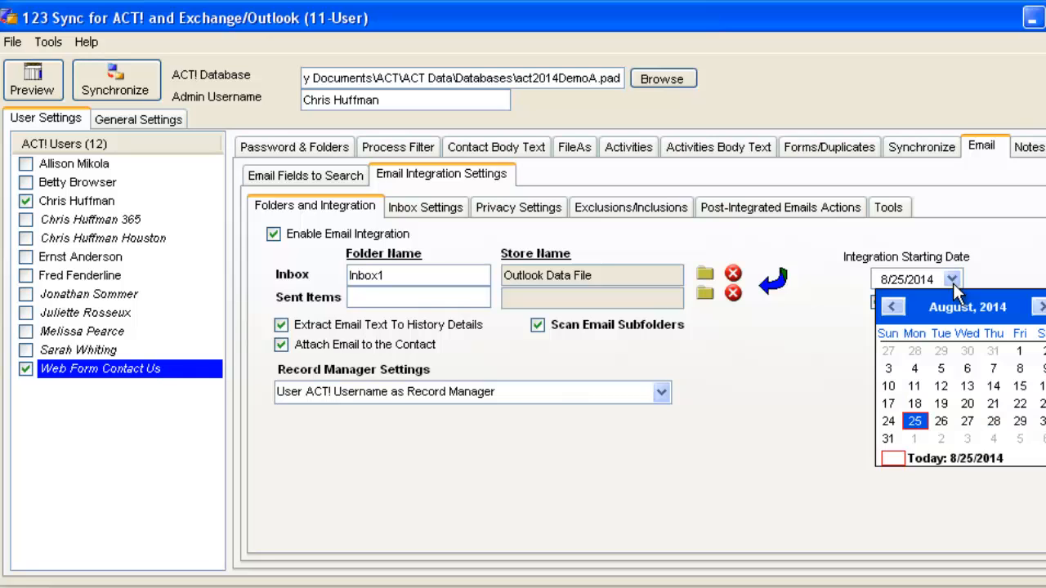
click(953, 280)
click(952, 279)
click(989, 268)
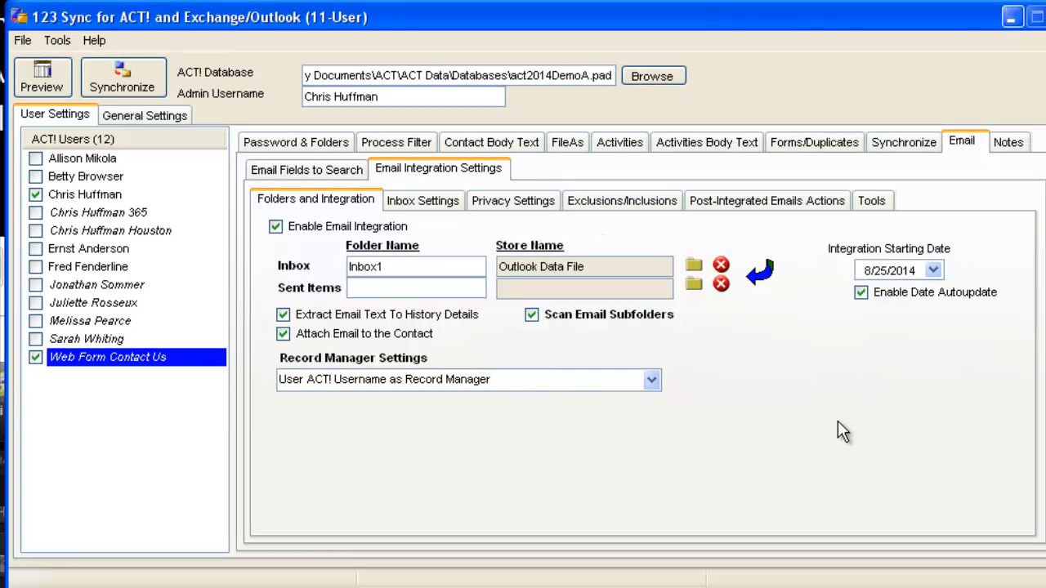
click(434, 202)
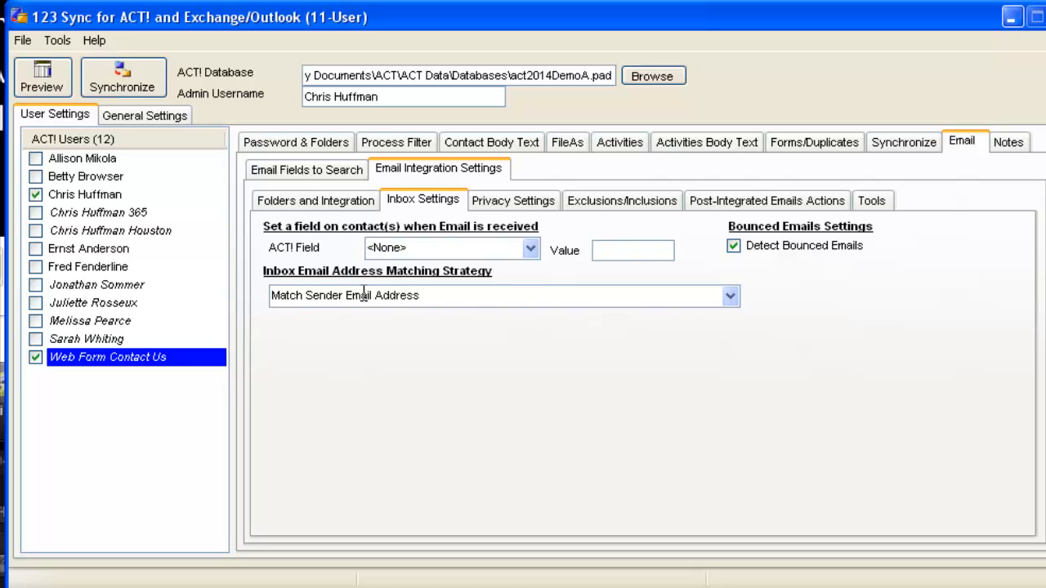
Select Parse Body Text (Web Form) as the inbox email address matching strategy.
click(729, 297)
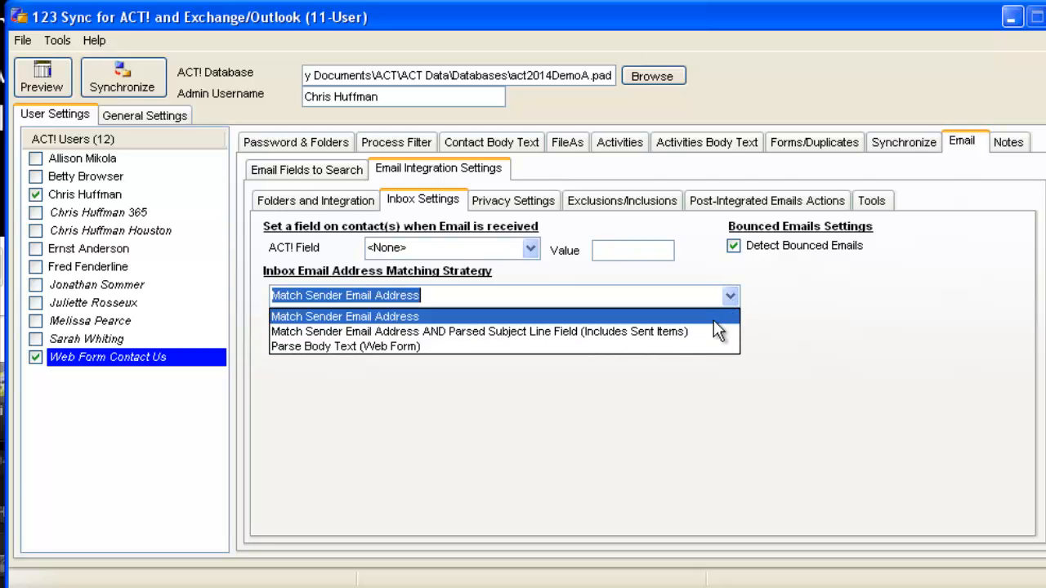
click(671, 345)
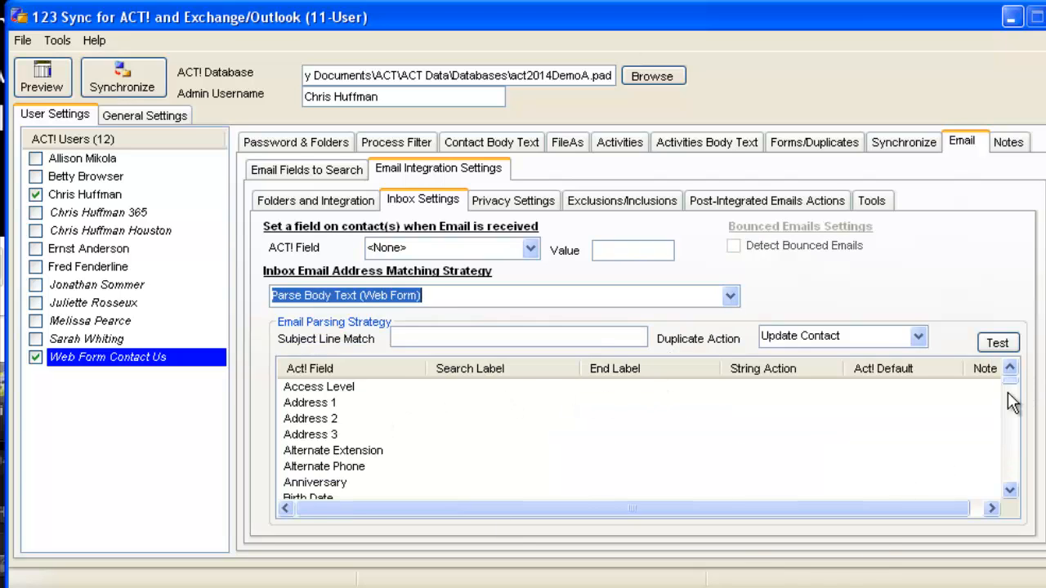
mouse_move(1011, 382)
mouse_down()
mouse_move(1011, 478)
mouse_move(1001, 376)
mouse_up()
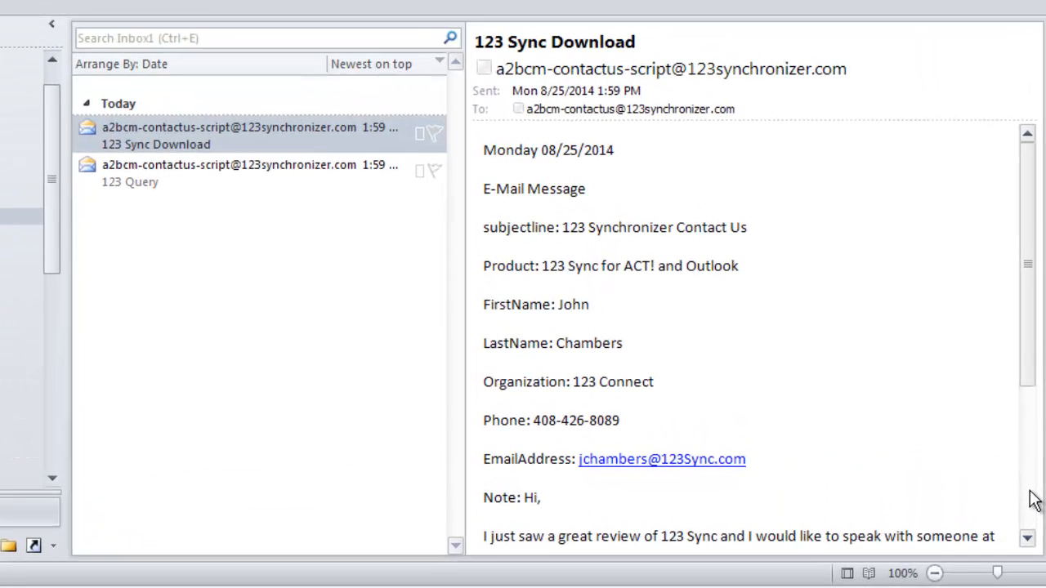
Open the 123 Sync Download message in Inbox1 and review its web-form body text.
click(155, 143)
click(155, 175)
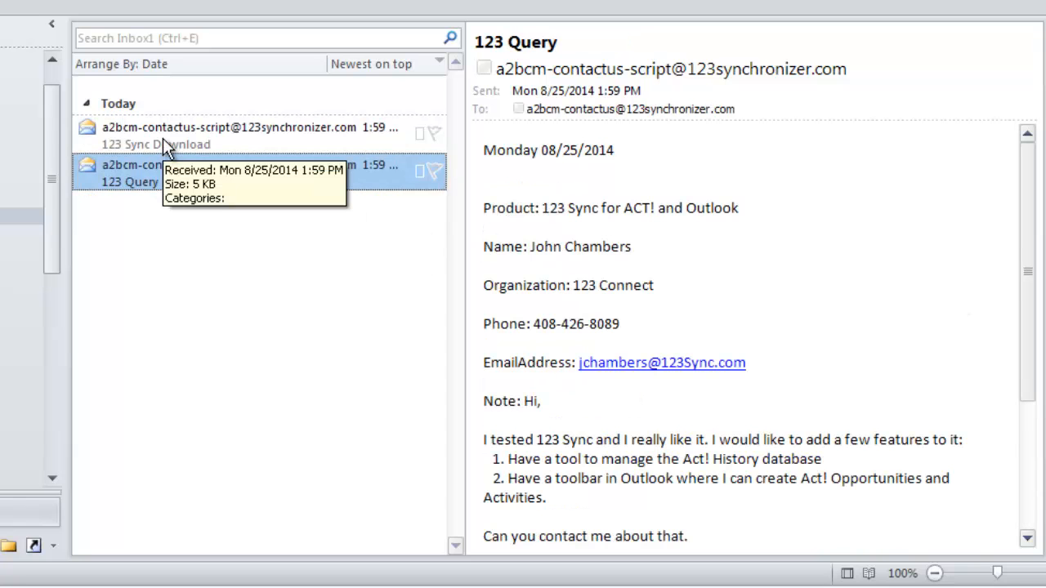
click(163, 138)
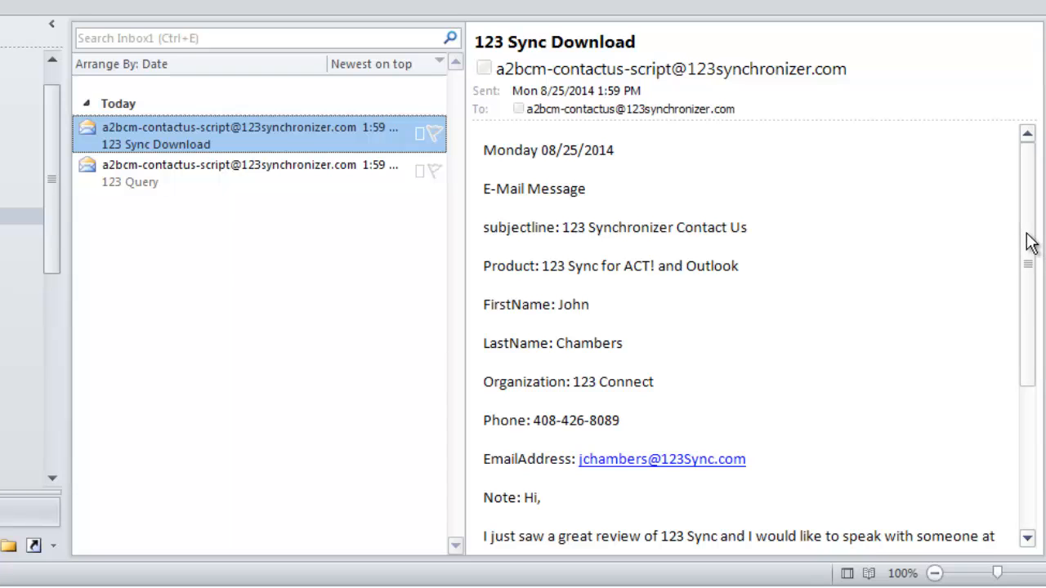
mouse_move(1028, 235)
mouse_down()
mouse_move(1027, 255)
mouse_move(1025, 232)
mouse_up()
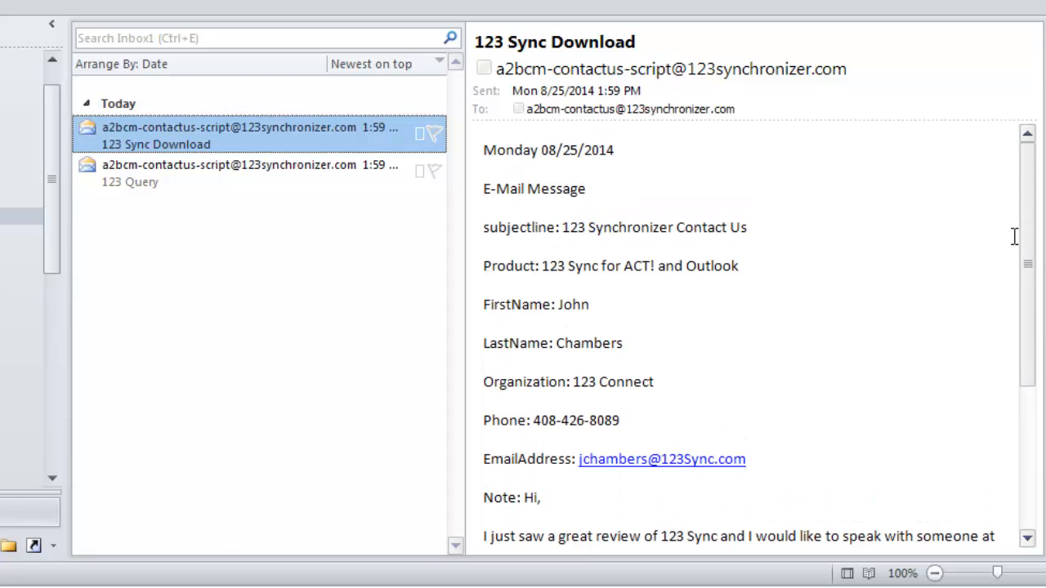
drag(1029, 245, 1028, 357)
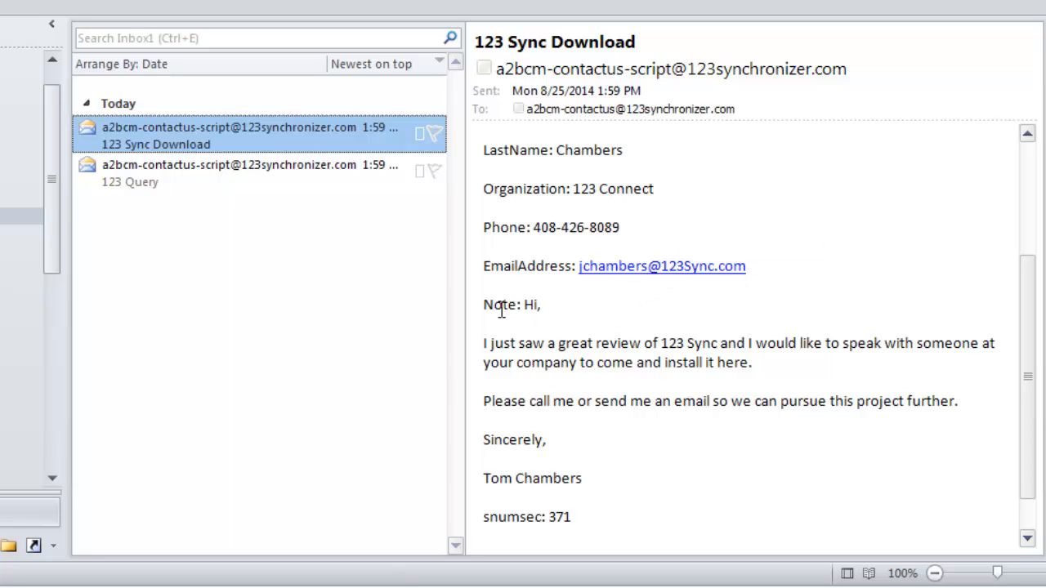
drag(524, 304, 597, 470)
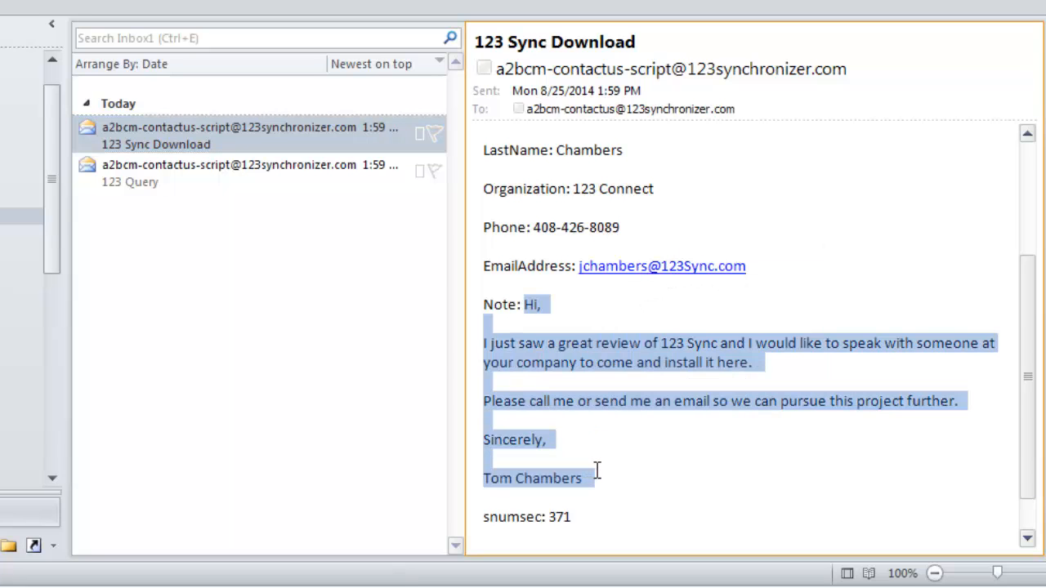
click(648, 390)
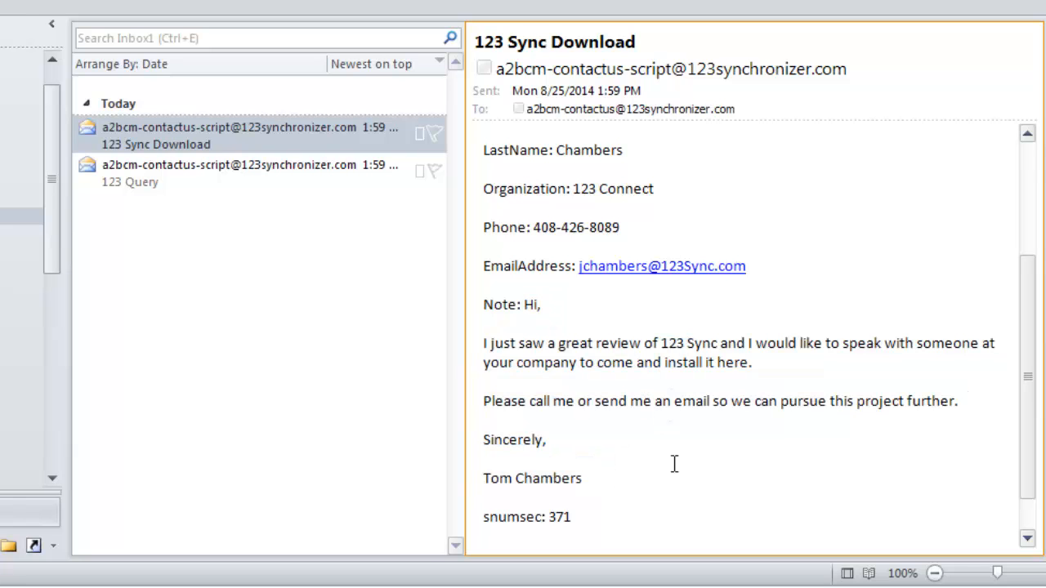
drag(1036, 455, 1036, 292)
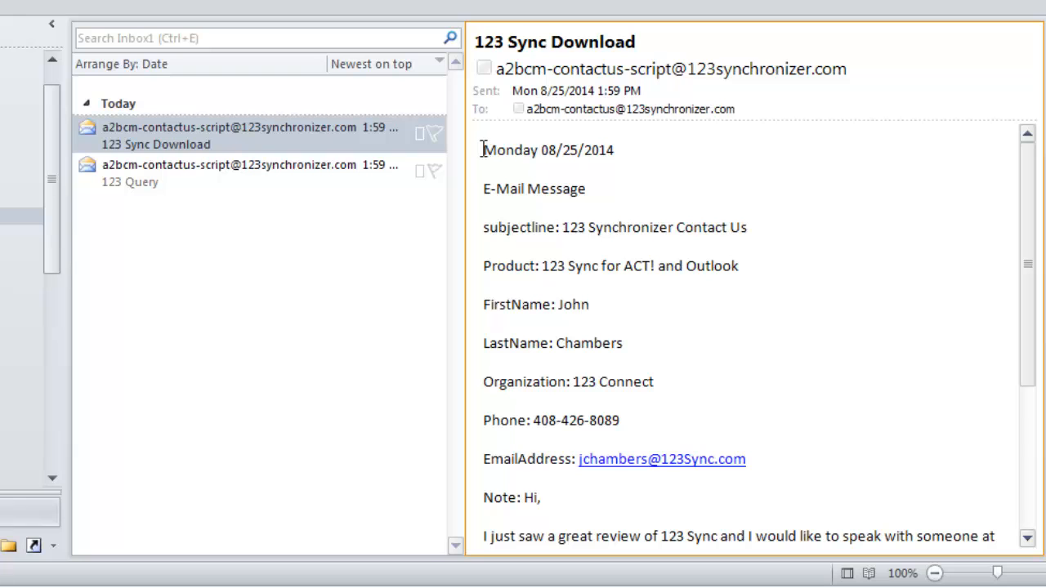
drag(491, 166, 602, 305)
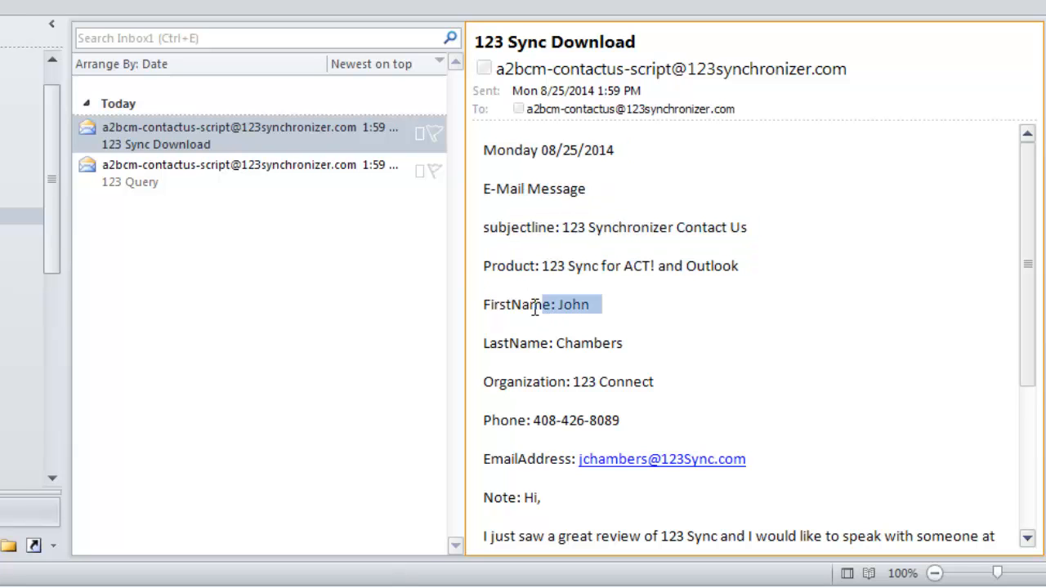
mouse_move(482, 150)
mouse_down()
mouse_move(572, 397)
mouse_move(610, 581)
mouse_move(763, 509)
mouse_move(728, 518)
mouse_move(483, 166)
mouse_up()
click(806, 328)
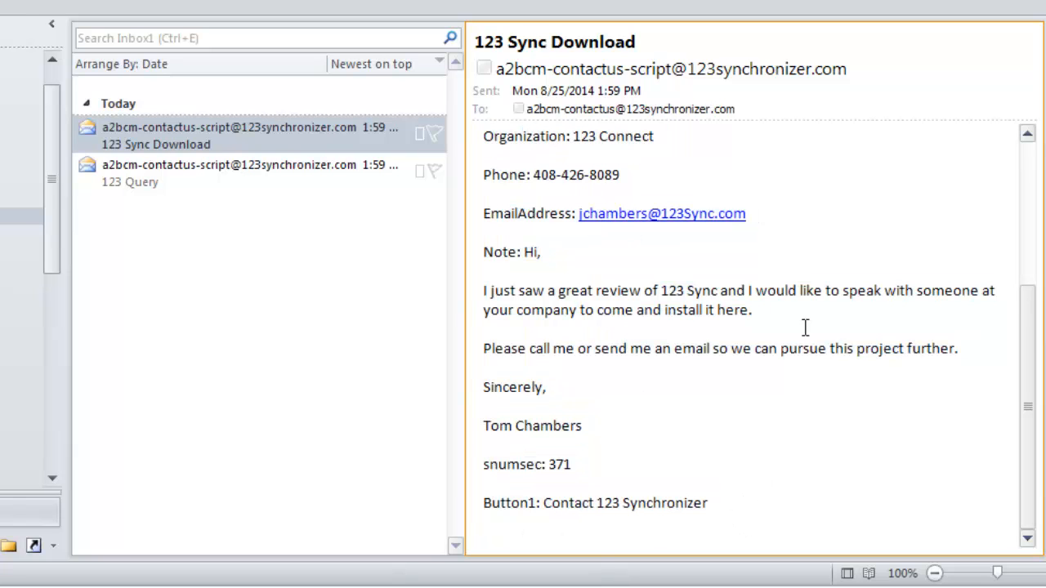
Copy the entire message body and return to the 123 Sync window.
key(ctrl+a)
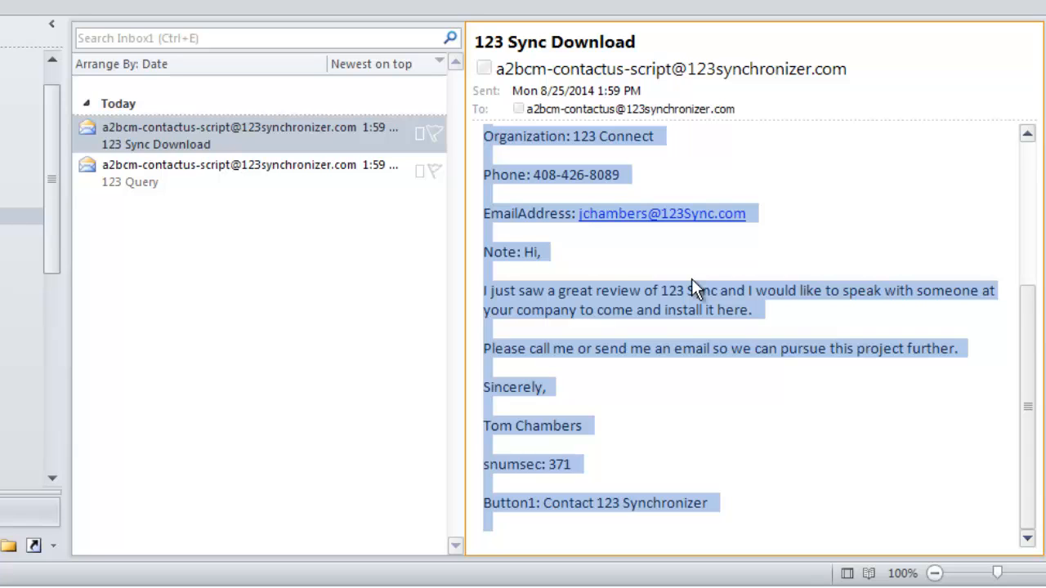
right_click(684, 314)
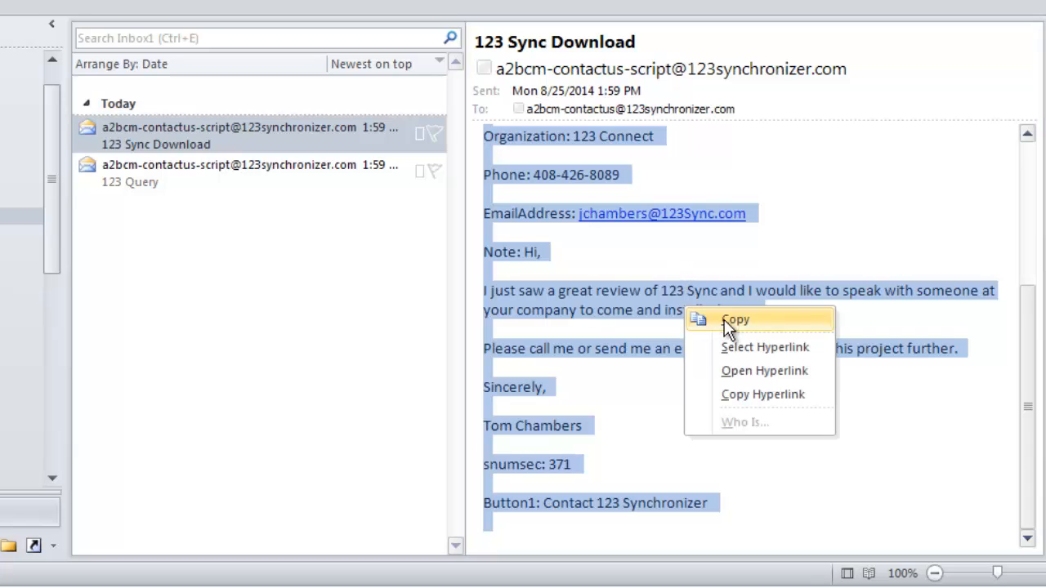
click(724, 319)
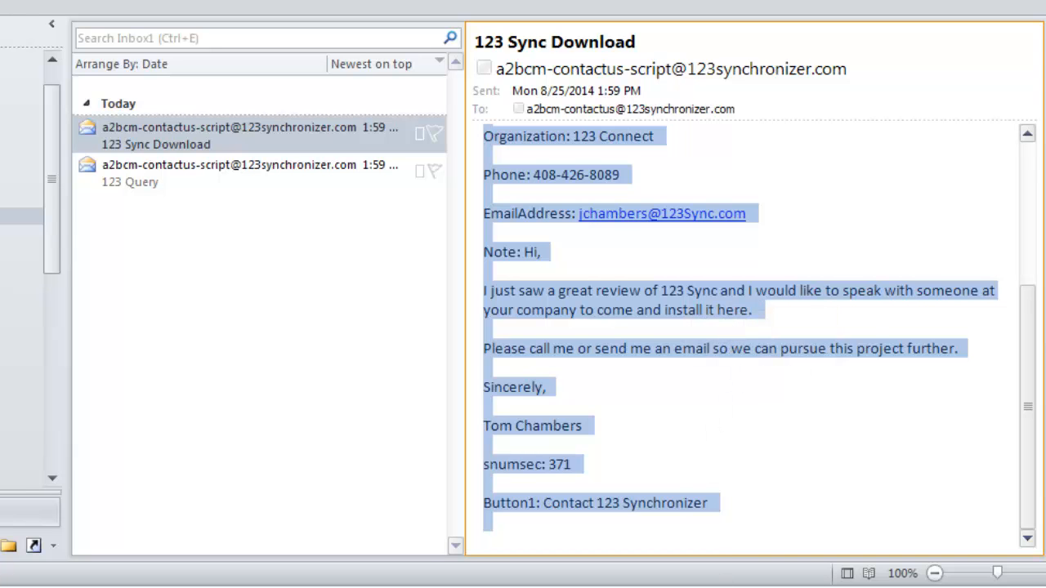
click(704, 586)
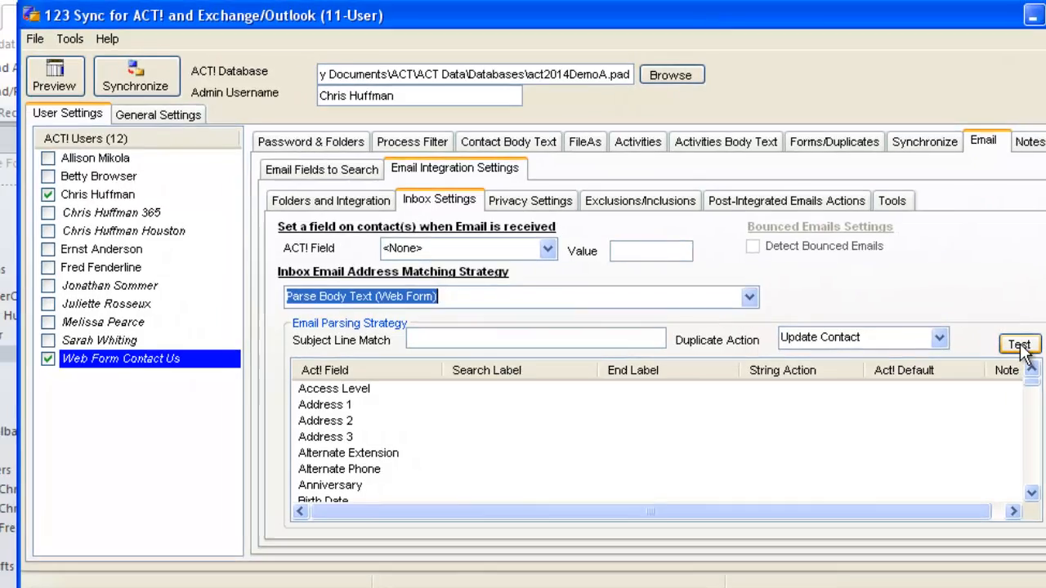
Open the parsing test and paste the copied web-form email as the Email Sample.
click(988, 343)
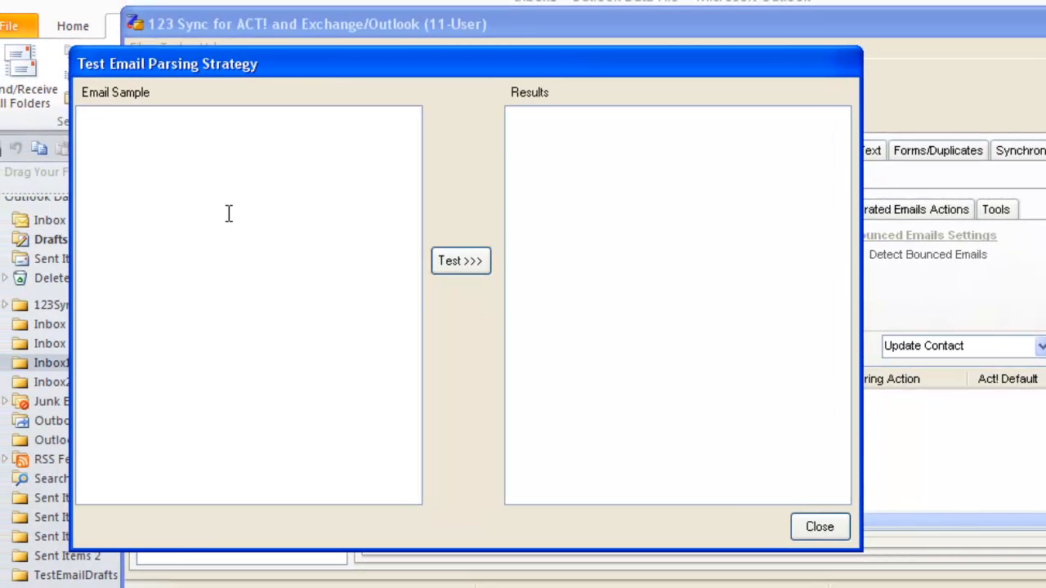
click(229, 213)
key(ctrl+v)
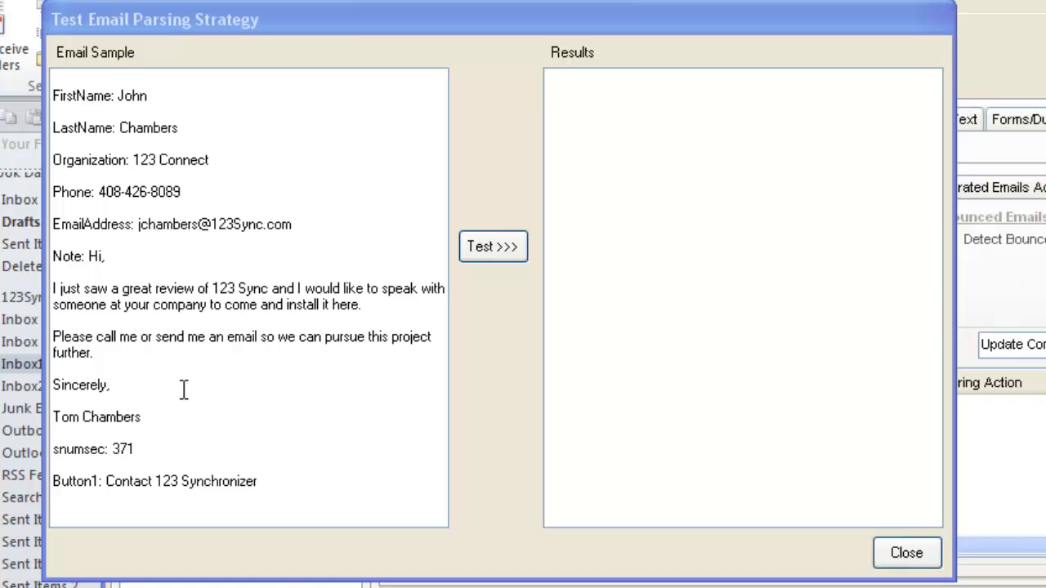
Move the test window aside, focus the Subject Line Match field, and return to Outlook.
drag(318, 16, 237, 12)
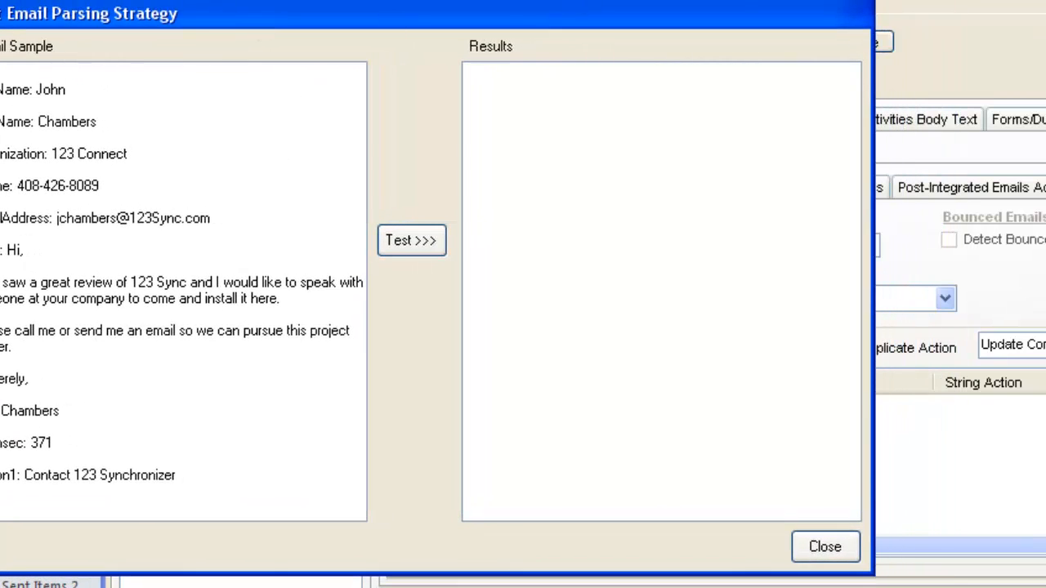
click(374, 33)
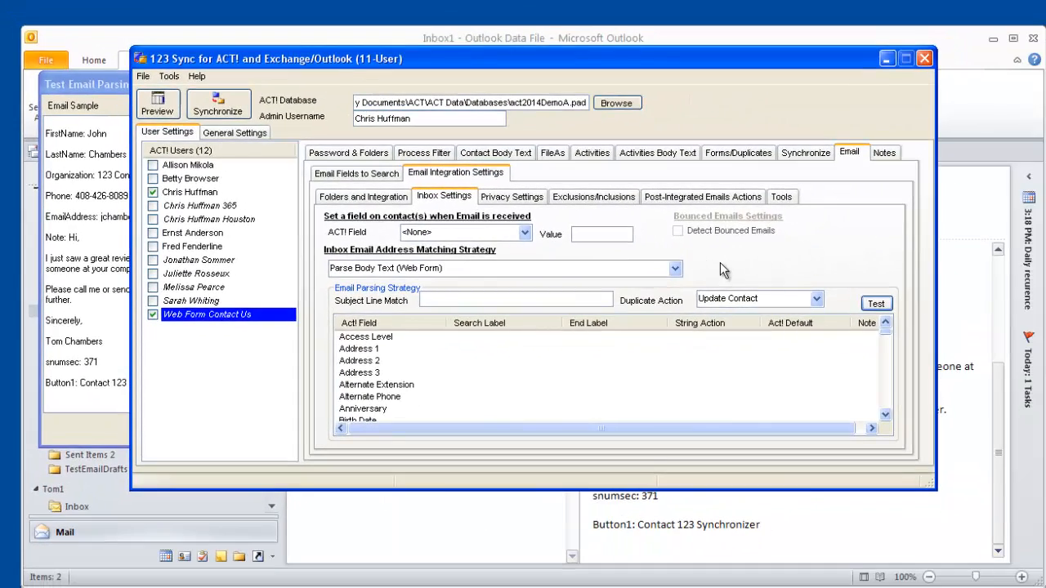
click(584, 303)
click(664, 34)
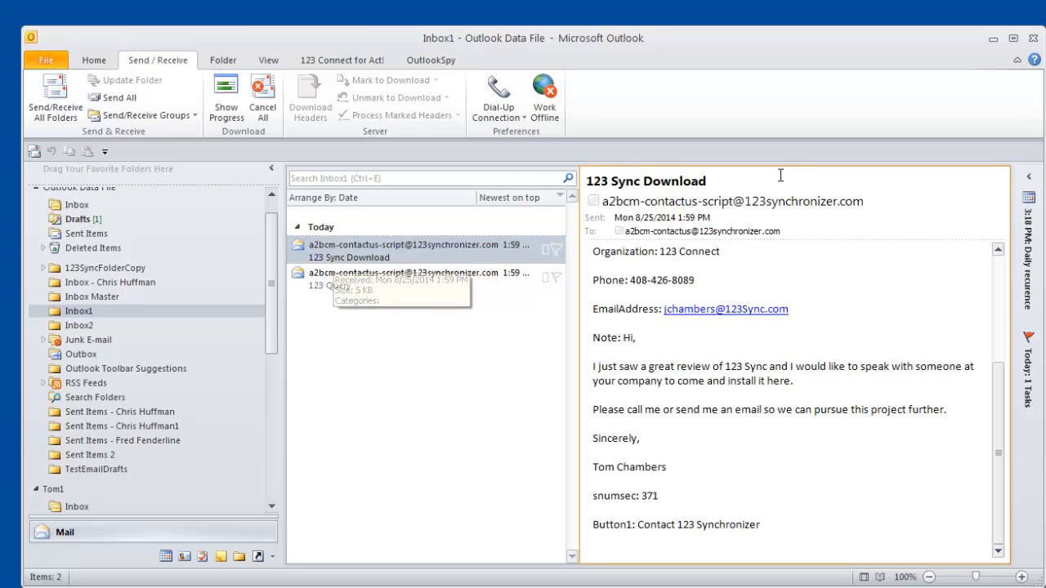
Copy the subject '123 Sync Download' from Outlook and paste it into Subject Line Match.
drag(715, 185, 581, 182)
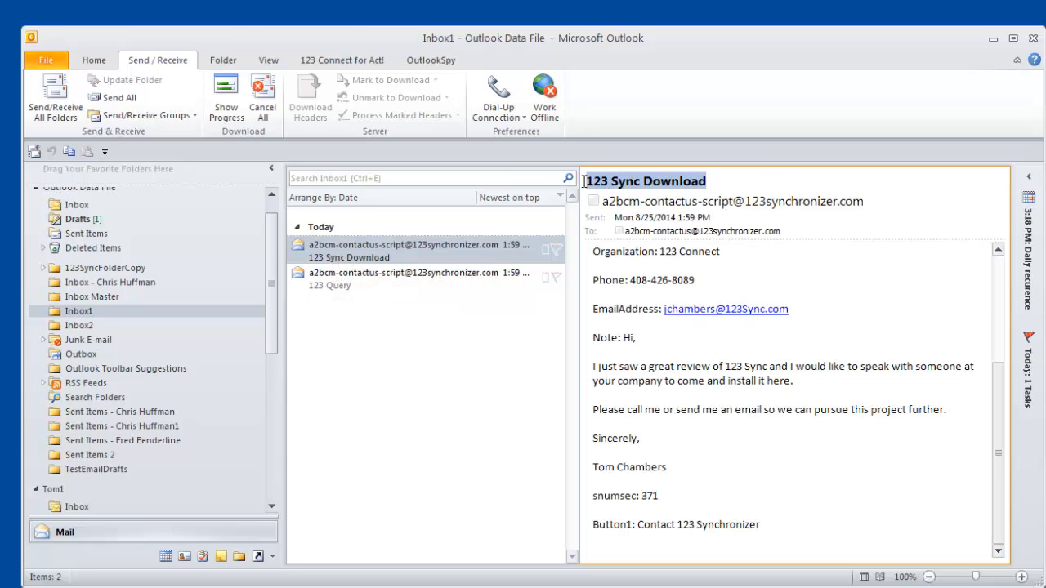
right_click(600, 178)
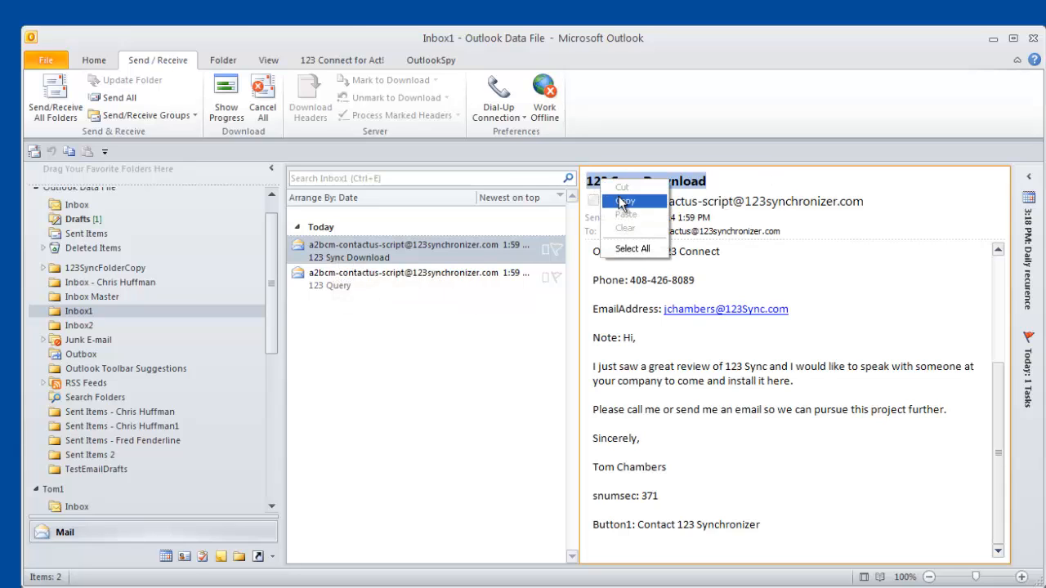
click(621, 199)
mouse_move(620, 200)
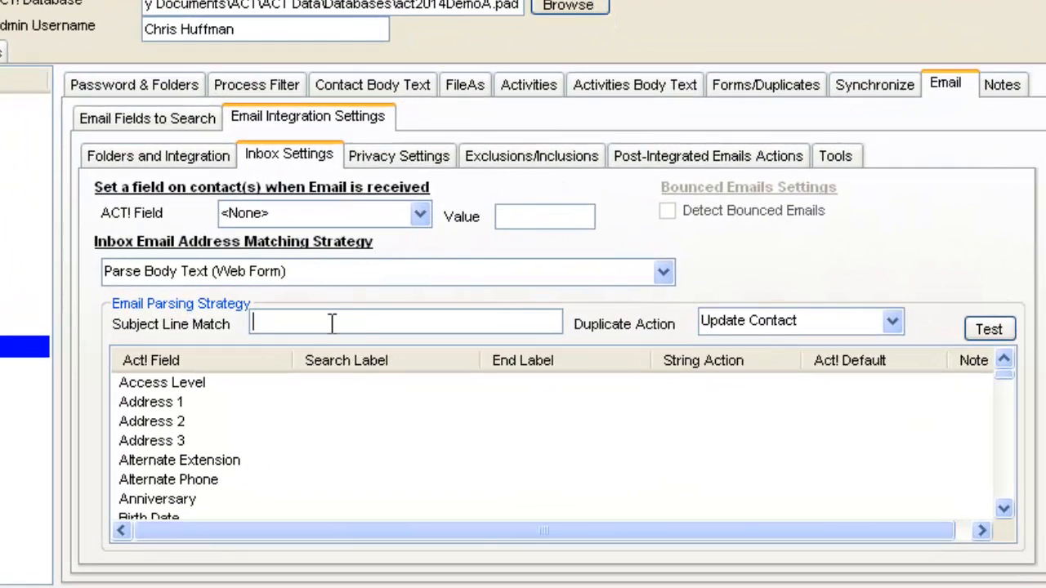
key(ctrl+v)
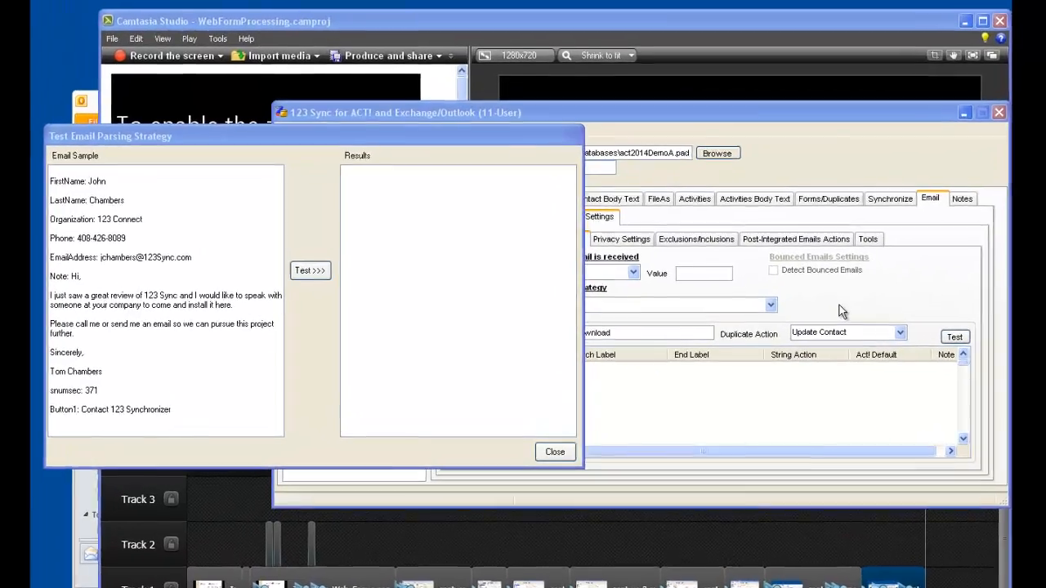
Copy FirstName: from the sample email and set it as the First Name search label.
click(806, 323)
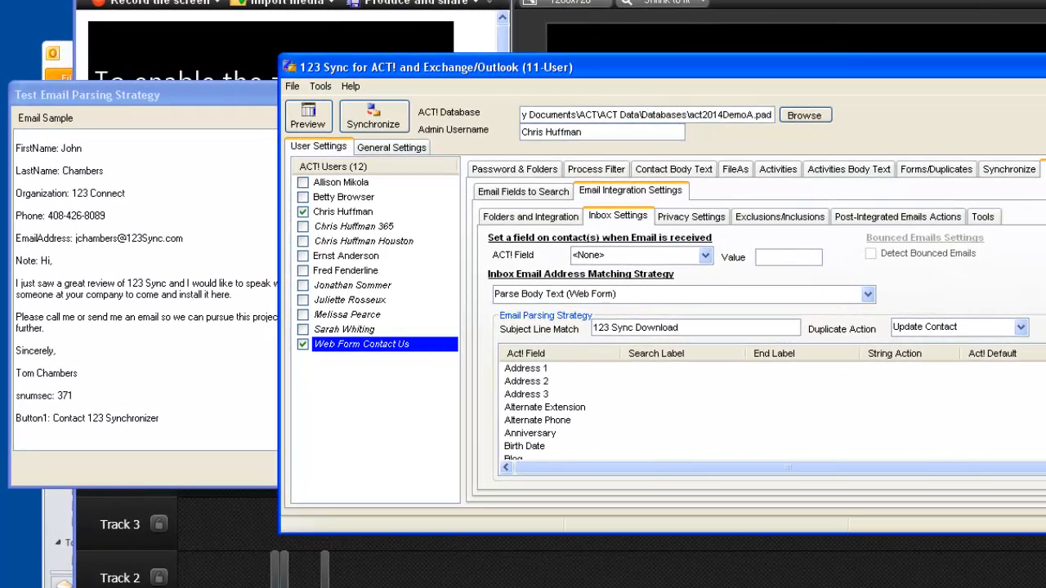
scroll(621, 408, down, 6)
scroll(621, 409, down, 2)
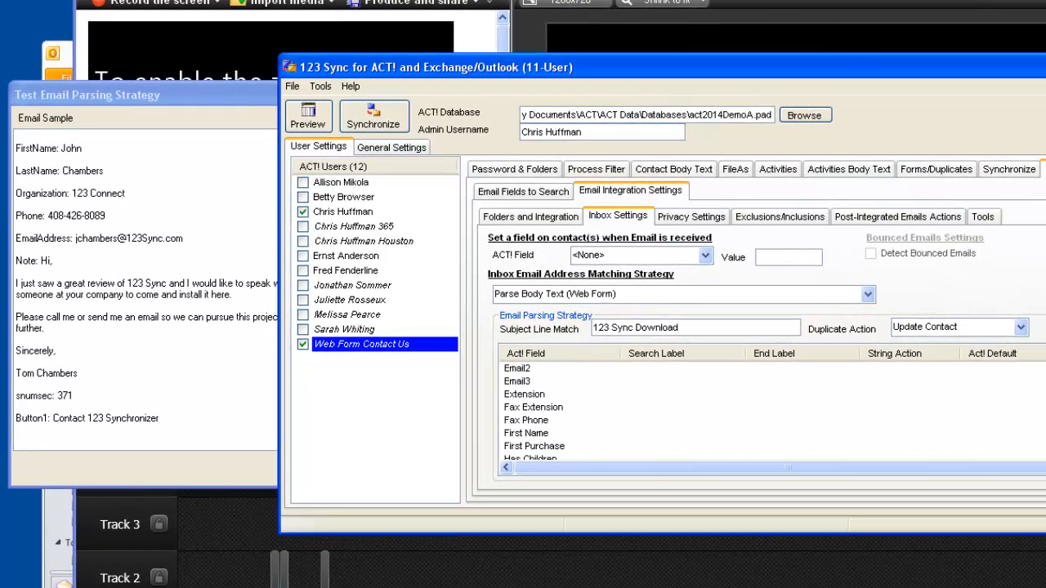
right_click(533, 435)
mouse_move(584, 451)
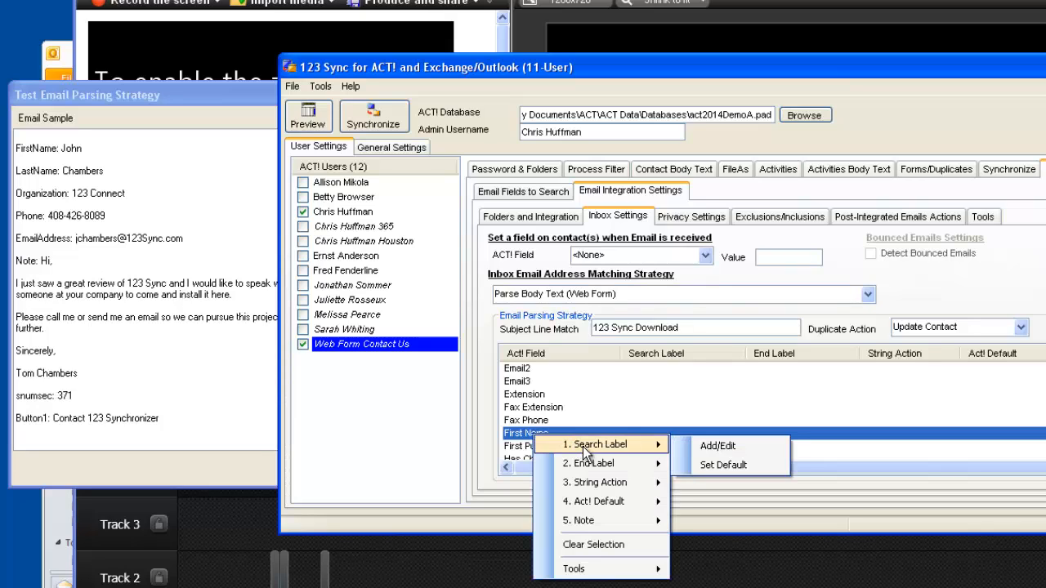
click(56, 145)
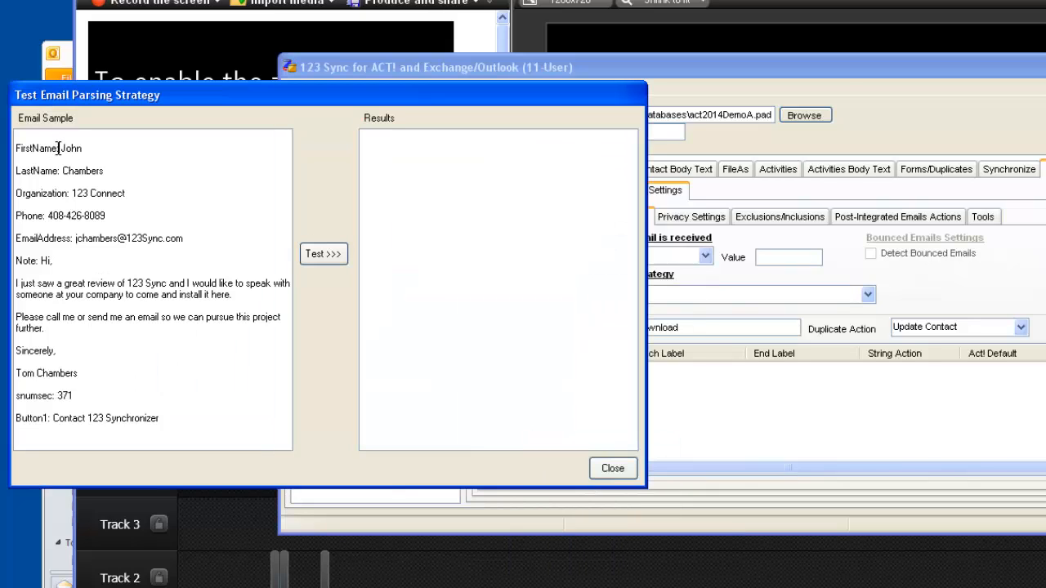
drag(59, 148, 25, 151)
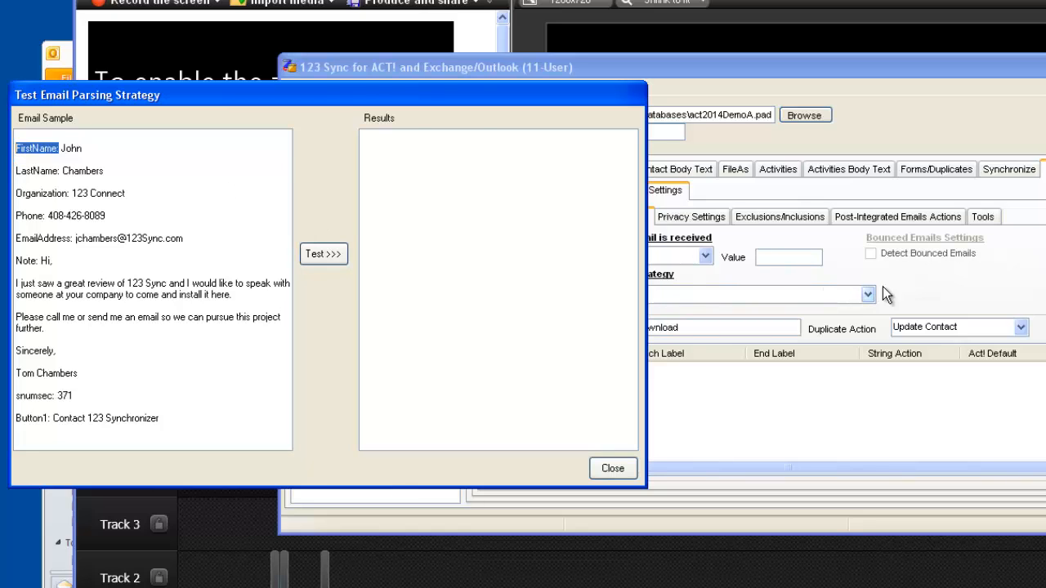
click(905, 281)
right_click(735, 433)
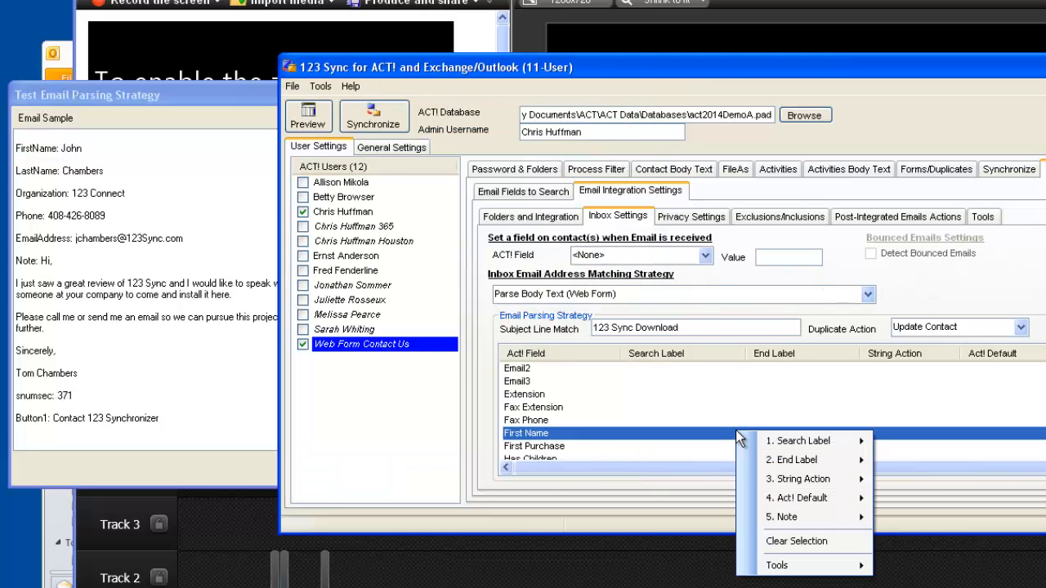
mouse_move(786, 442)
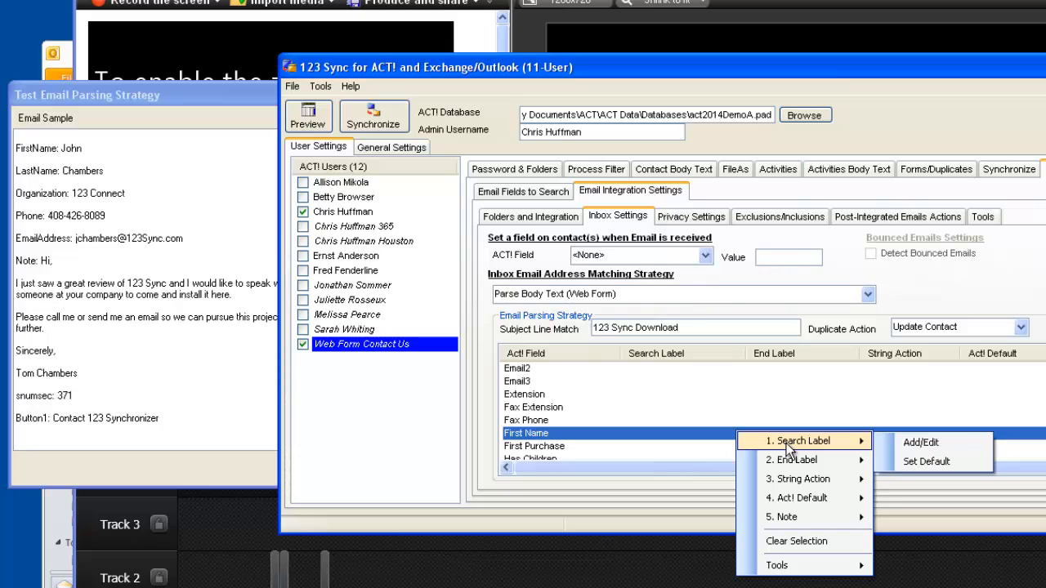
click(921, 443)
key(ctrl+v)
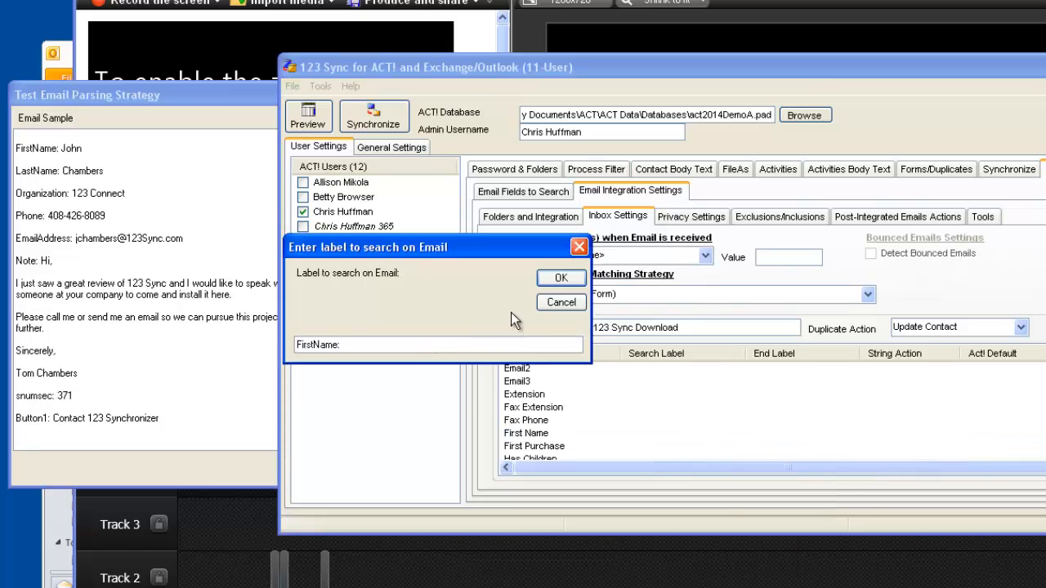
click(549, 284)
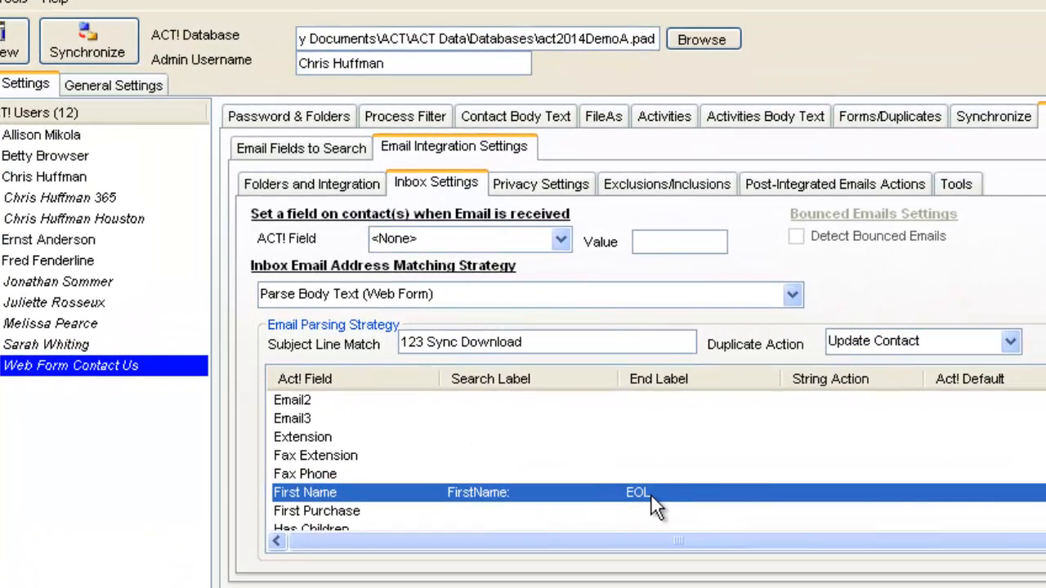
Apply the Capitalize string action to the parsed First Name.
right_click(857, 489)
mouse_move(952, 570)
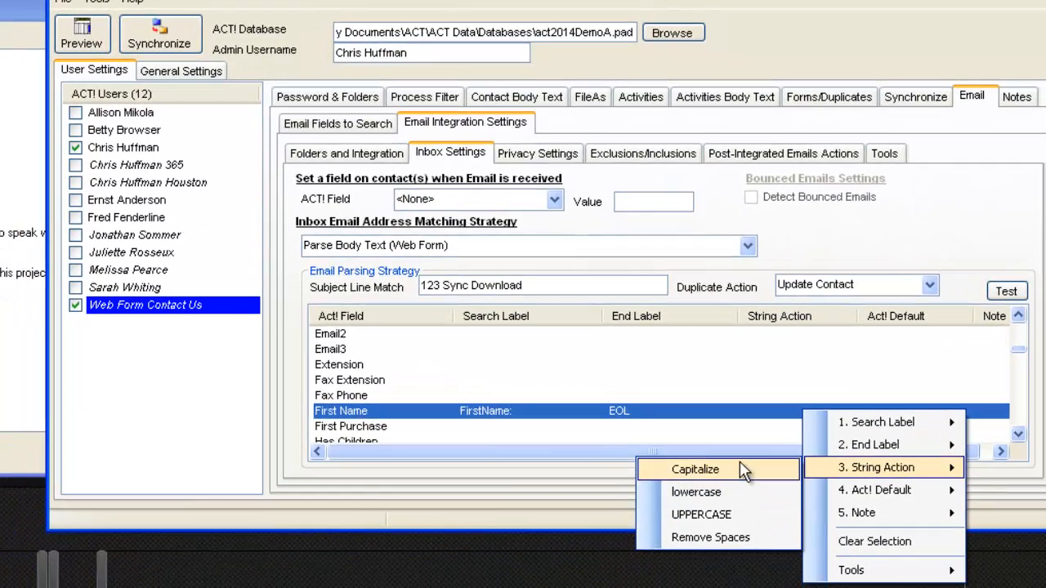
click(760, 541)
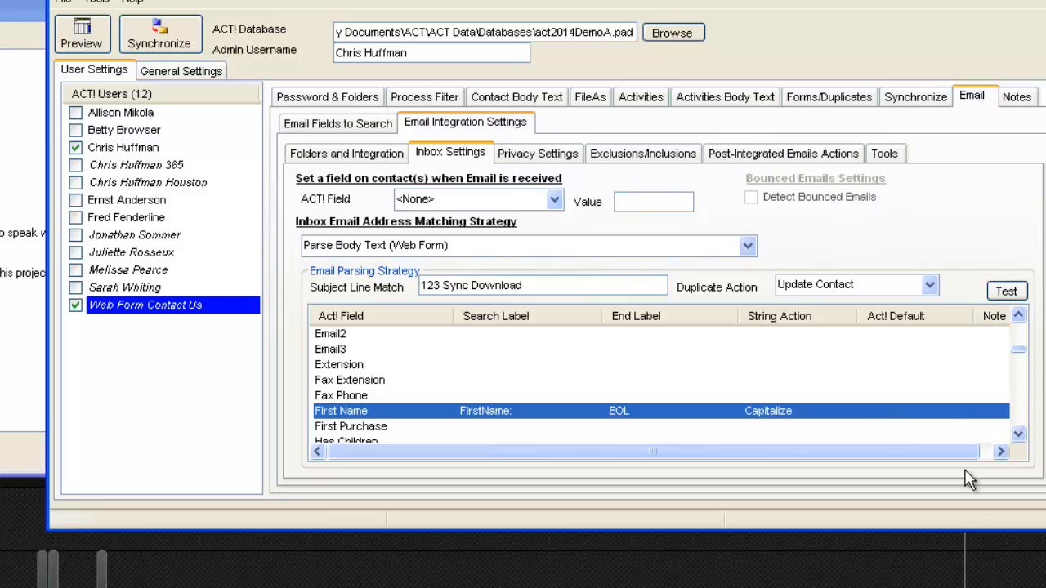
mouse_move(964, 452)
mouse_down()
mouse_move(983, 452)
mouse_move(958, 452)
mouse_up()
Set LastName: as the Last Name search label, capturing to end of line.
click(51, 140)
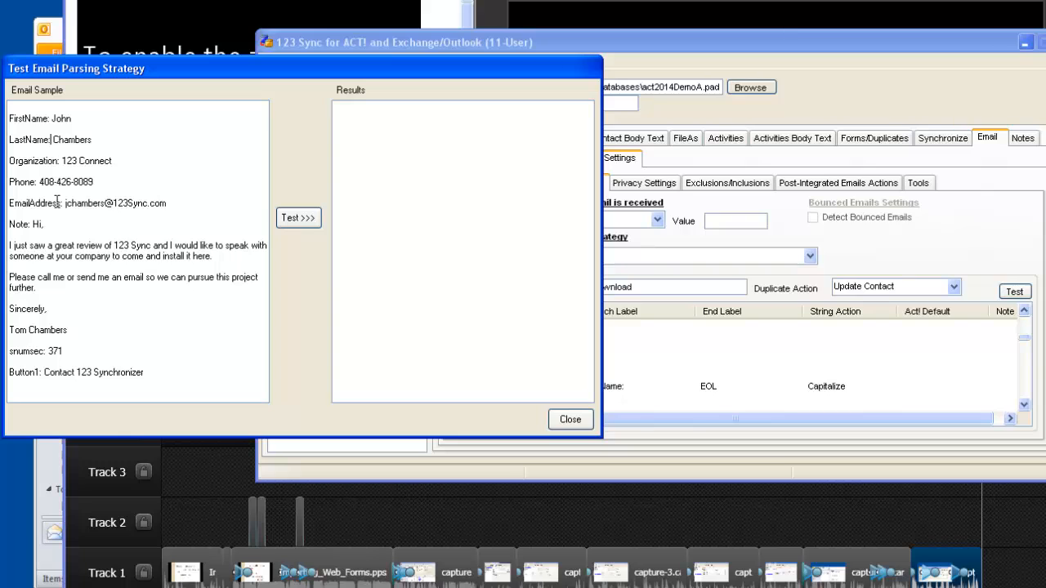
key(shift+Home)
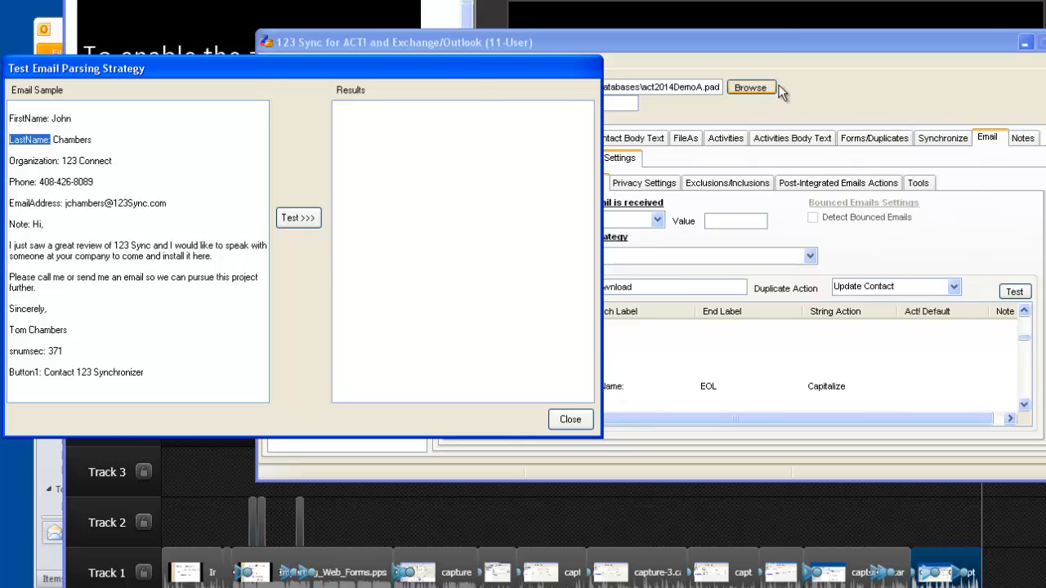
click(792, 102)
click(1025, 382)
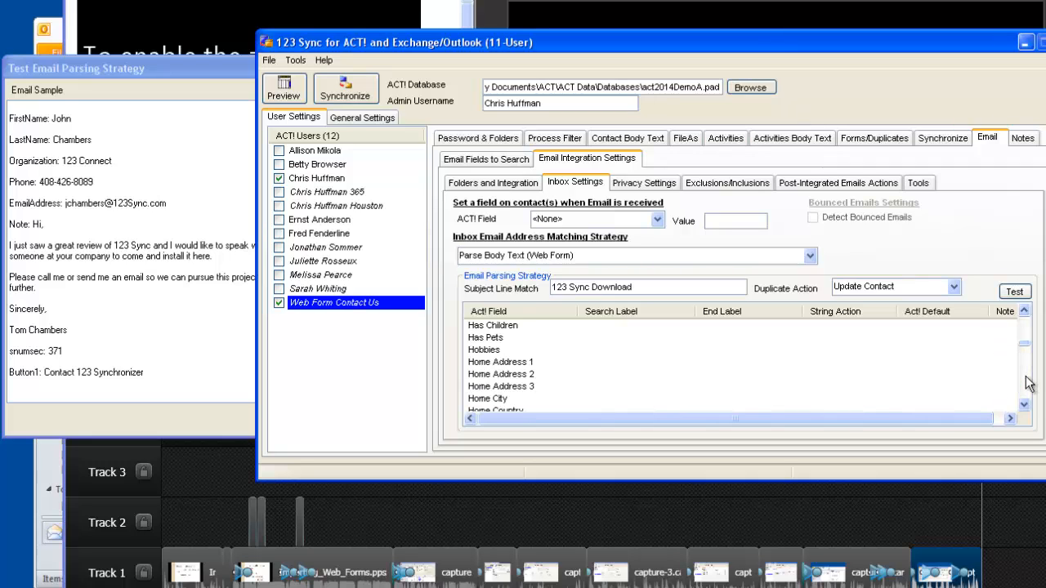
click(1027, 385)
click(1027, 384)
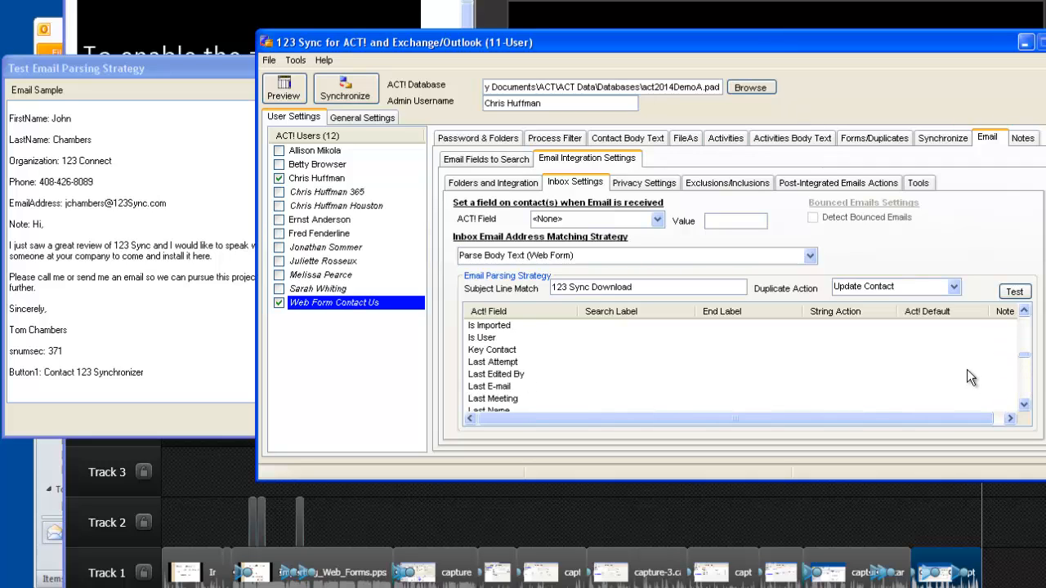
click(1023, 405)
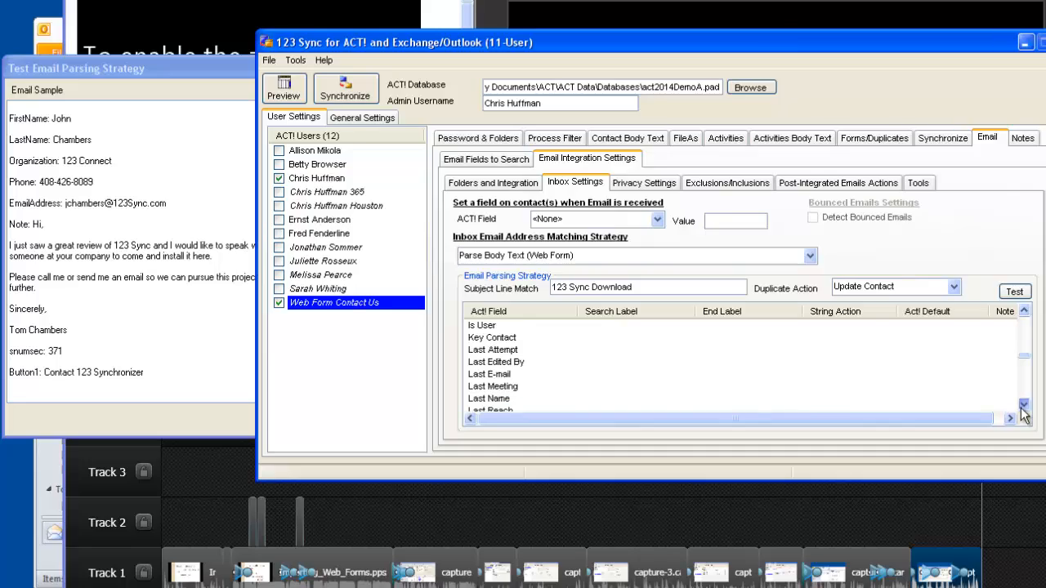
click(520, 398)
right_click(525, 398)
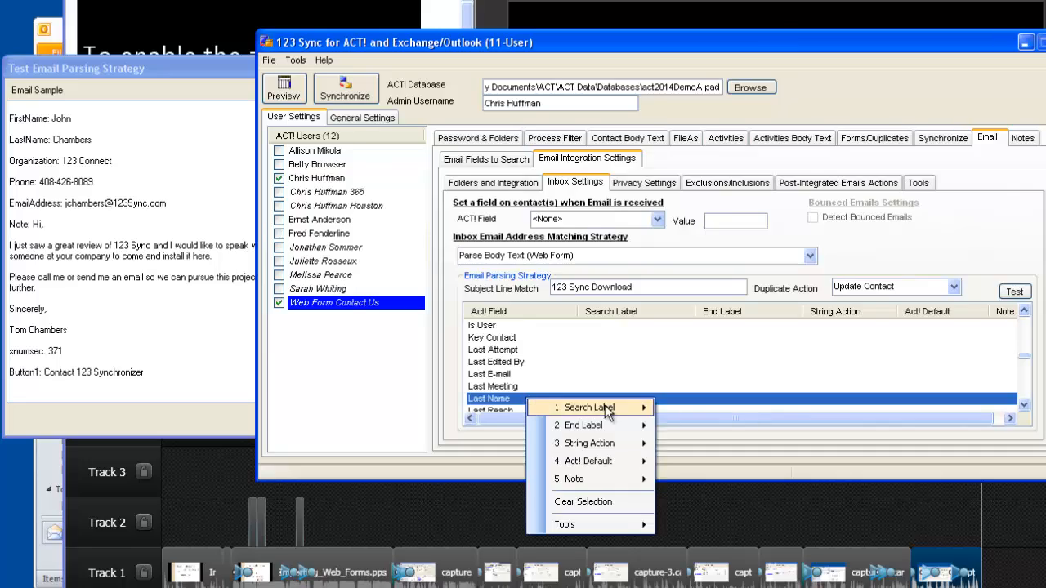
mouse_move(605, 407)
click(683, 408)
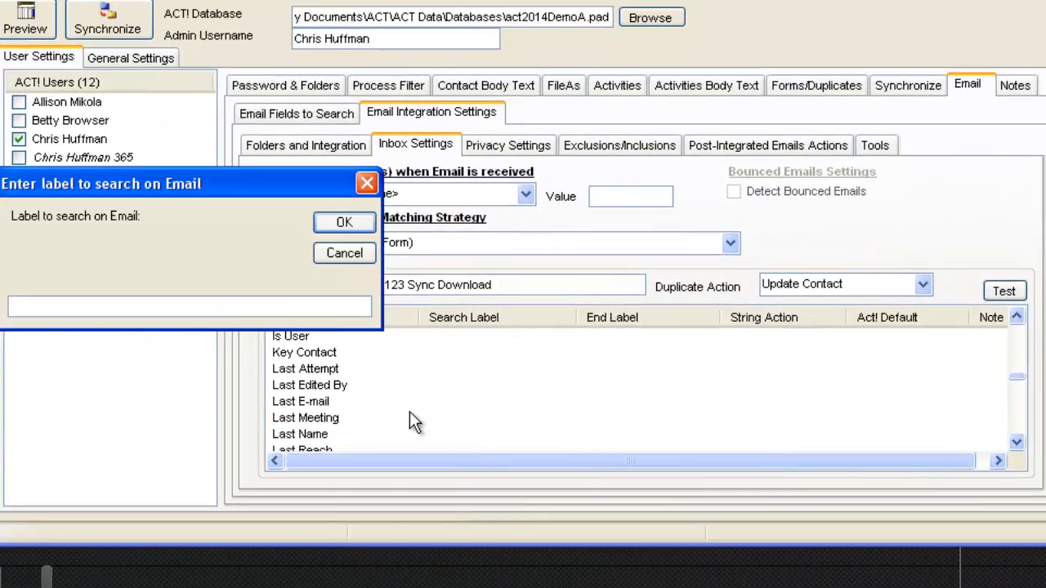
text(LastName:)
click(345, 222)
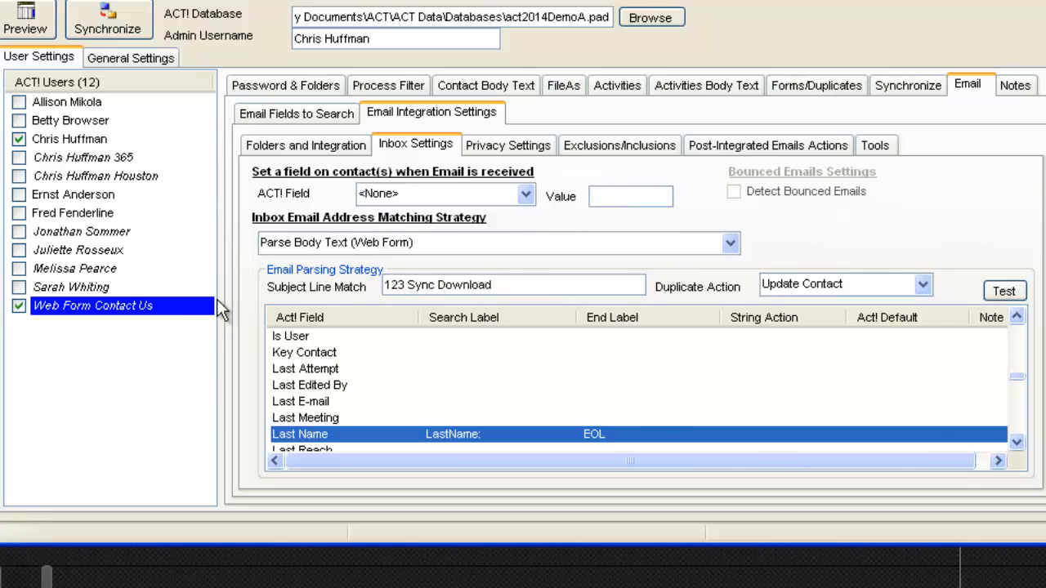
Scroll the field list down and select the E-mail field.
click(1013, 353)
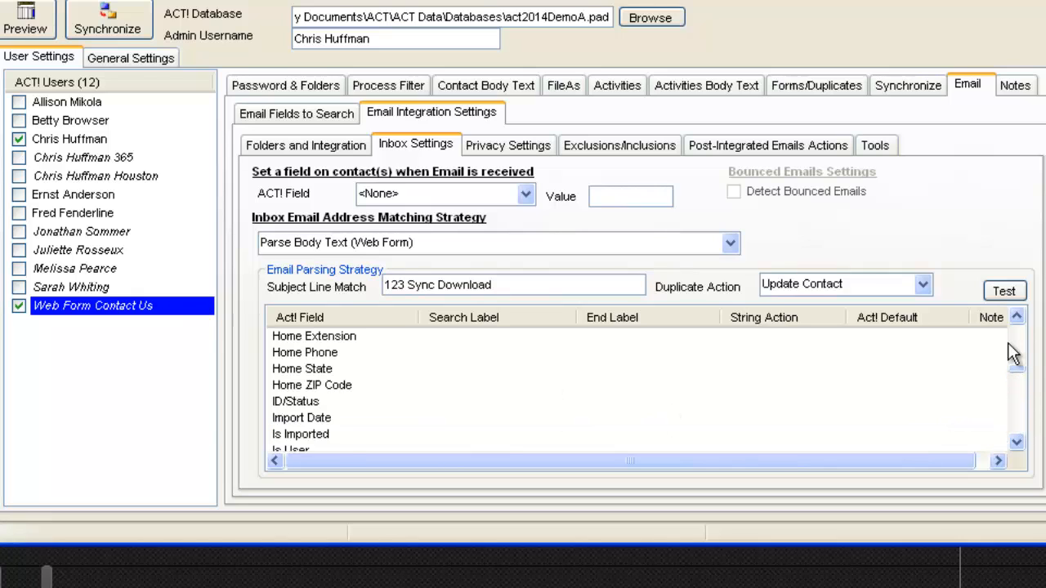
click(1013, 353)
click(1014, 353)
click(1012, 345)
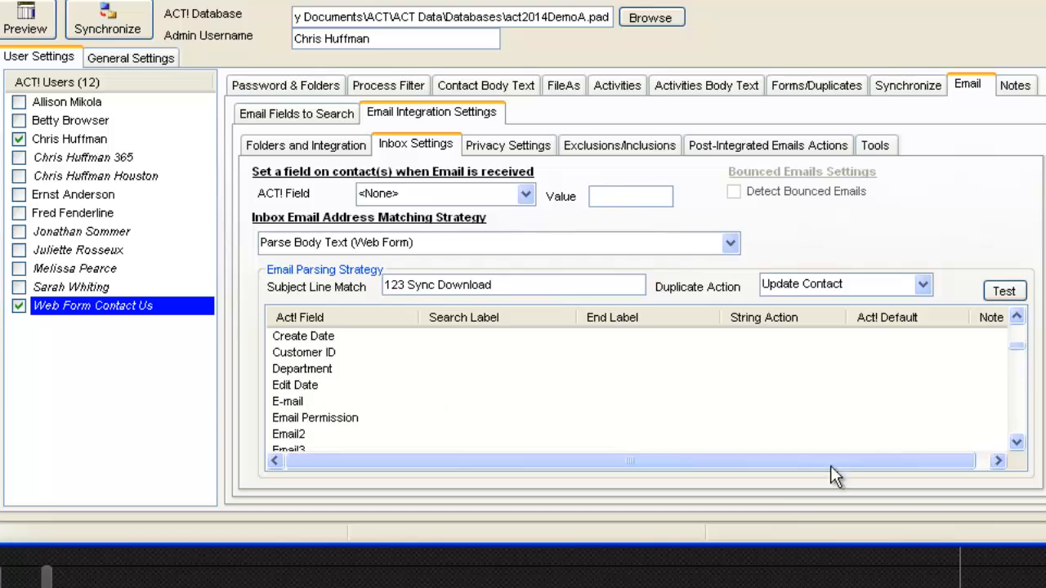
click(300, 402)
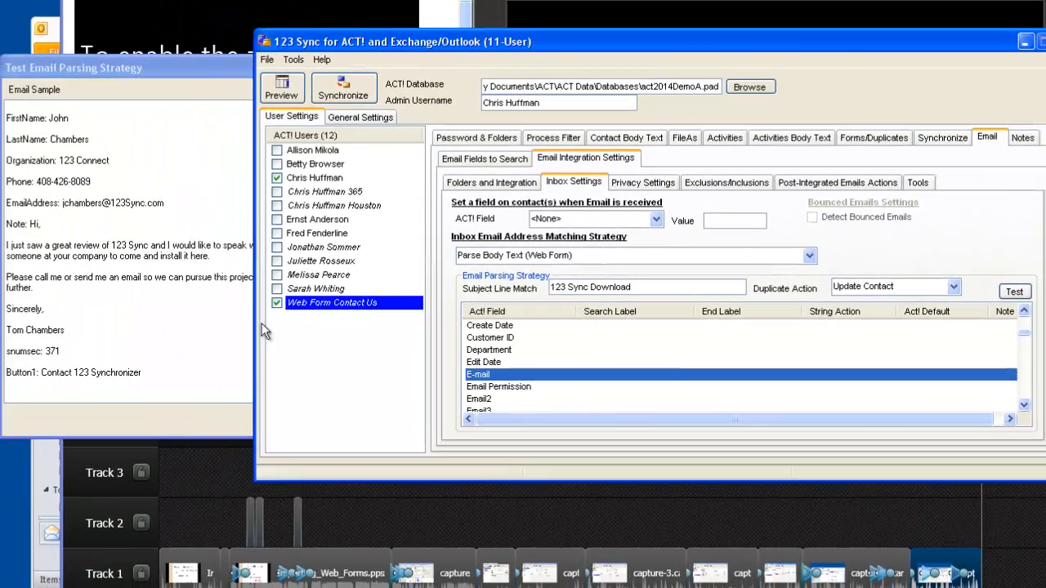
Copy EmailAddress: from the sample email and set it as the E-mail search label.
drag(59, 202, 6, 211)
key(ctrl+c)
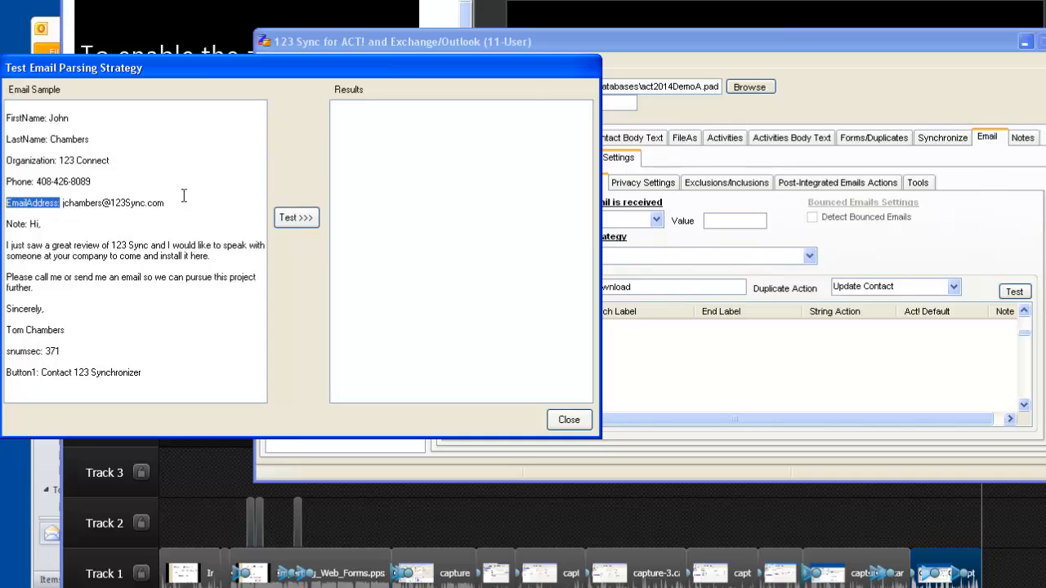
click(778, 156)
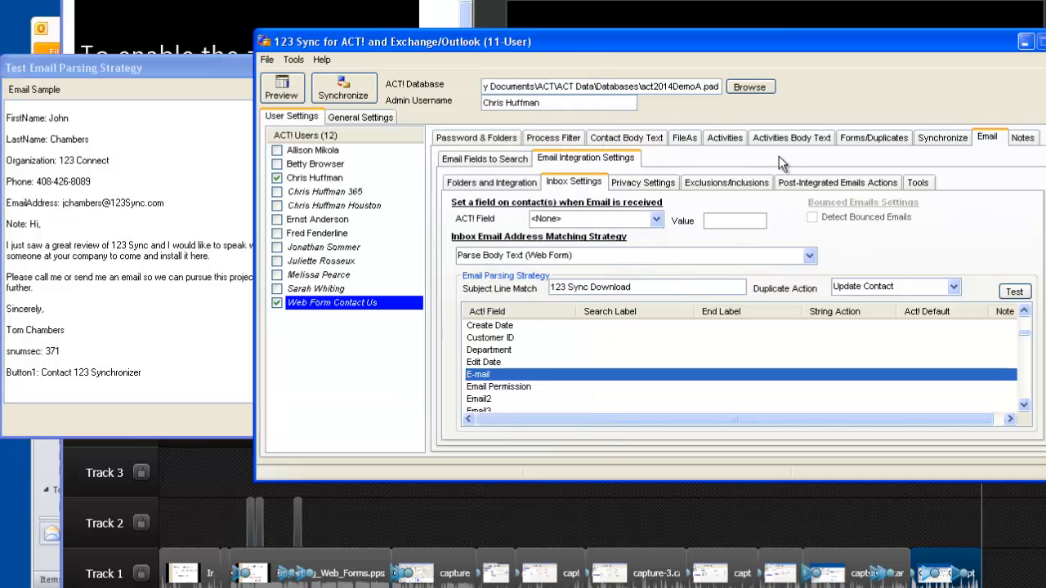
right_click(545, 384)
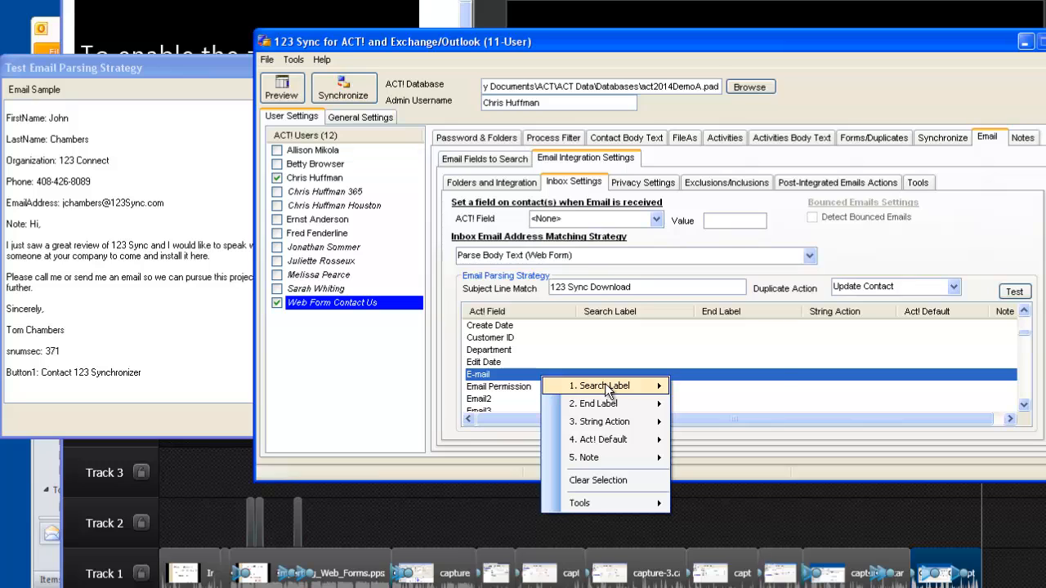
mouse_move(609, 386)
click(734, 384)
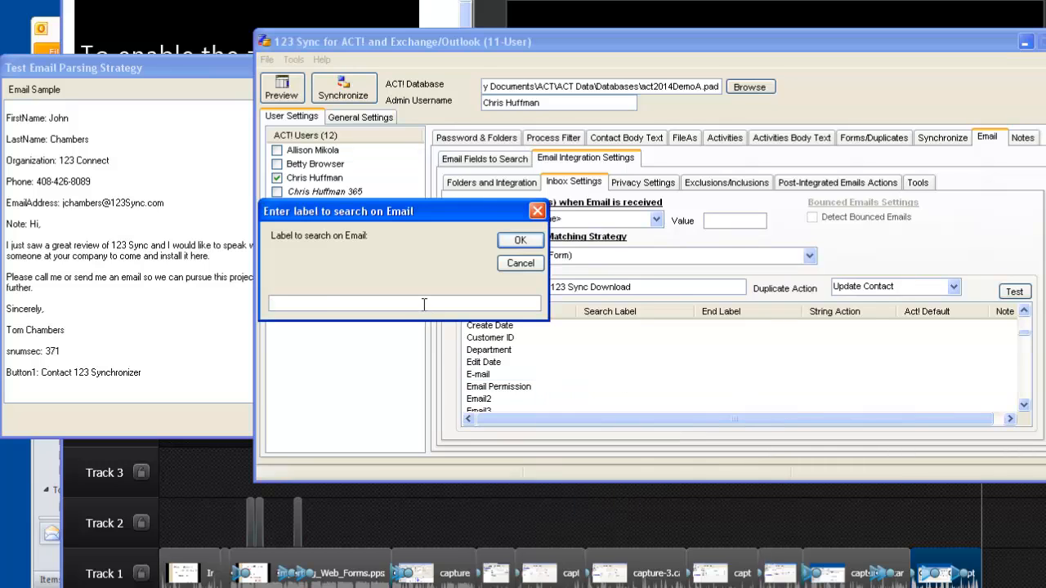
key(ctrl+v)
click(517, 241)
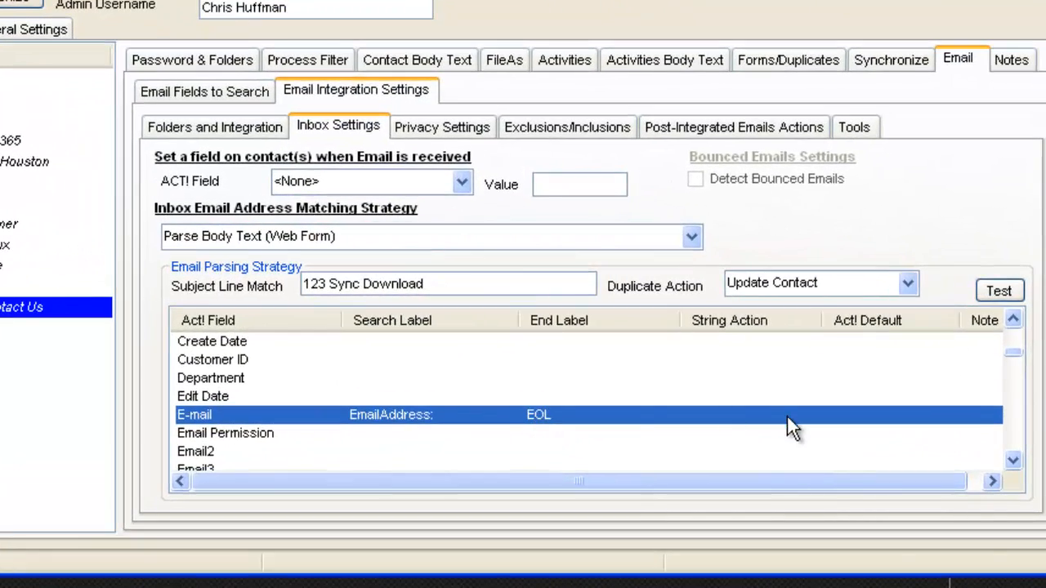
Apply the lowercase string action to the parsed e-mail address.
right_click(787, 419)
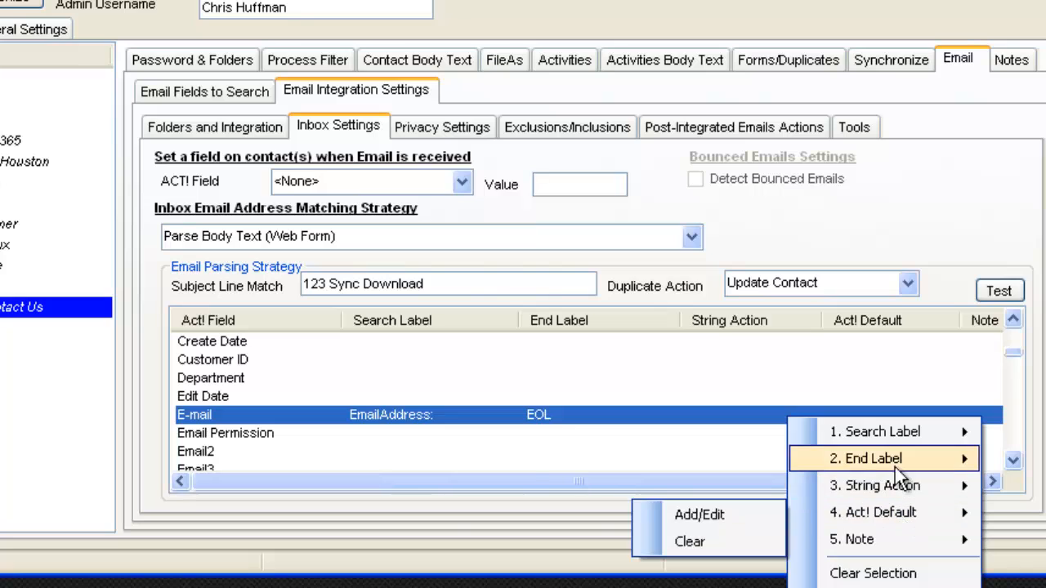
mouse_move(890, 489)
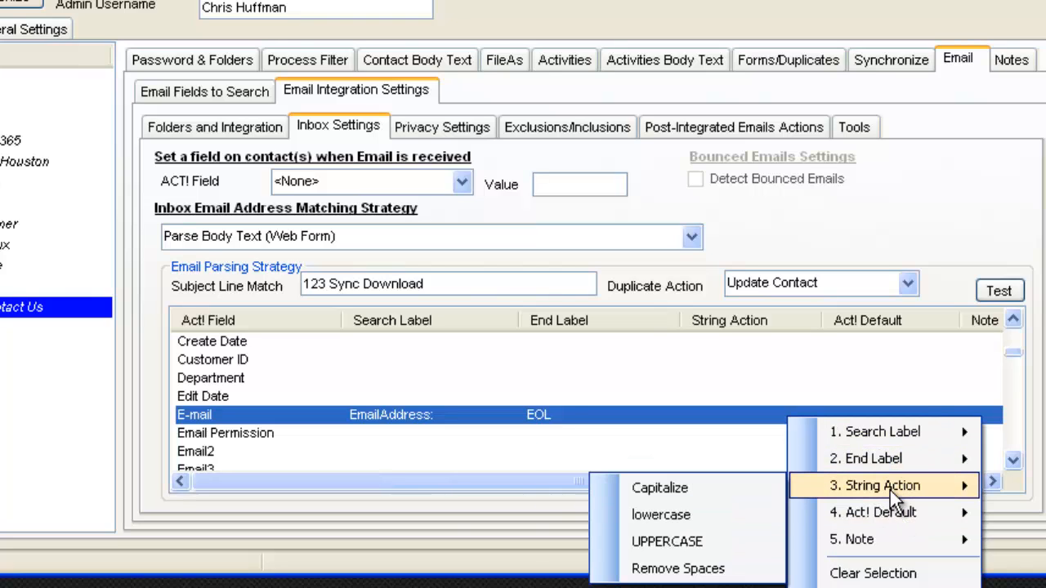
click(661, 515)
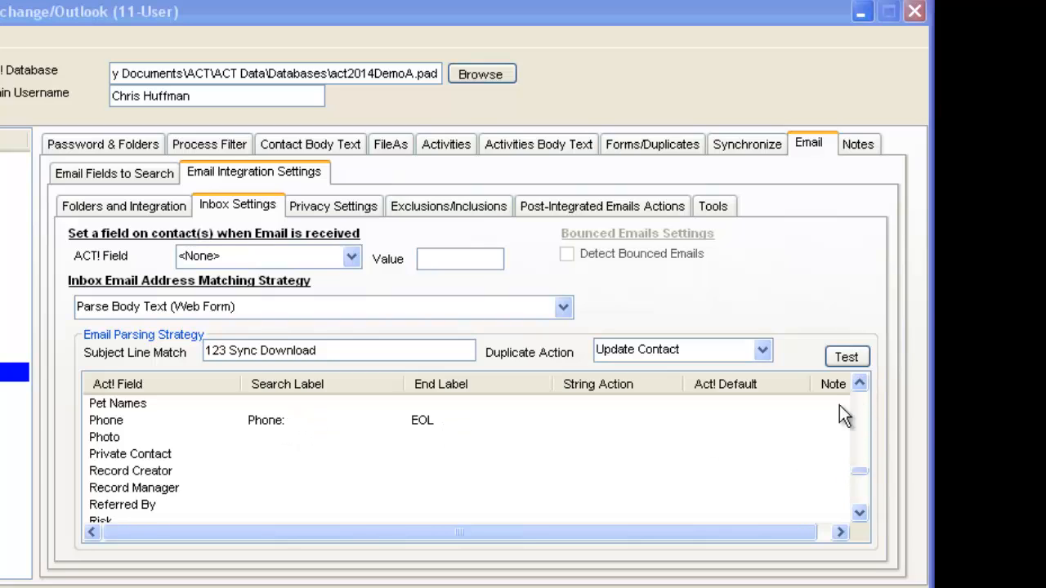
Apply the Capitalize string action to the parsed Last Name.
scroll(856, 405, up, 7)
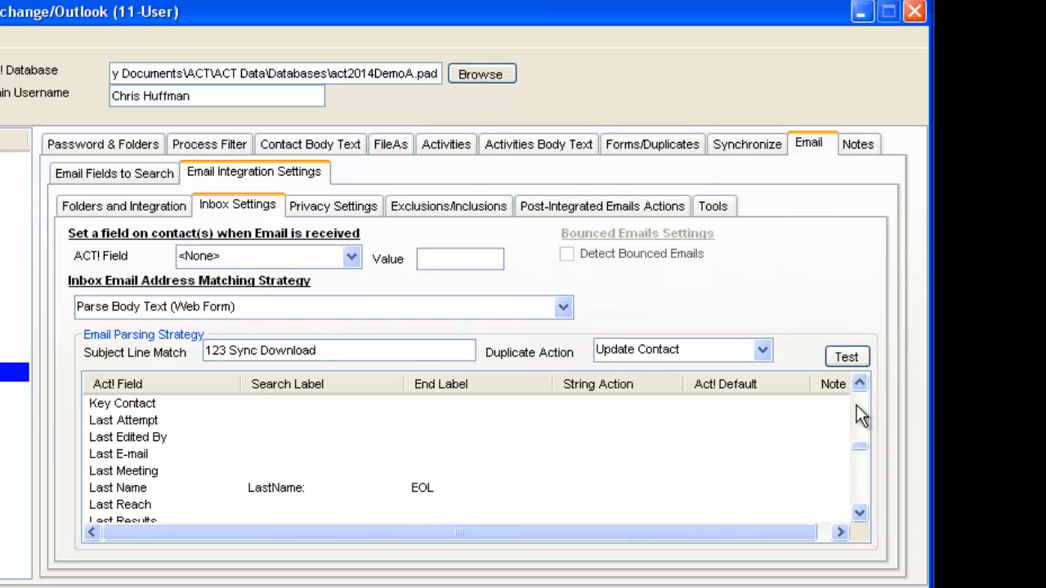
right_click(428, 484)
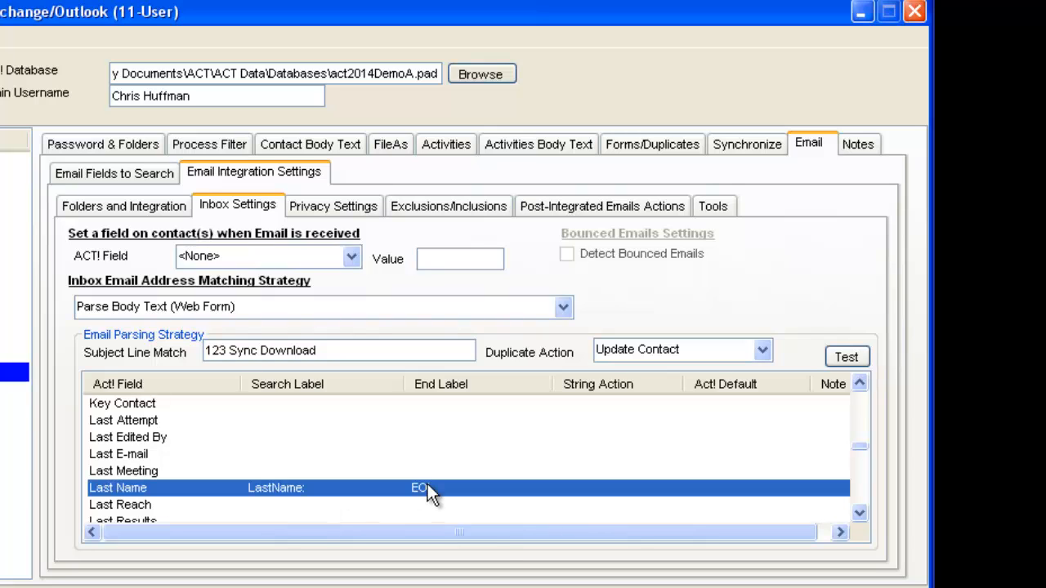
mouse_move(580, 551)
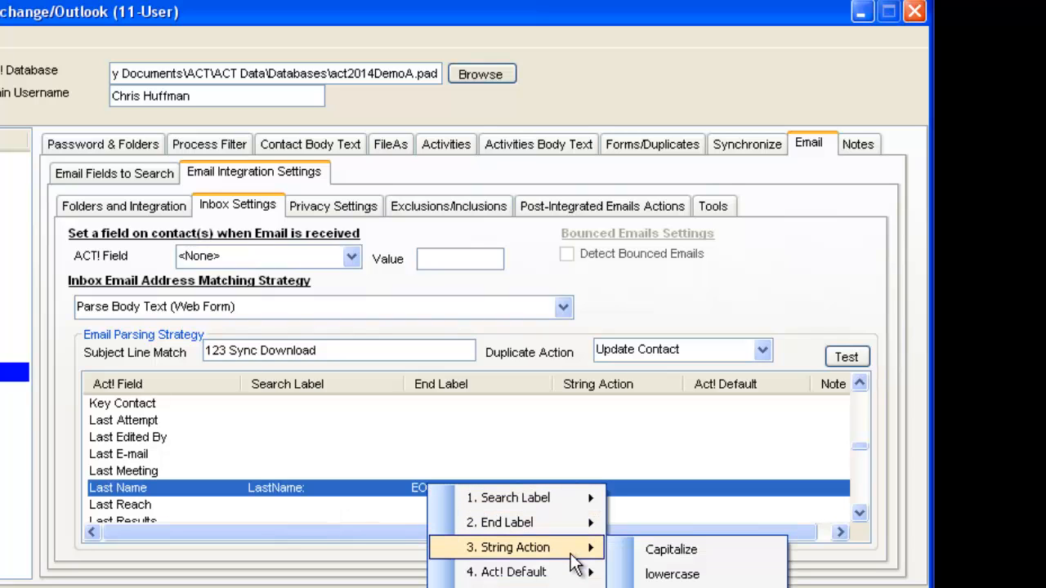
click(691, 553)
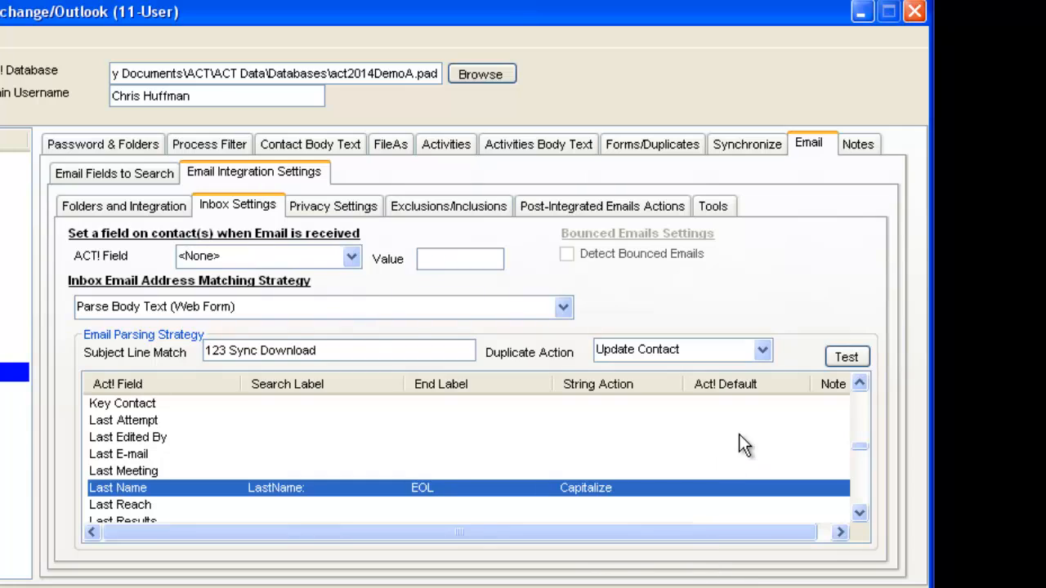
Scroll up the field list and select the Company field mapping.
scroll(857, 417, up, 6)
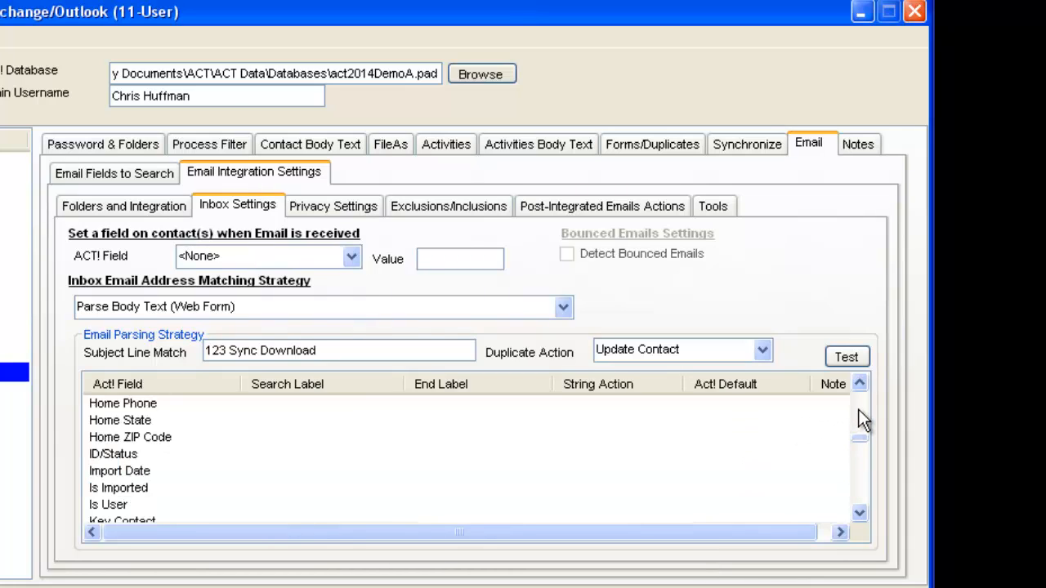
scroll(860, 413, up, 5)
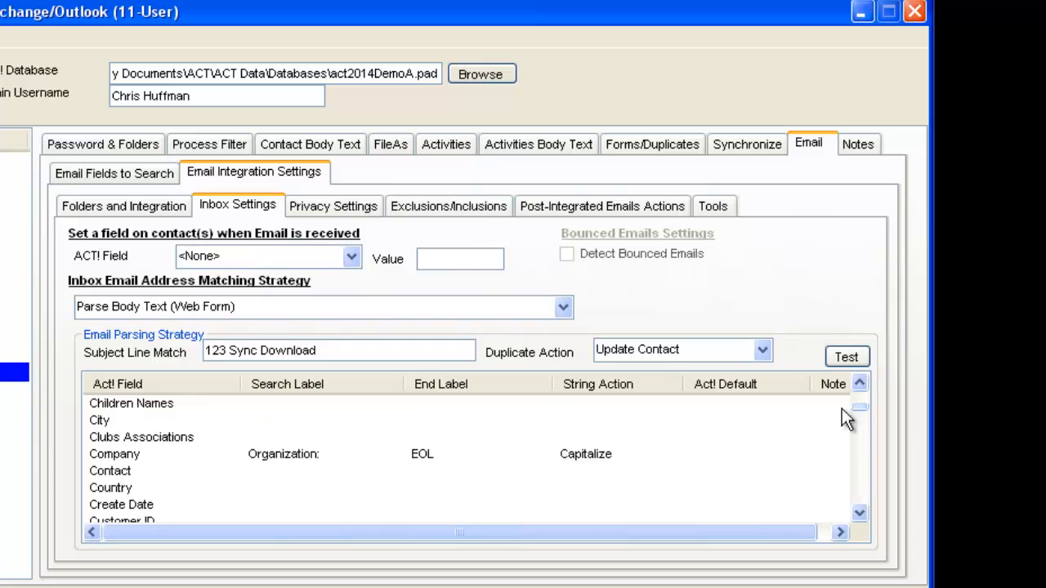
click(347, 457)
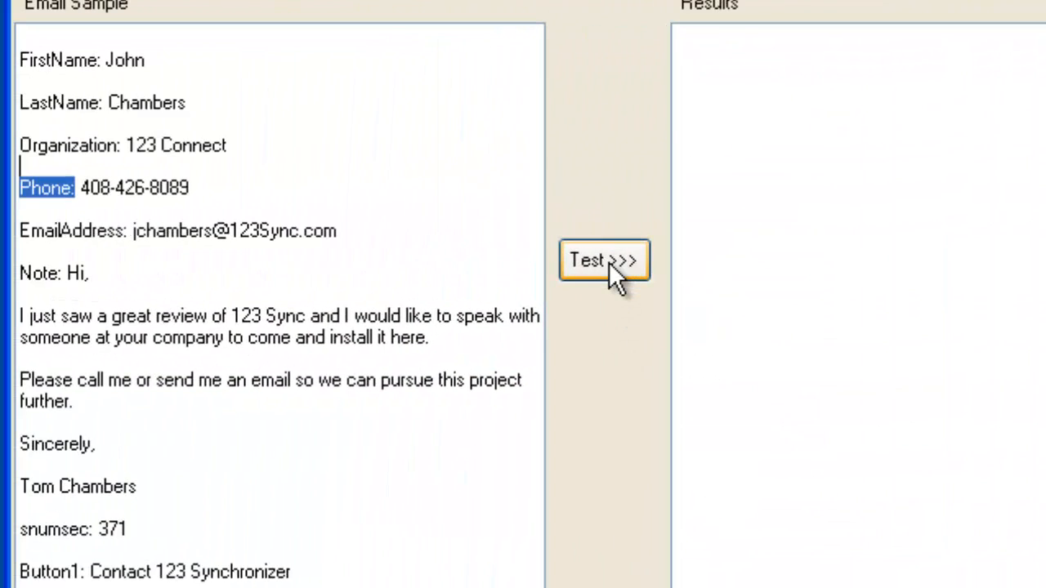
Run the parsing test on the sample email, then select the User 10 field.
click(609, 262)
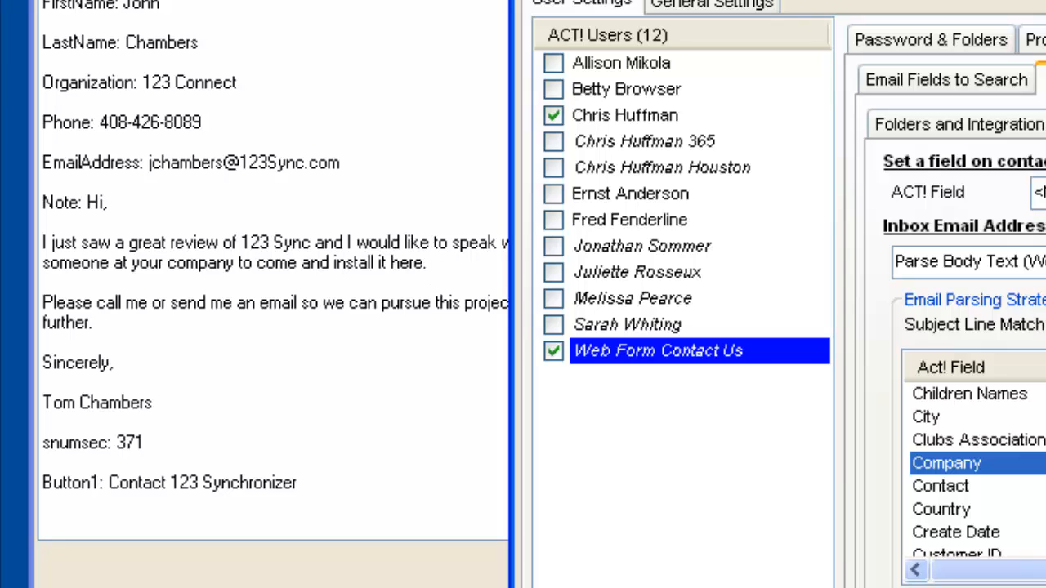
scroll(978, 474, down, 20)
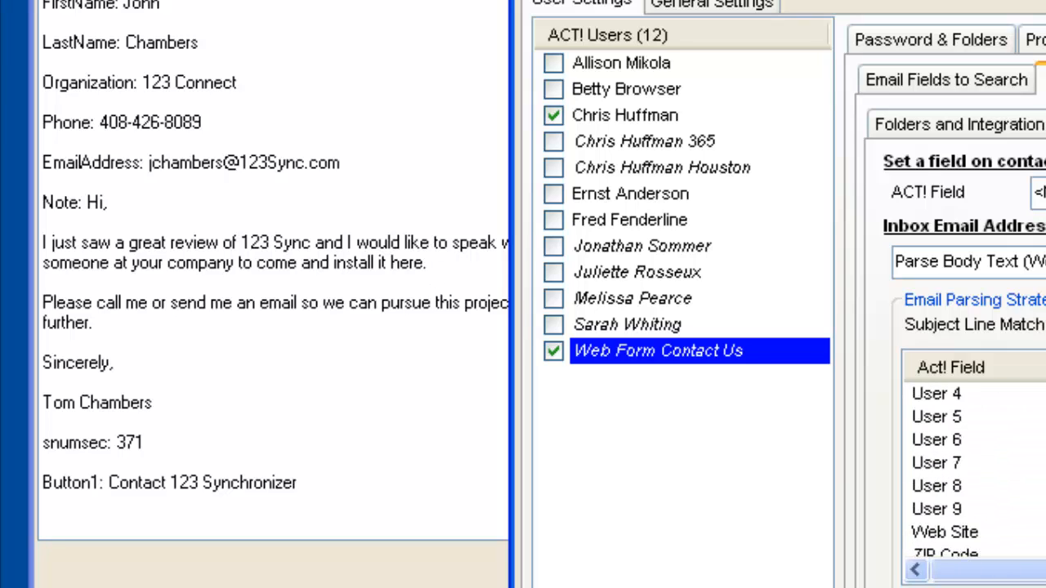
scroll(973, 474, up, 4)
scroll(973, 474, down, 4)
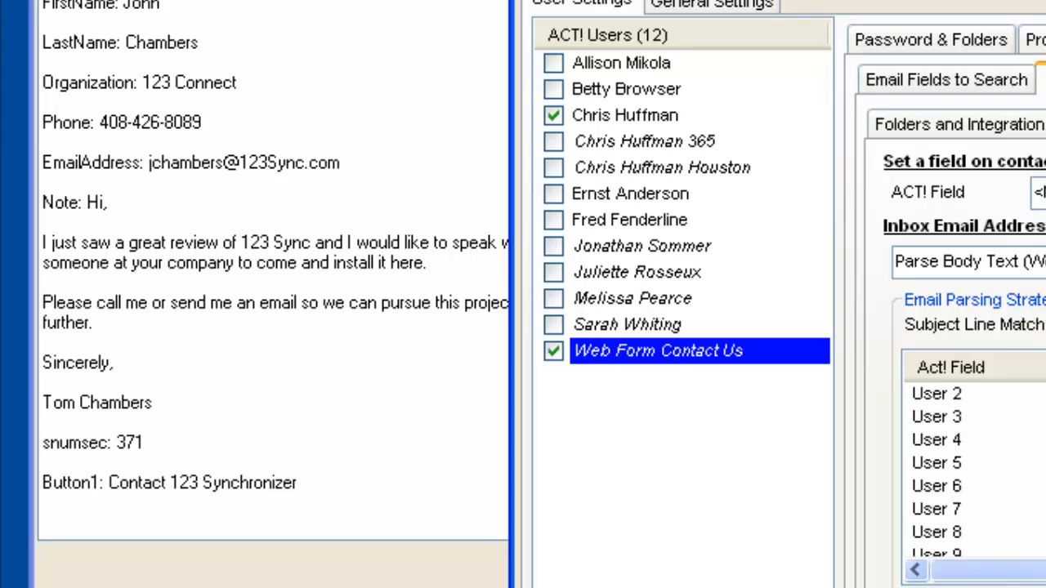
scroll(972, 474, up, 2)
click(990, 418)
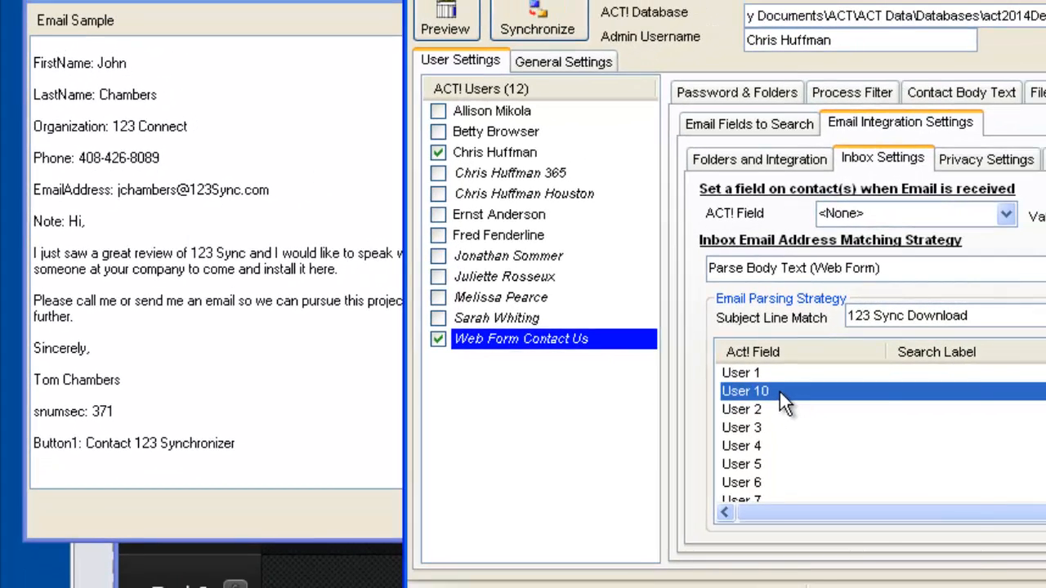
Add Note: as the search label for the User 10 field.
right_click(986, 417)
mouse_move(825, 407)
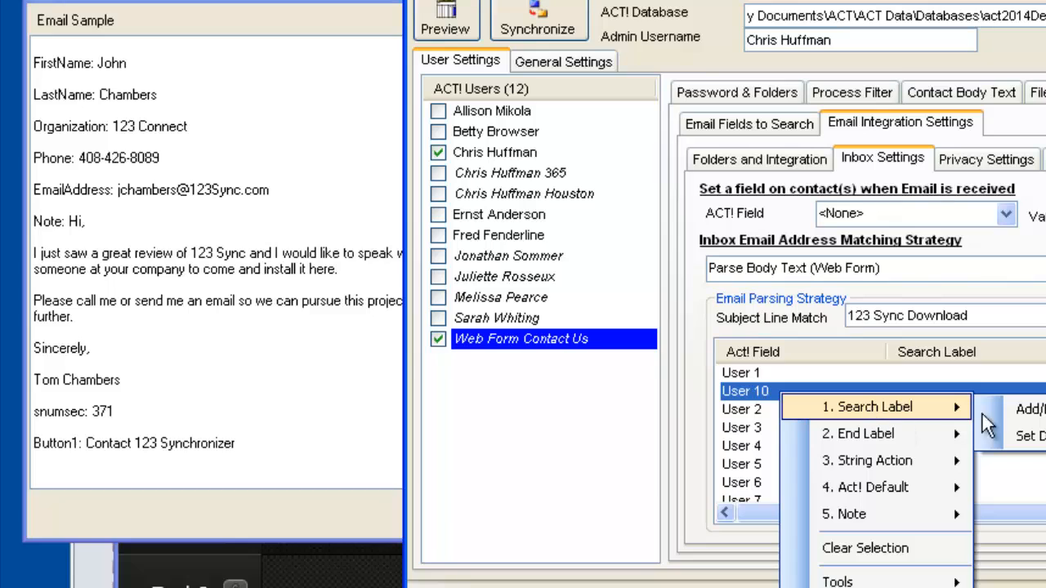
click(1022, 407)
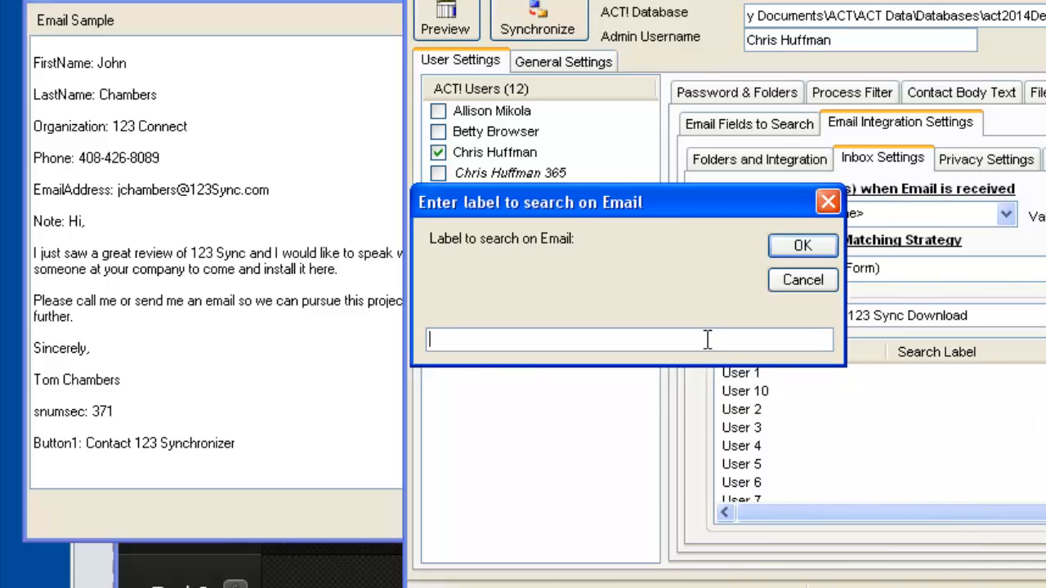
text(NO)
key(BackSpace)
text(ote:)
click(786, 247)
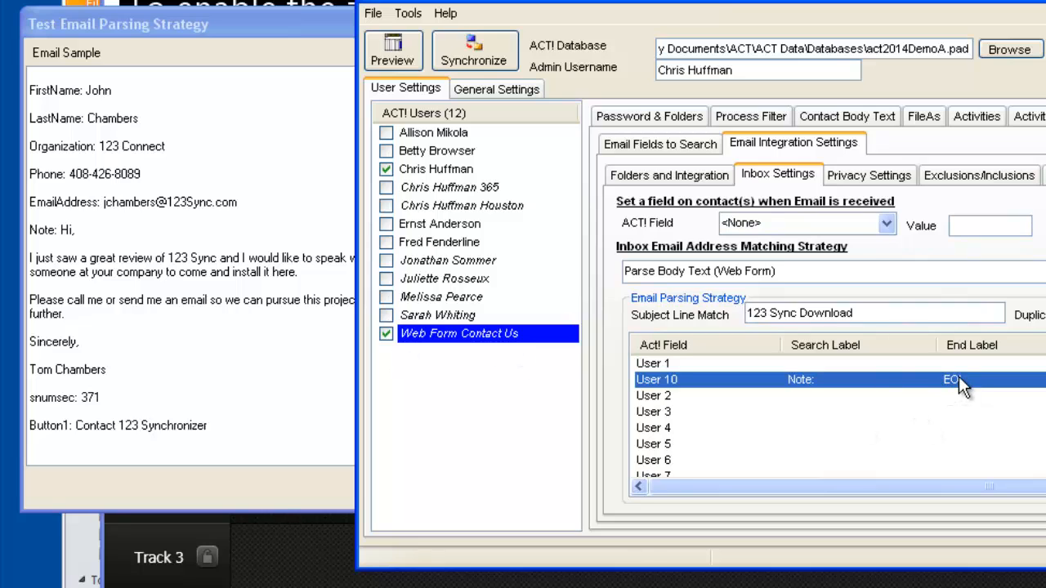
Copy snumsec: from the sample email and make it User 10's end label.
click(303, 488)
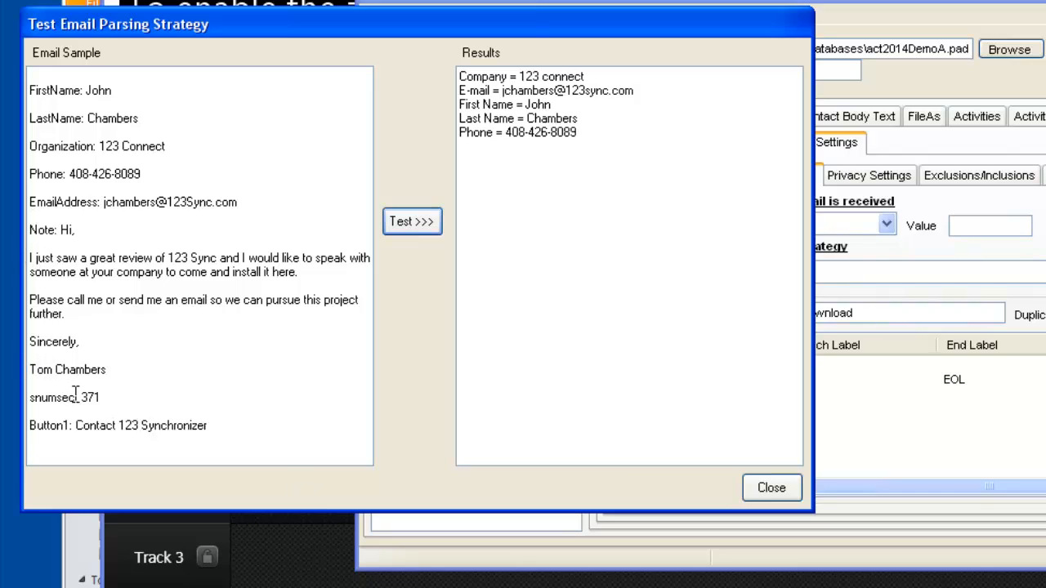
drag(38, 398, 16, 399)
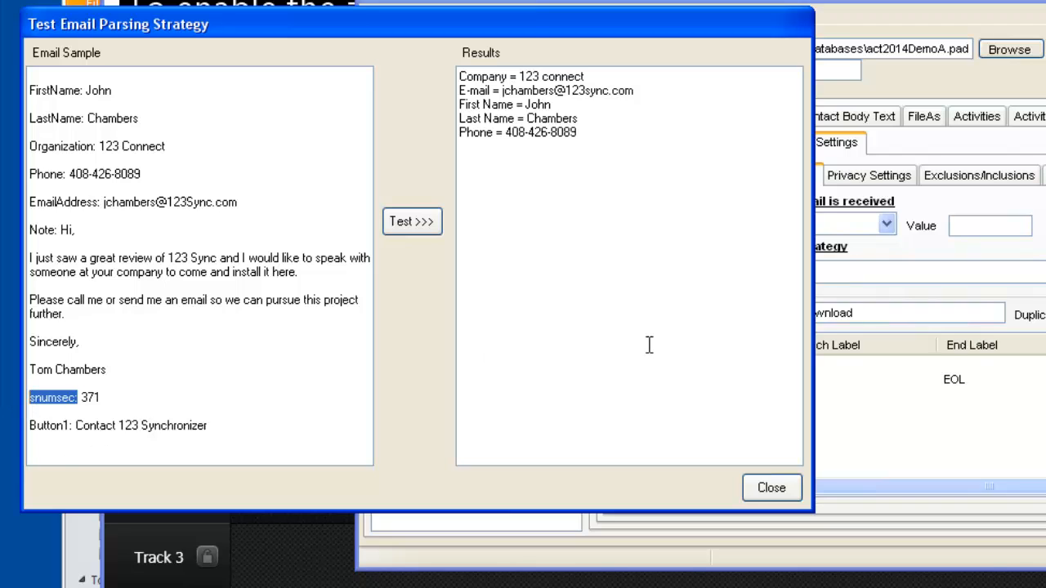
click(958, 378)
right_click(955, 376)
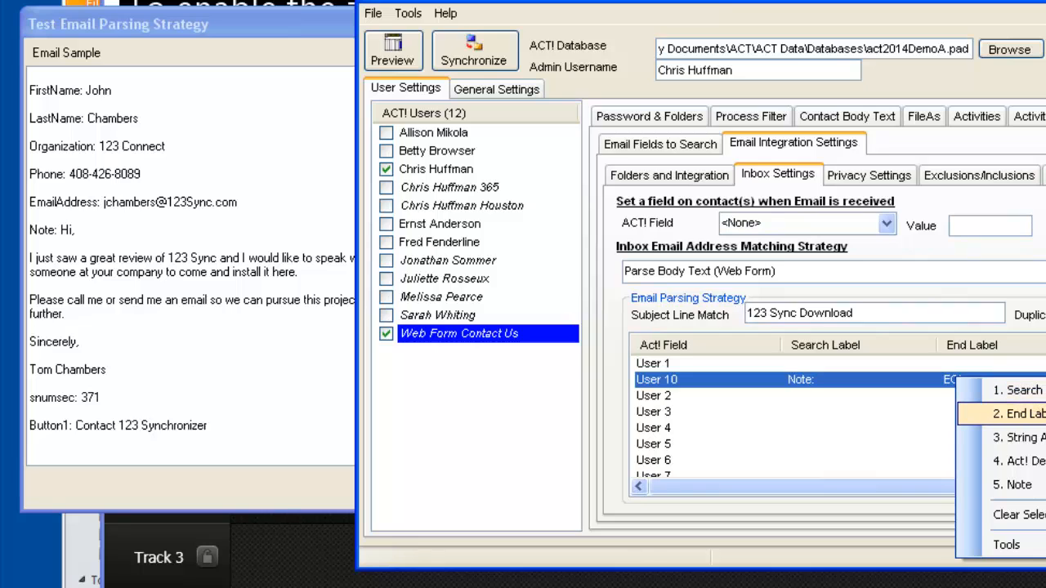
click(1021, 414)
text(snumsec:)
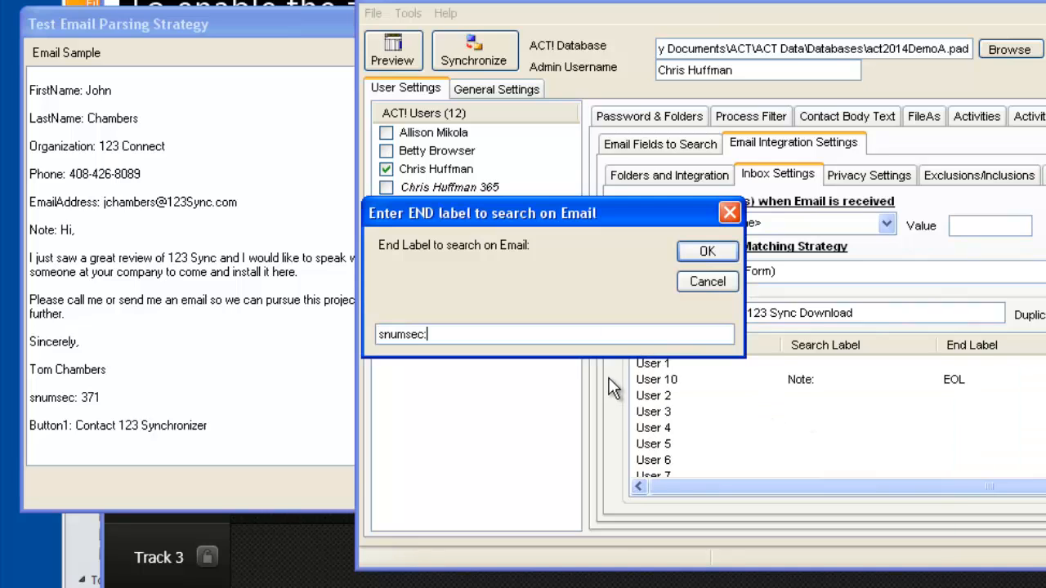
click(708, 259)
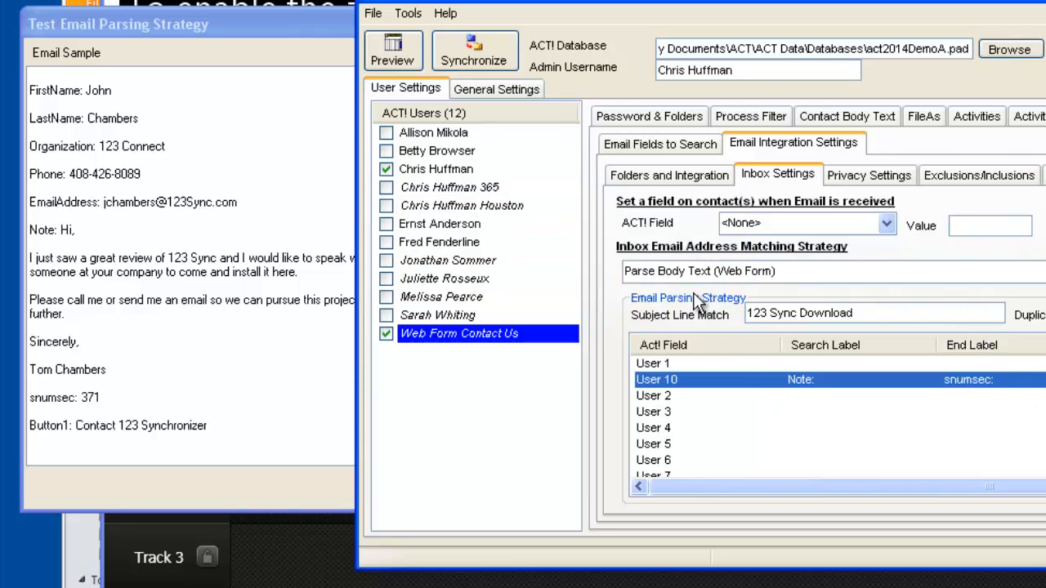
click(200, 507)
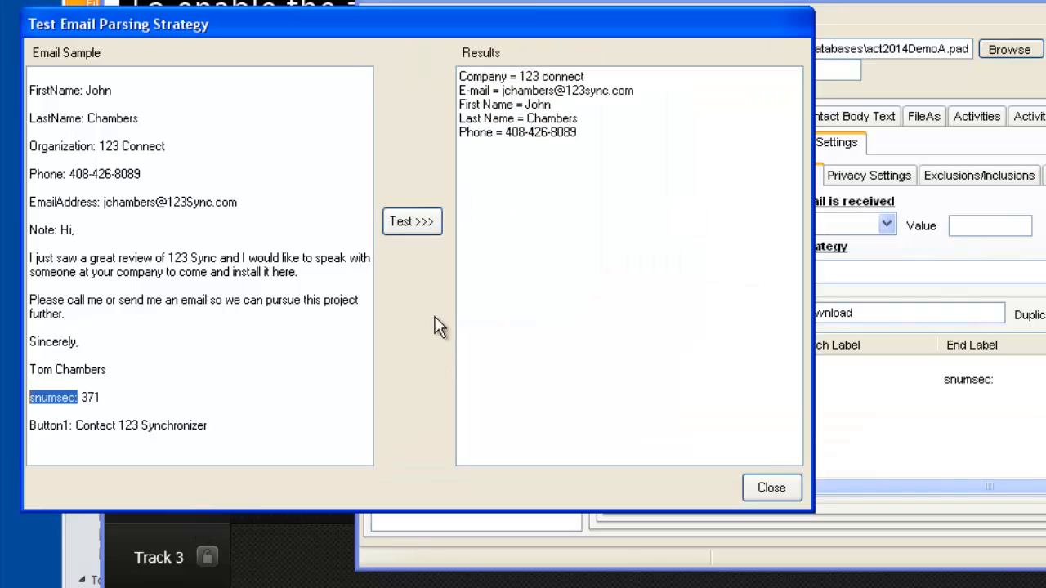
Rerun the parsing test to show the web-form message captured in User 10.
click(419, 220)
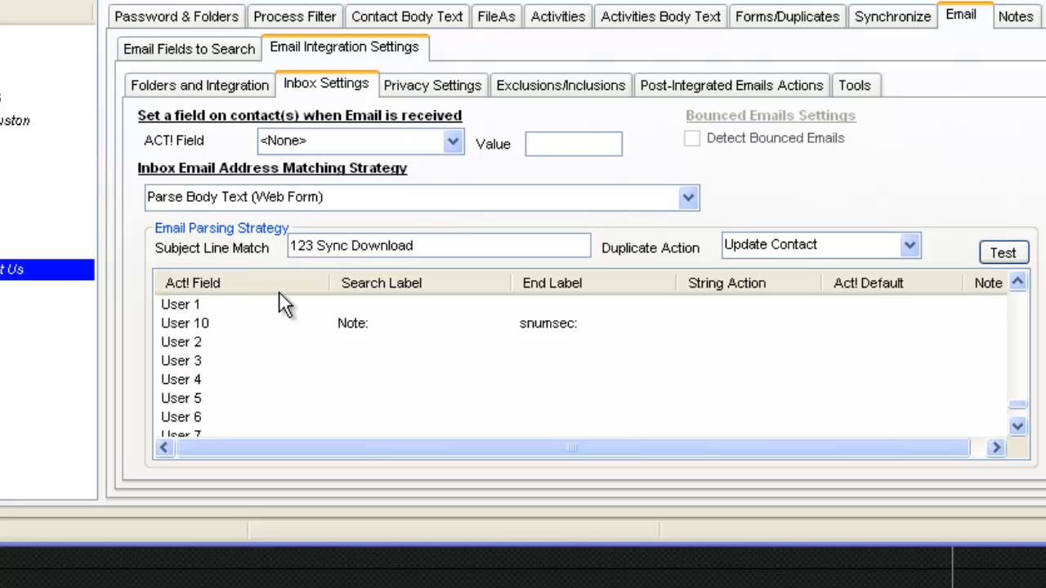
Set User 10 to Create Note in Act! from its captured text.
click(180, 324)
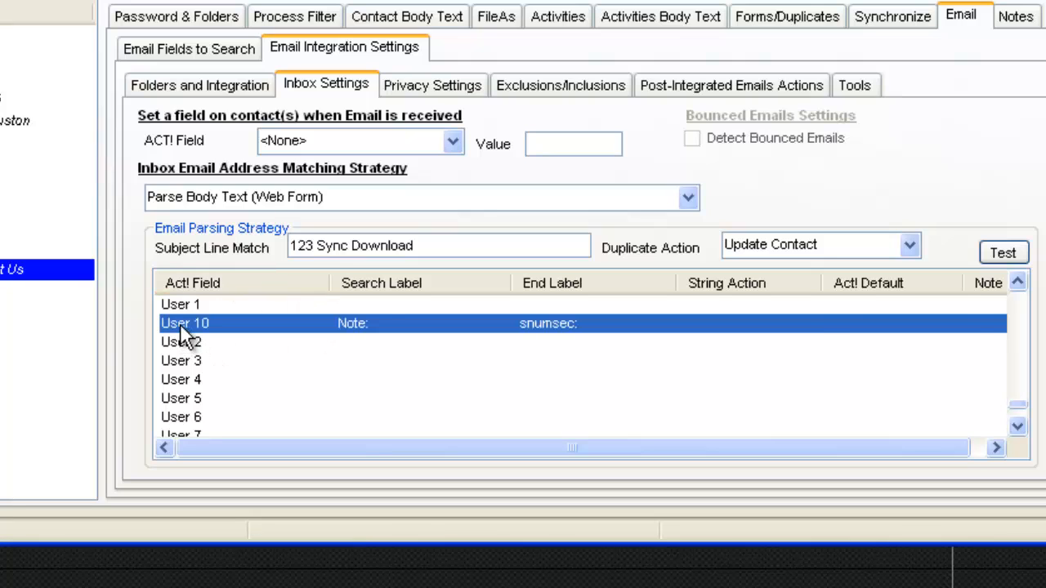
right_click(956, 331)
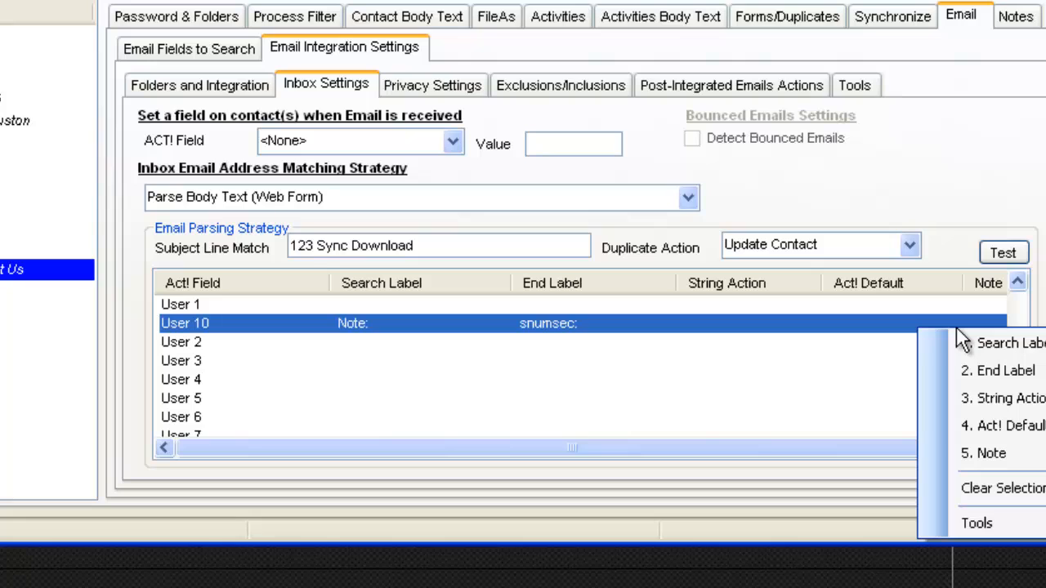
mouse_move(1013, 454)
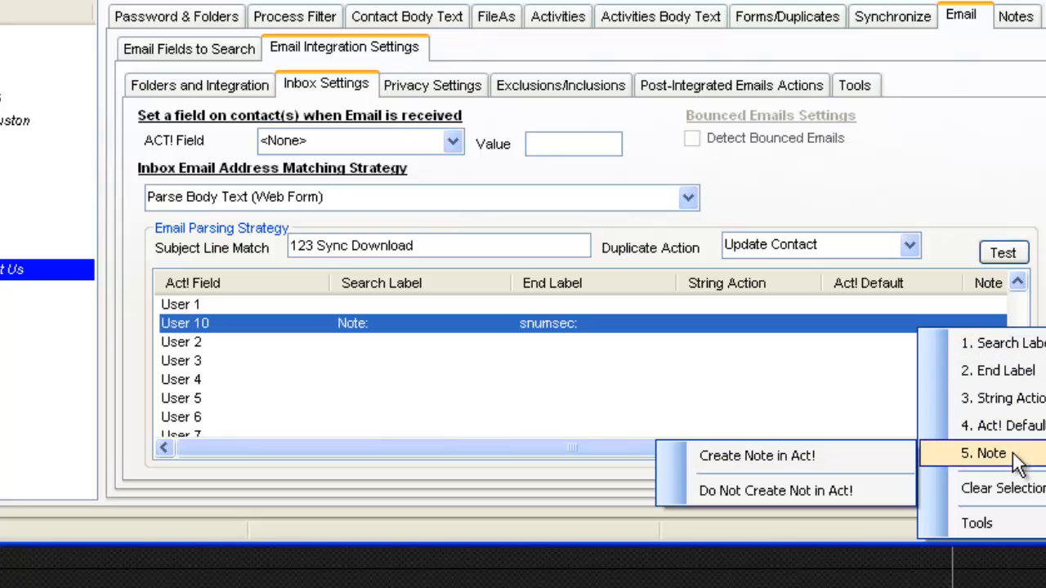
click(821, 462)
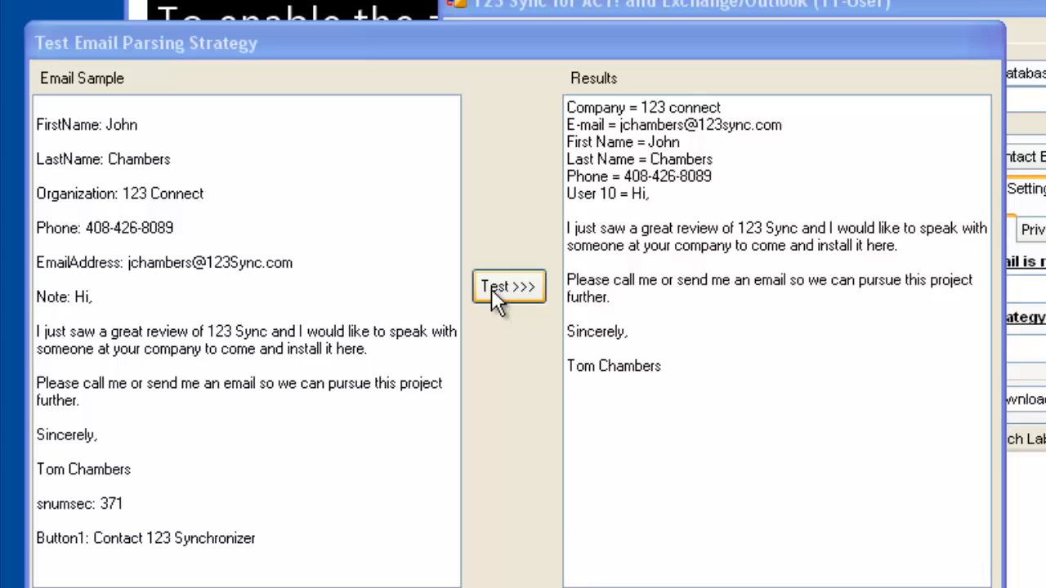
Rerun the parsing test, compare results with the settings, then return to Inbox Settings.
click(491, 288)
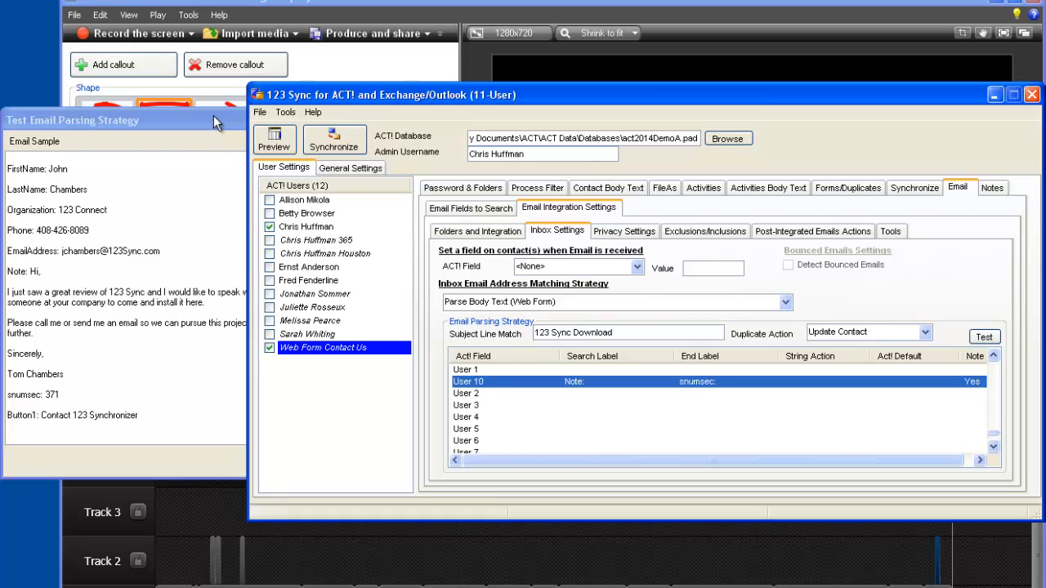
click(375, 95)
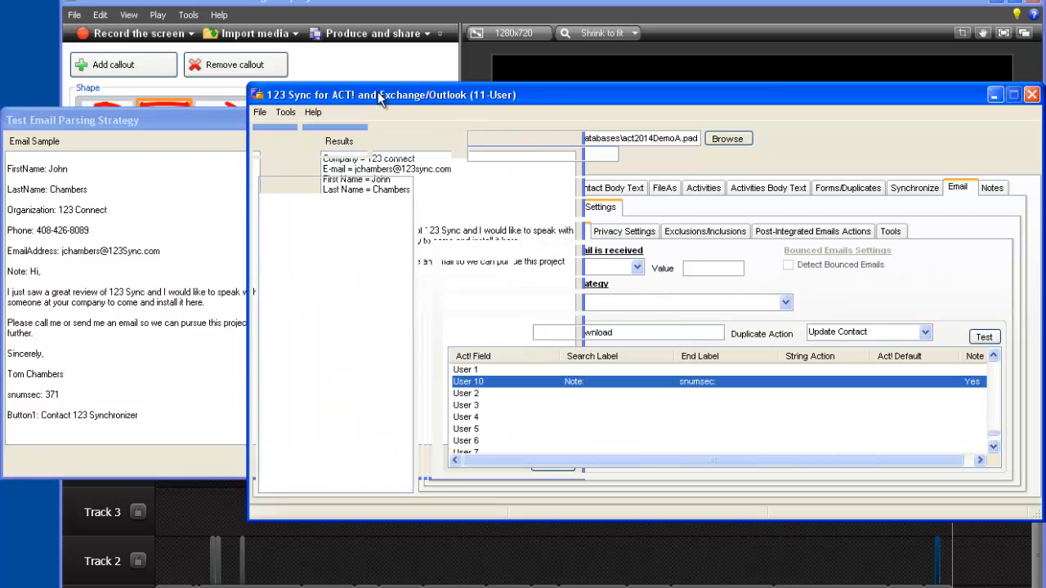
click(224, 119)
click(428, 96)
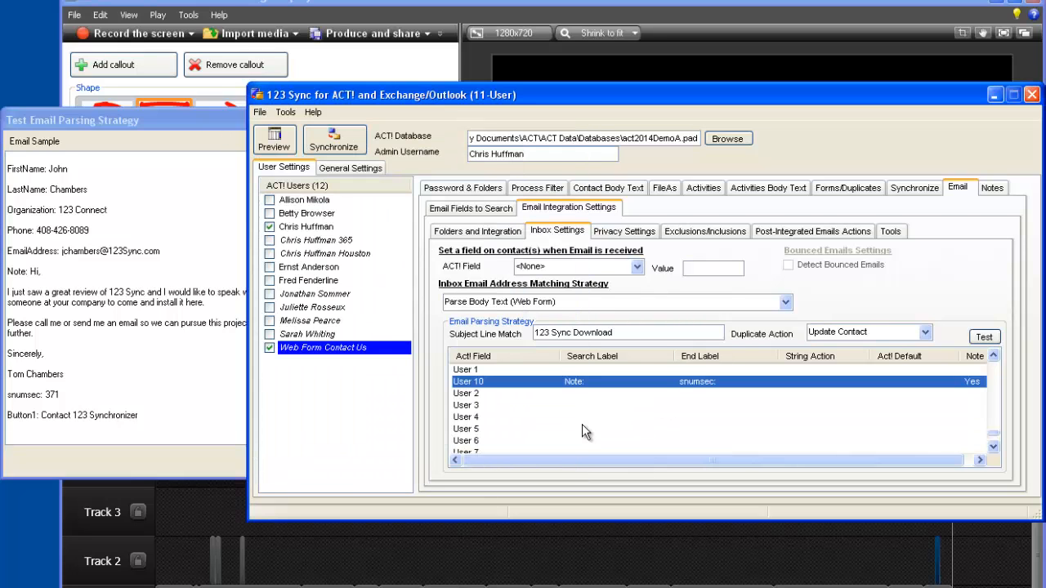
click(176, 120)
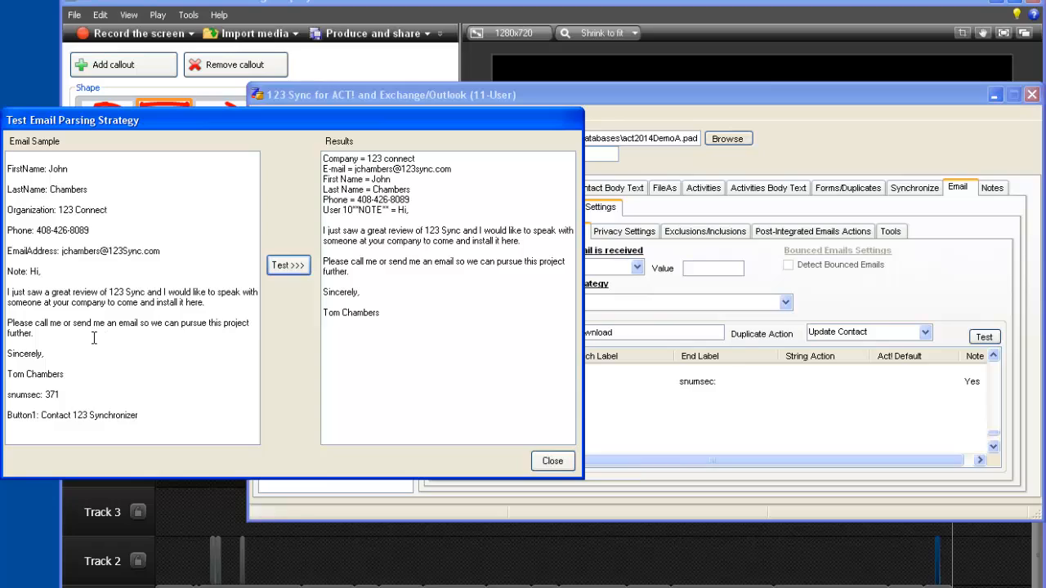
click(783, 105)
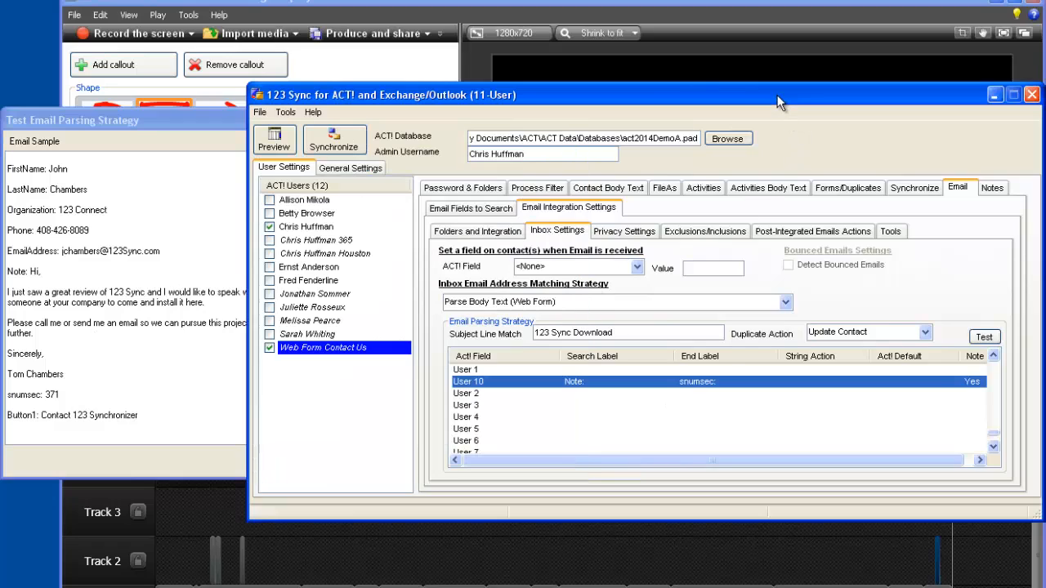
Add the search label 'IDStatus:' to the ID/Status field so it reads to end of line.
drag(996, 433, 991, 395)
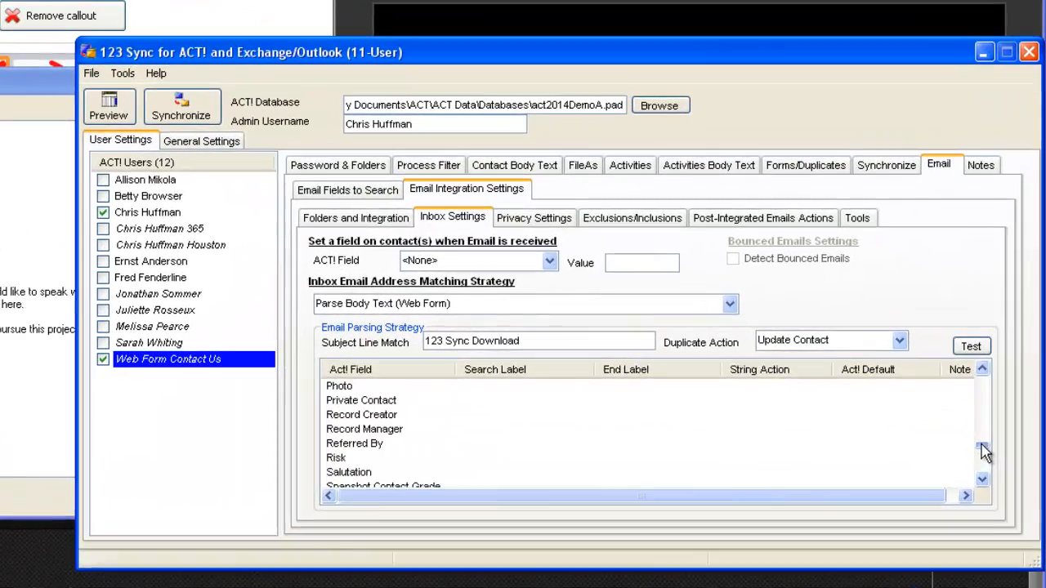
drag(961, 460, 962, 455)
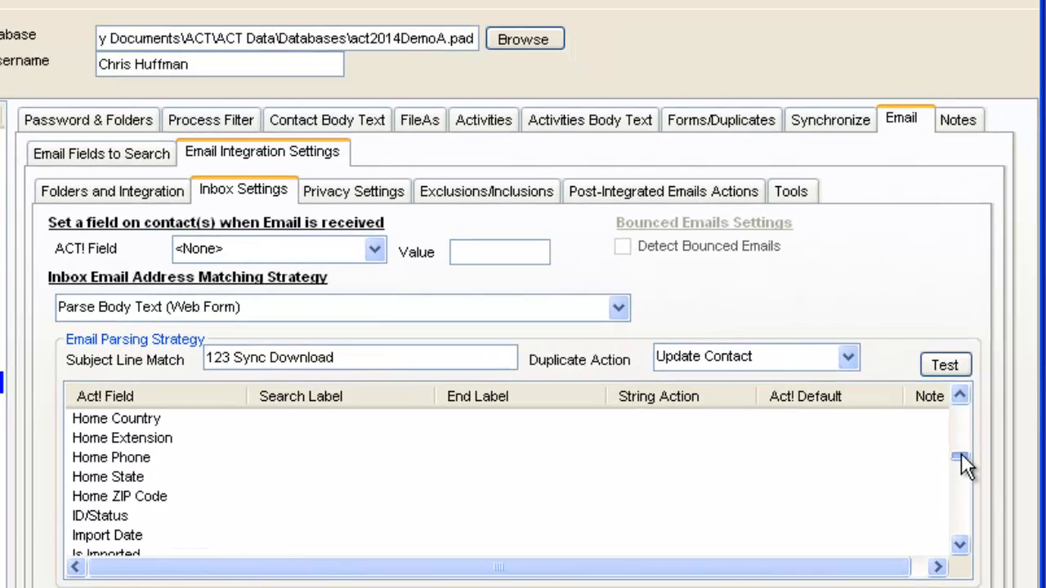
click(157, 521)
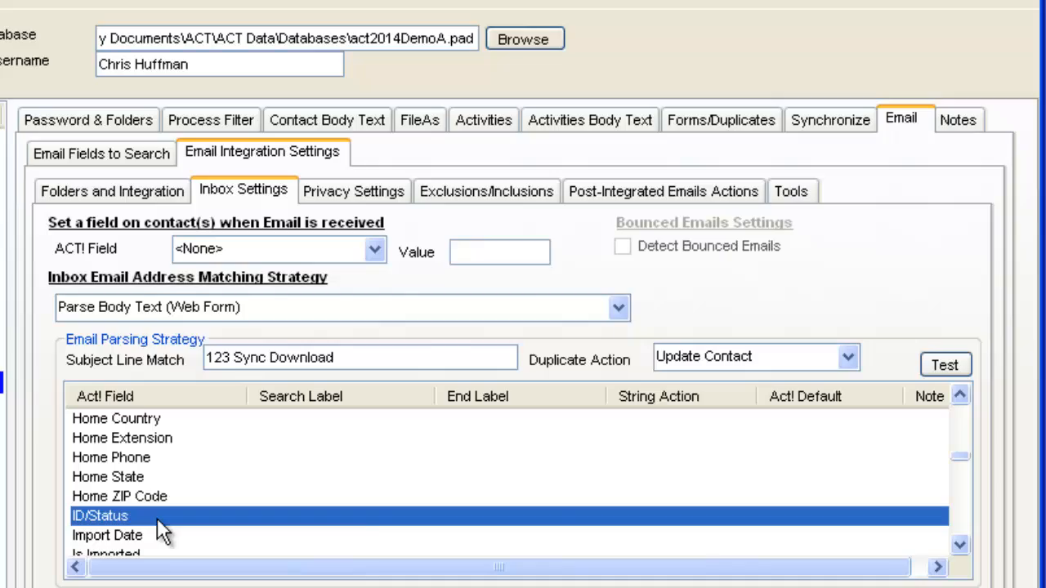
right_click(157, 518)
mouse_move(254, 489)
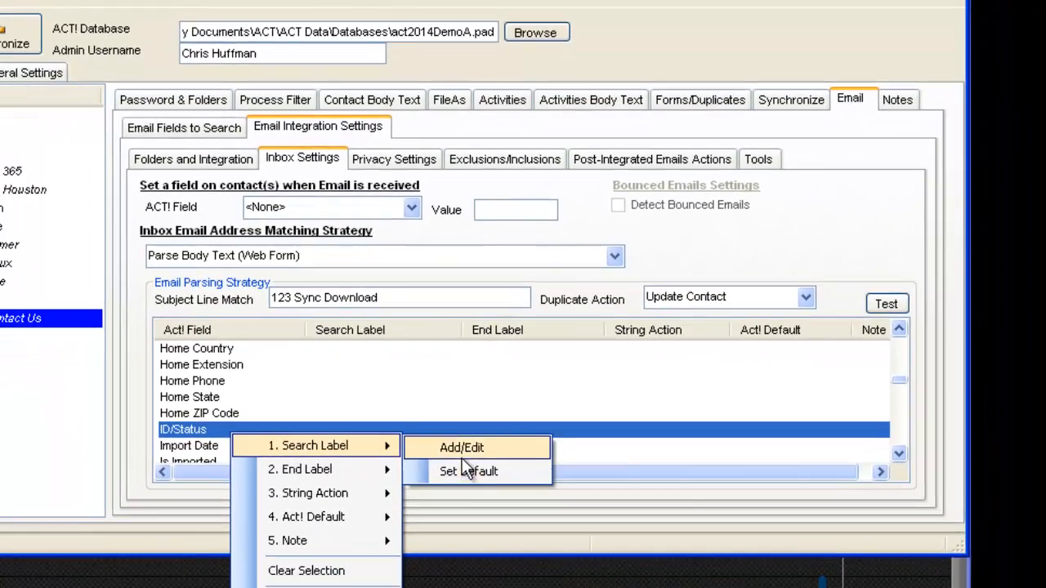
click(445, 490)
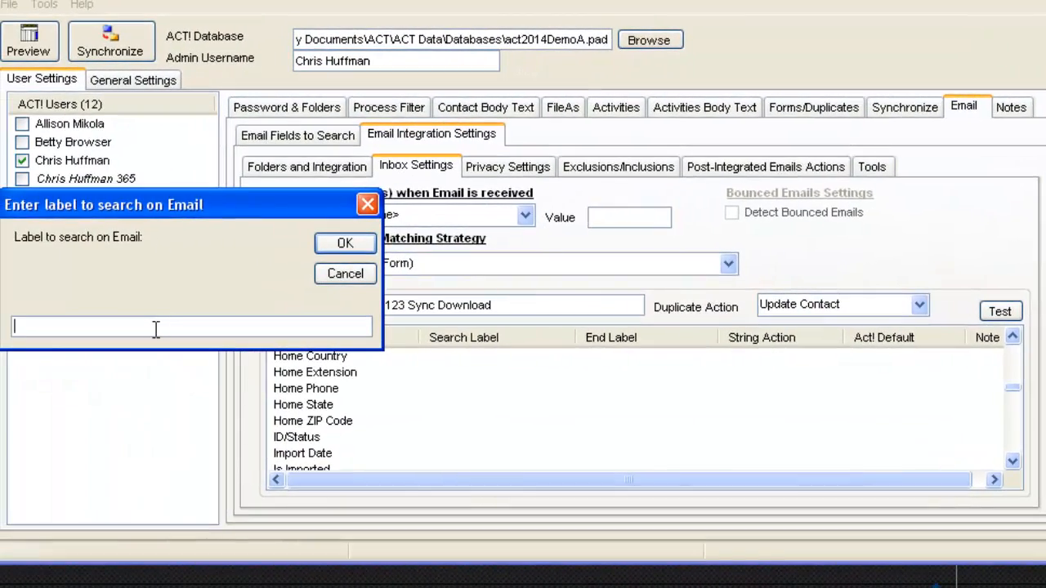
text(I)
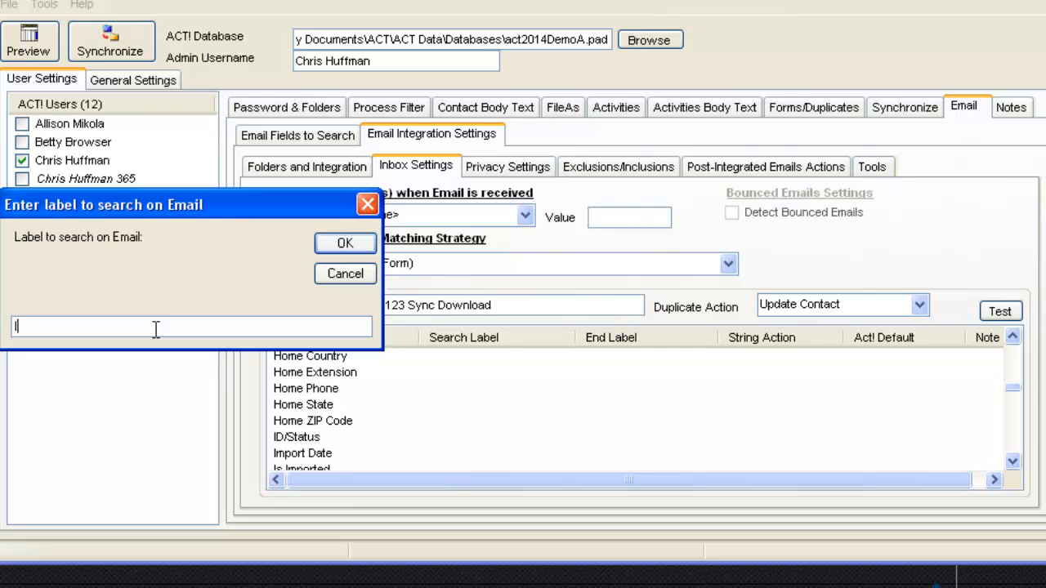
text(DStatus)
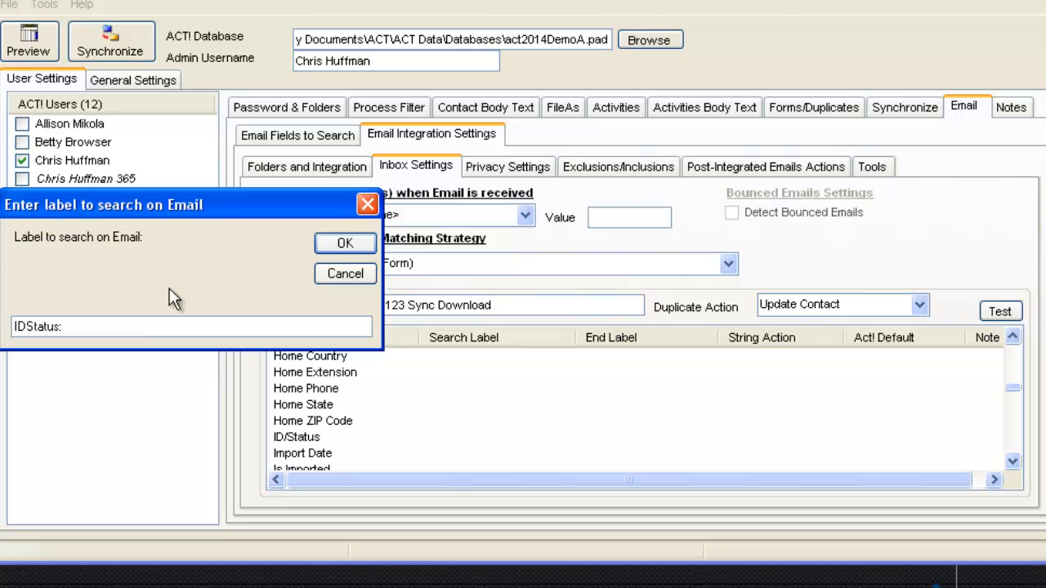
text(:)
click(343, 245)
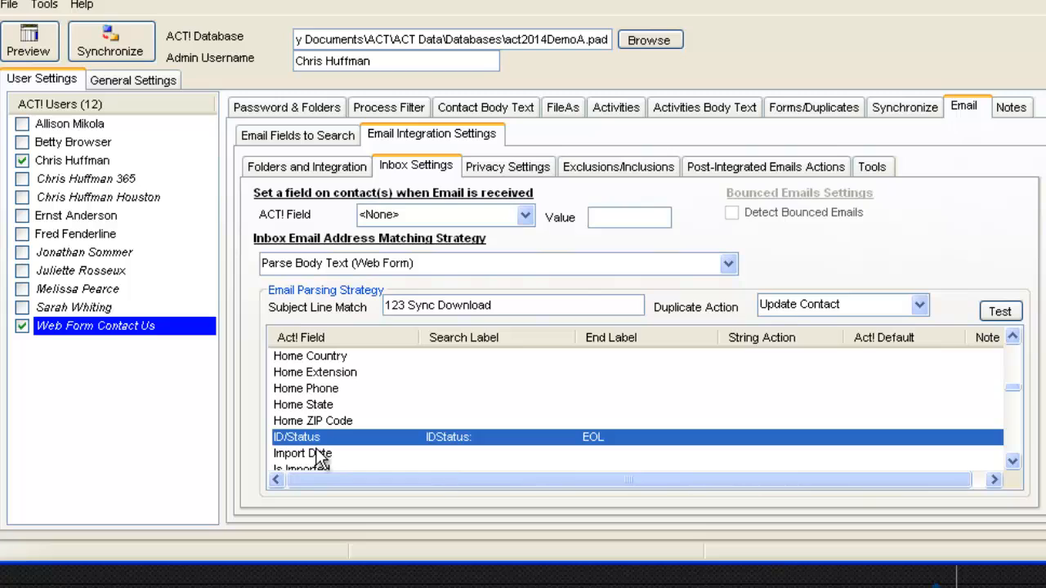
Set the ACT! default value of the ID/Status field to 'Contact Us'.
right_click(881, 443)
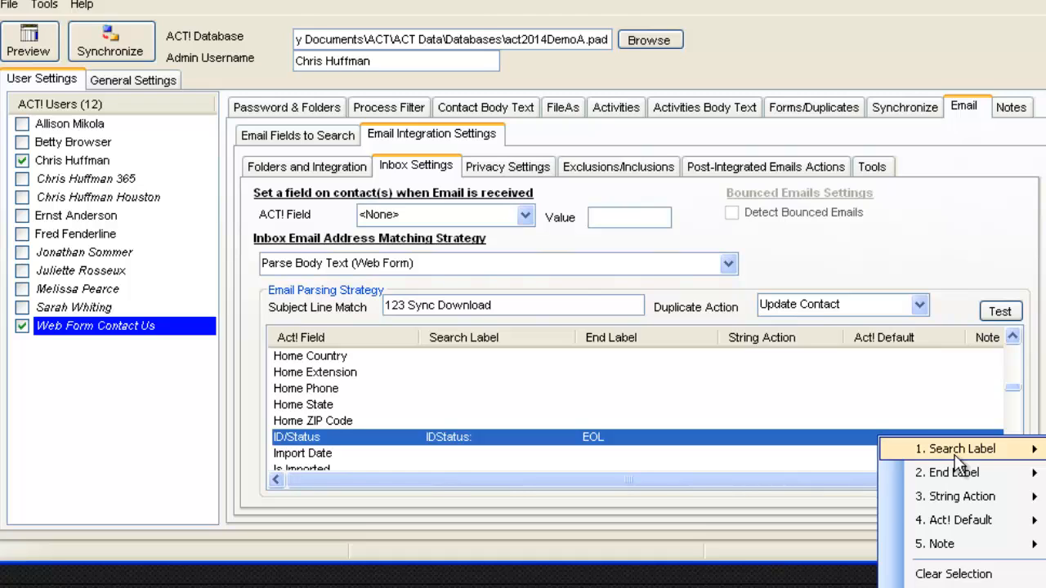
mouse_move(989, 525)
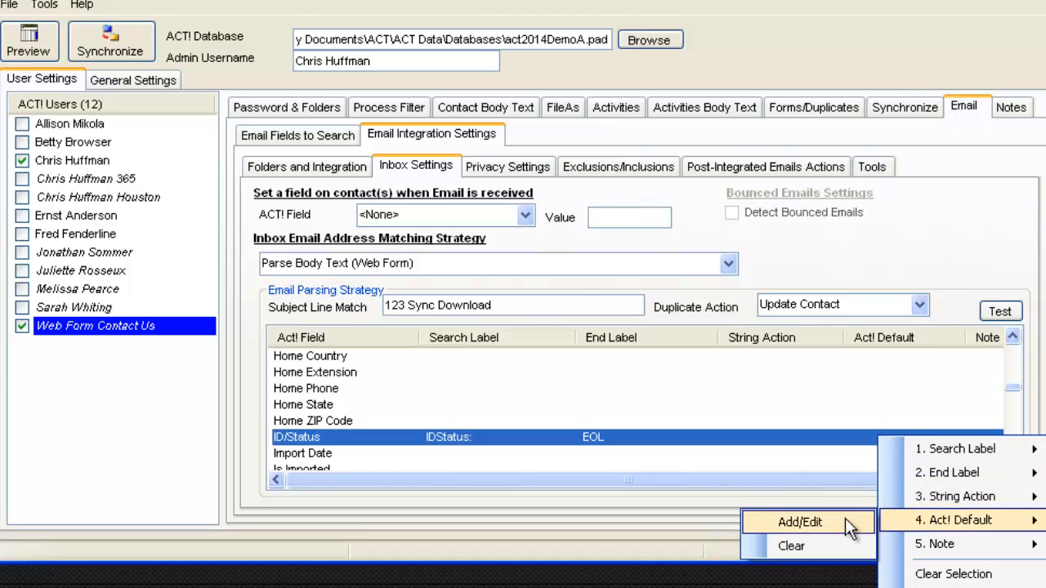
click(812, 520)
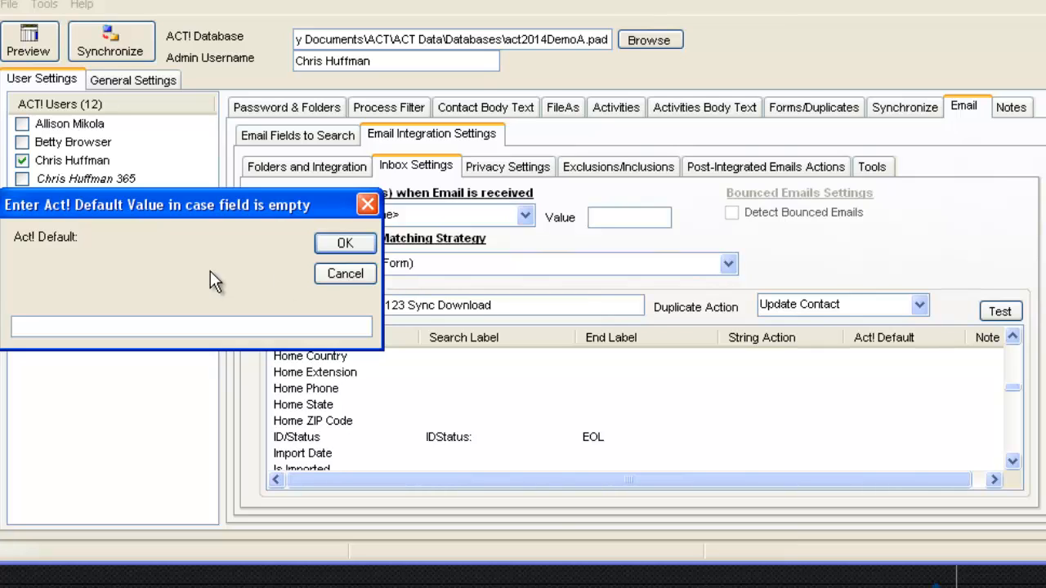
text(Contact Us)
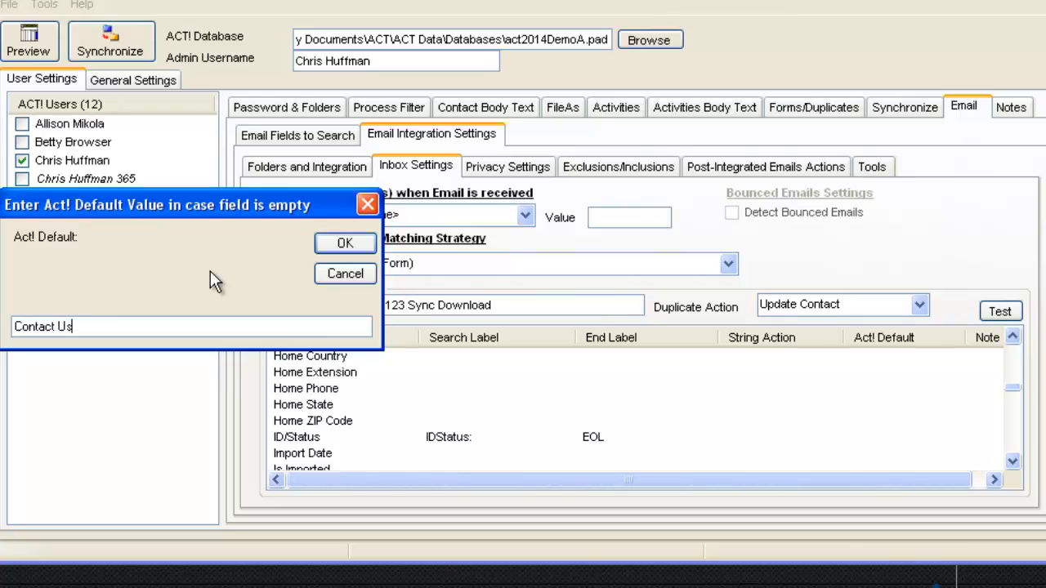
click(345, 242)
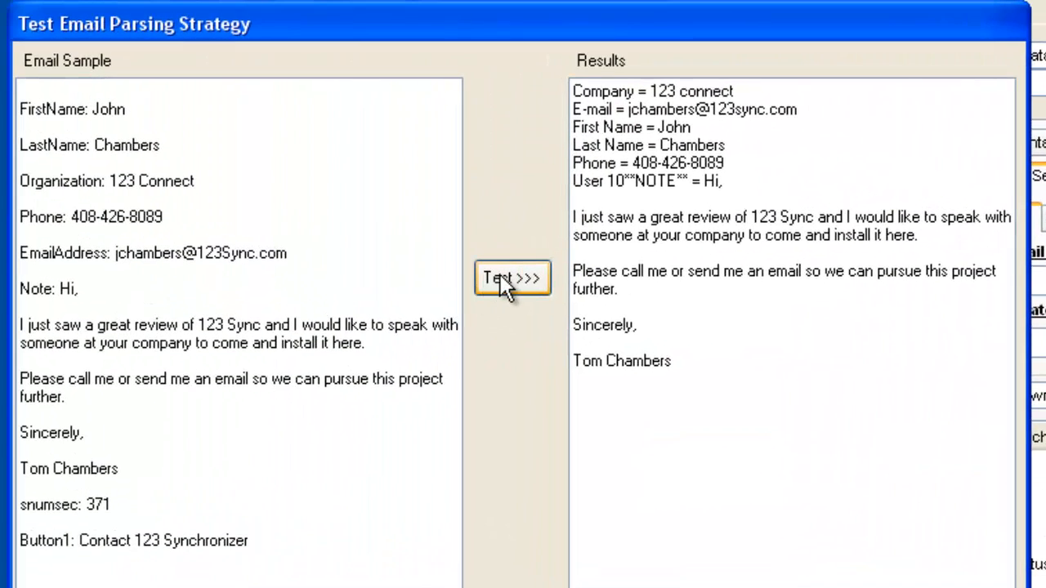
Rerun the parsing test and check the results show ID/Status = Contact Us.
click(506, 282)
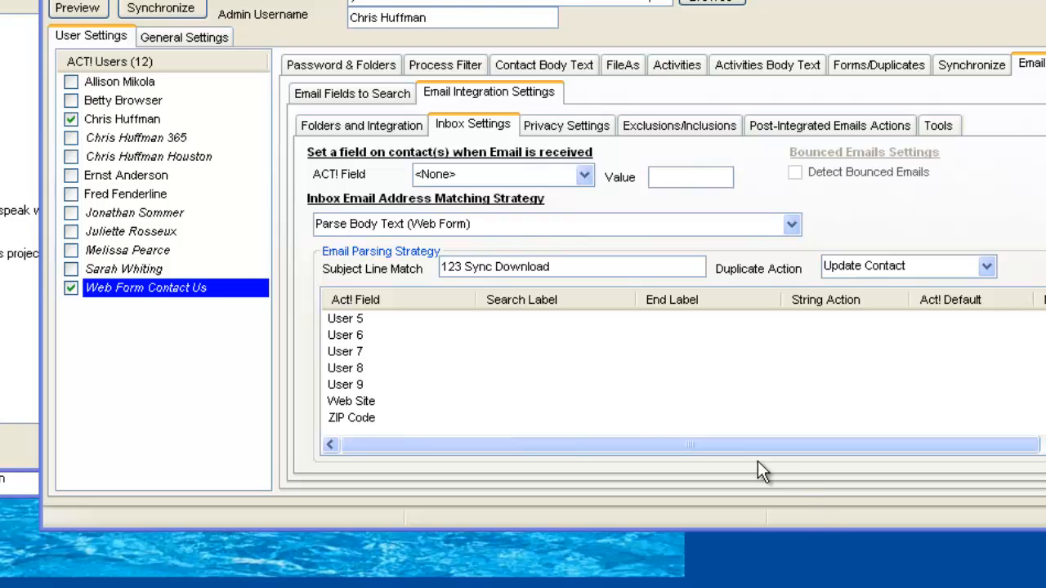
Export all parsing fields to a file named ACTFomr1ExportFields.
click(563, 340)
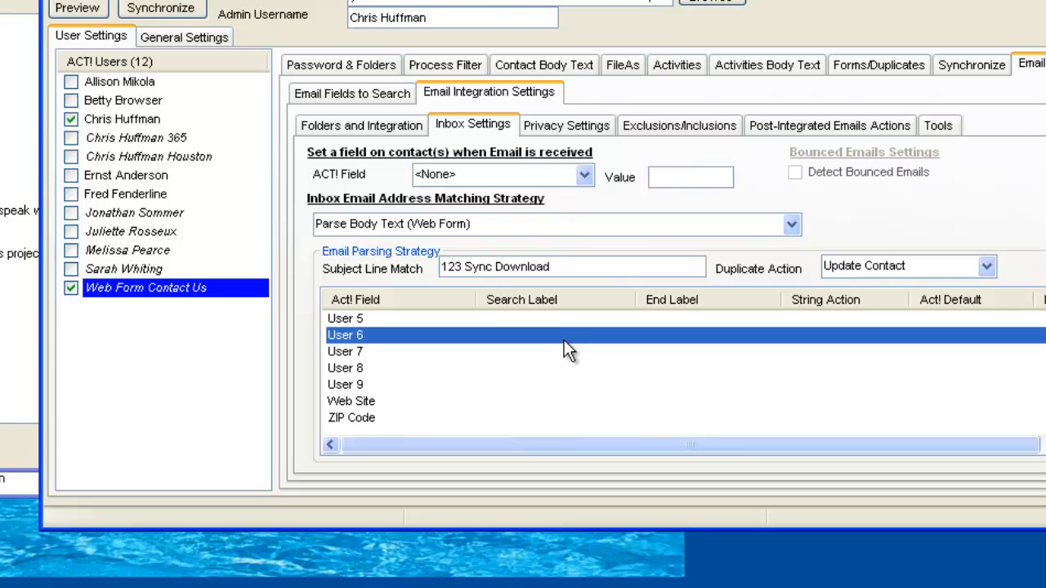
right_click(564, 341)
mouse_move(630, 514)
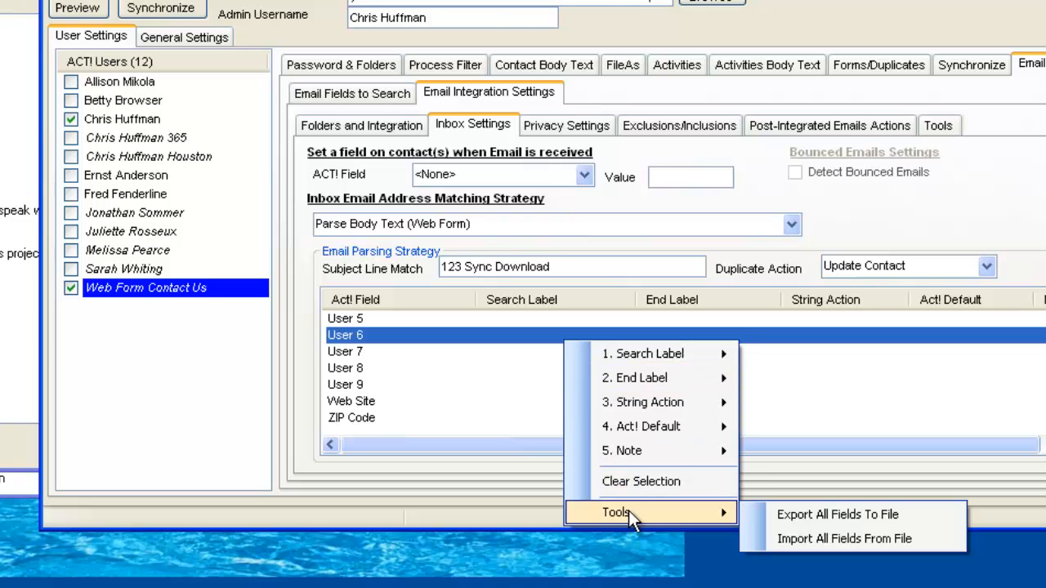
click(869, 512)
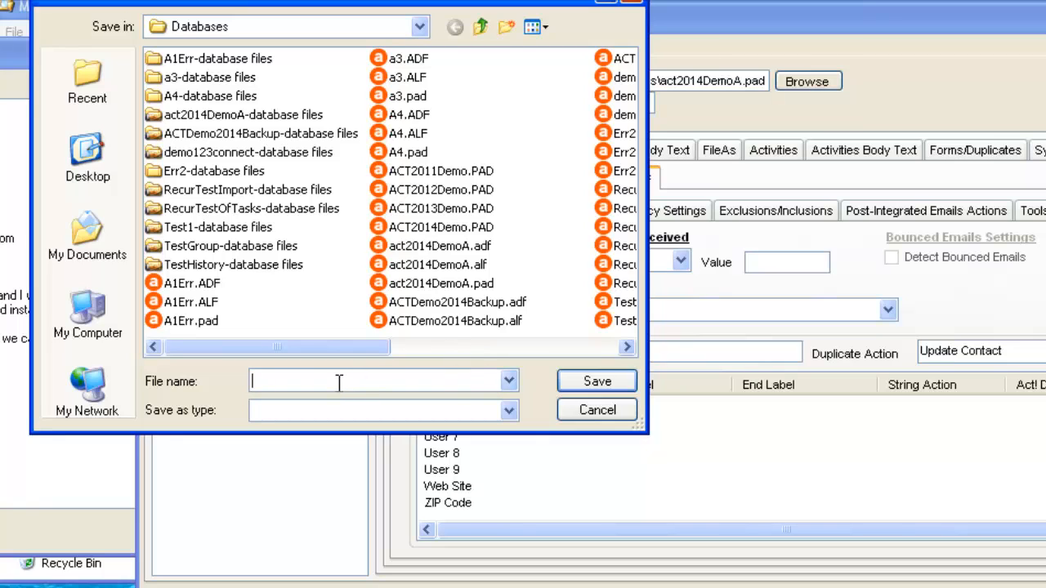
text(A)
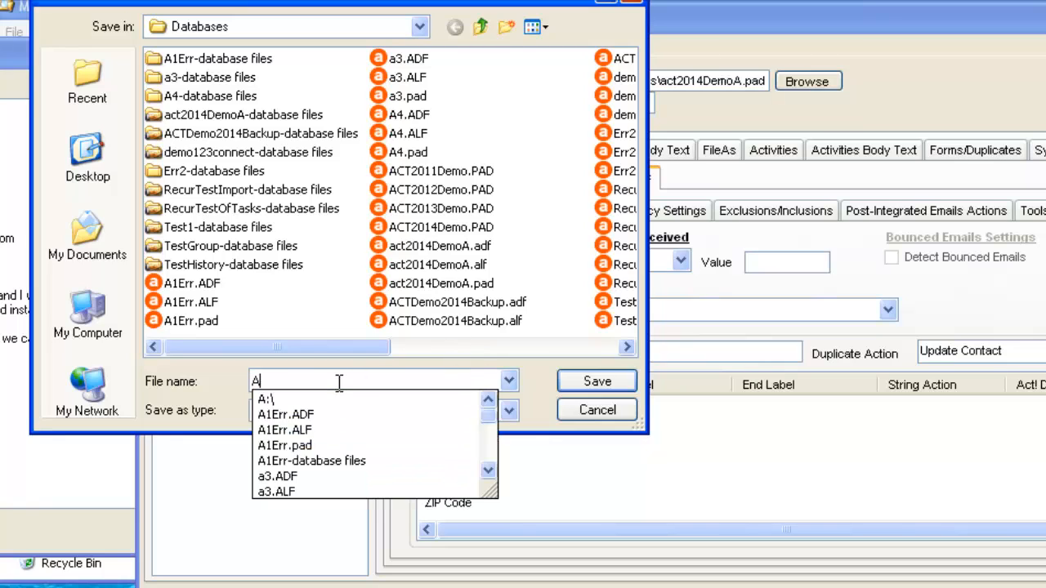
text(CTFomr1)
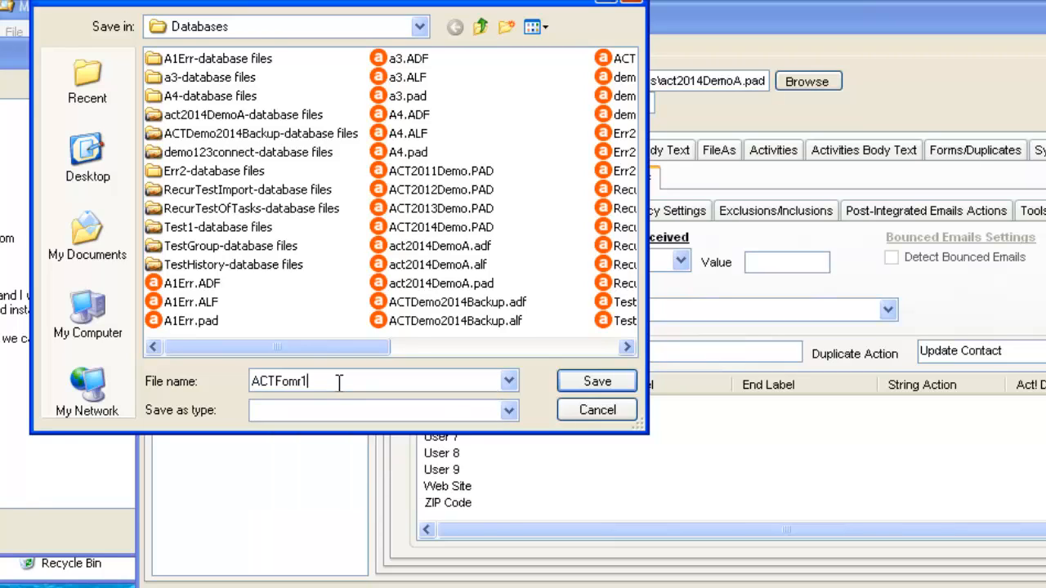
text(ExportFields)
click(574, 377)
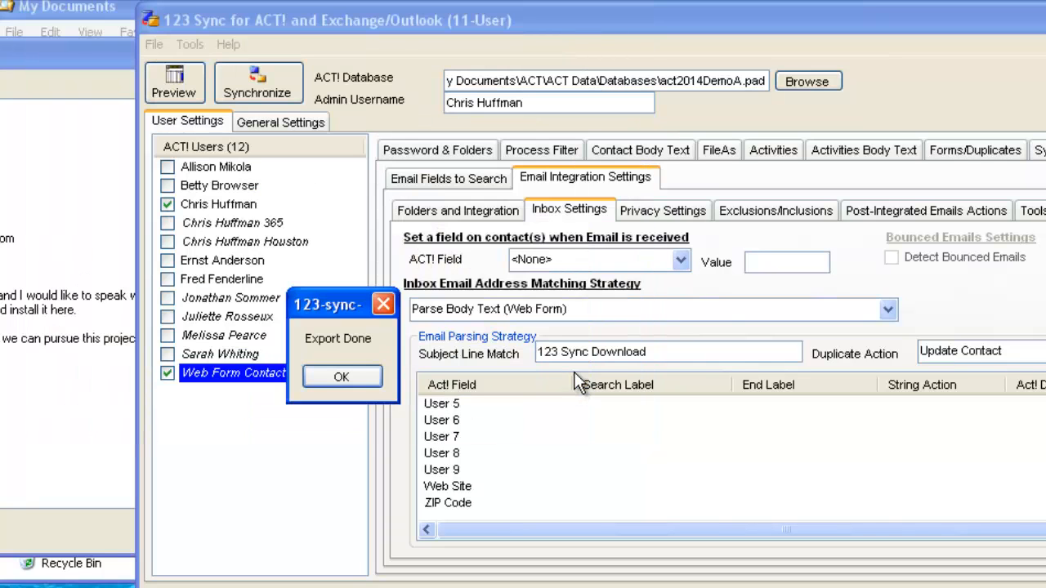
Dismiss Export Done, then select ACTFomr1ExportFields.txt for import and cancel without loading it.
click(333, 376)
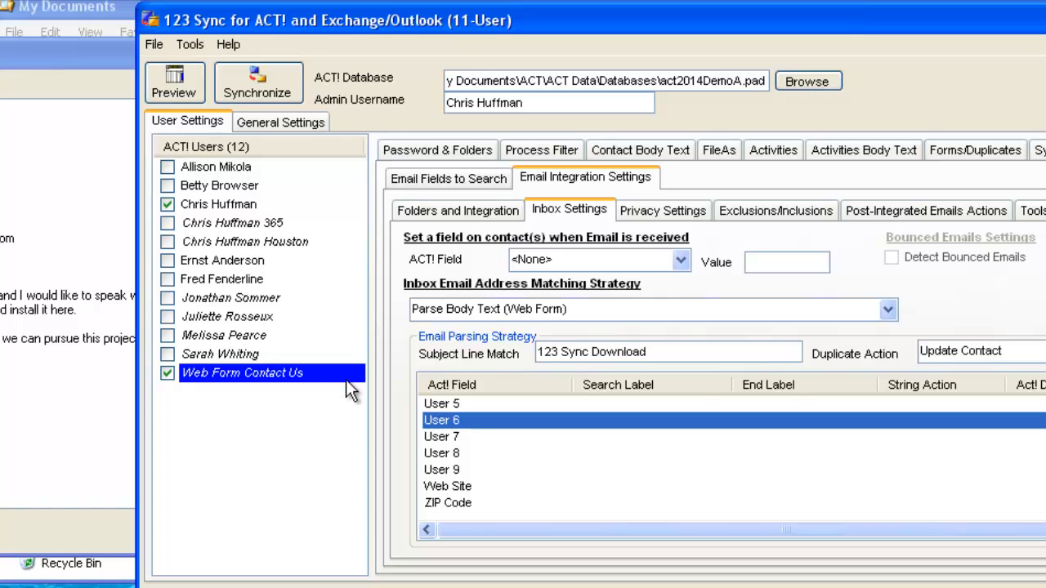
right_click(996, 455)
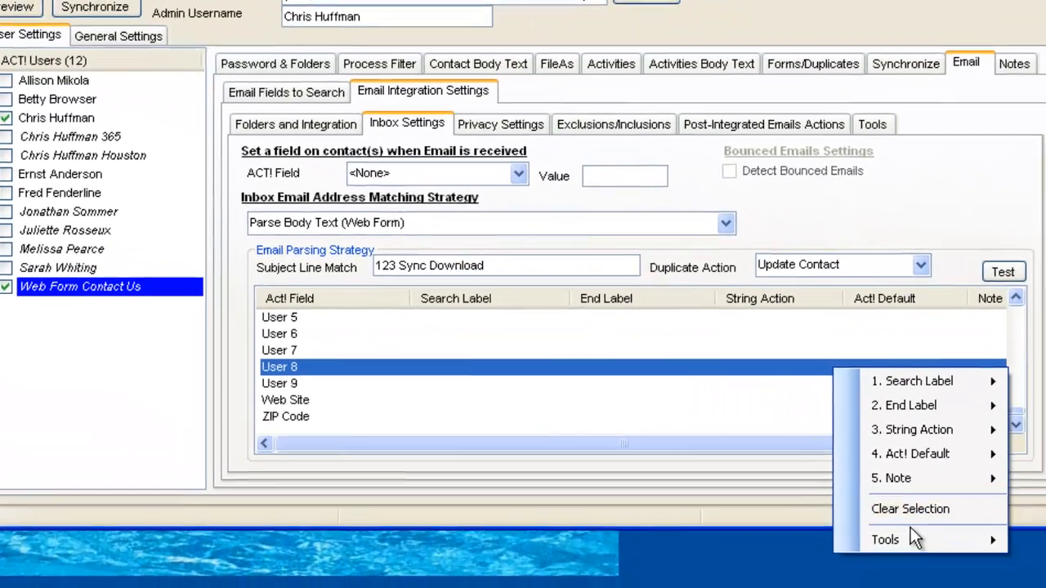
mouse_move(916, 538)
click(760, 564)
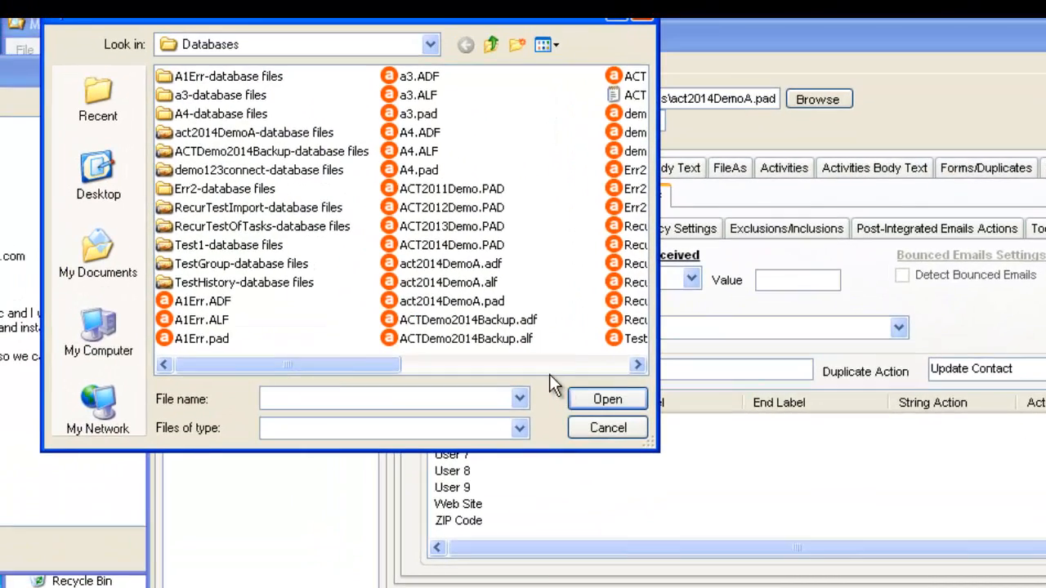
click(369, 263)
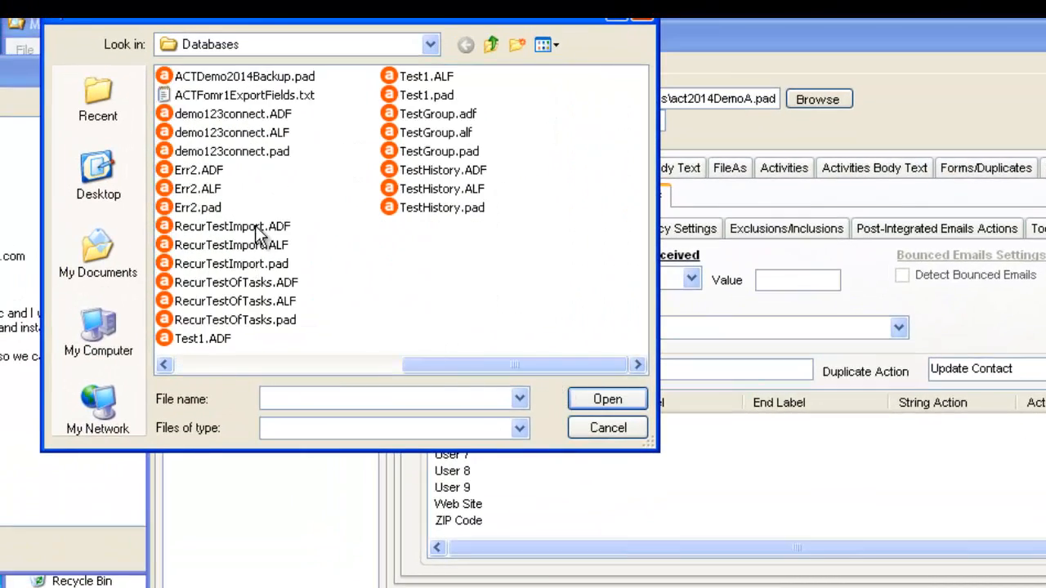
click(235, 96)
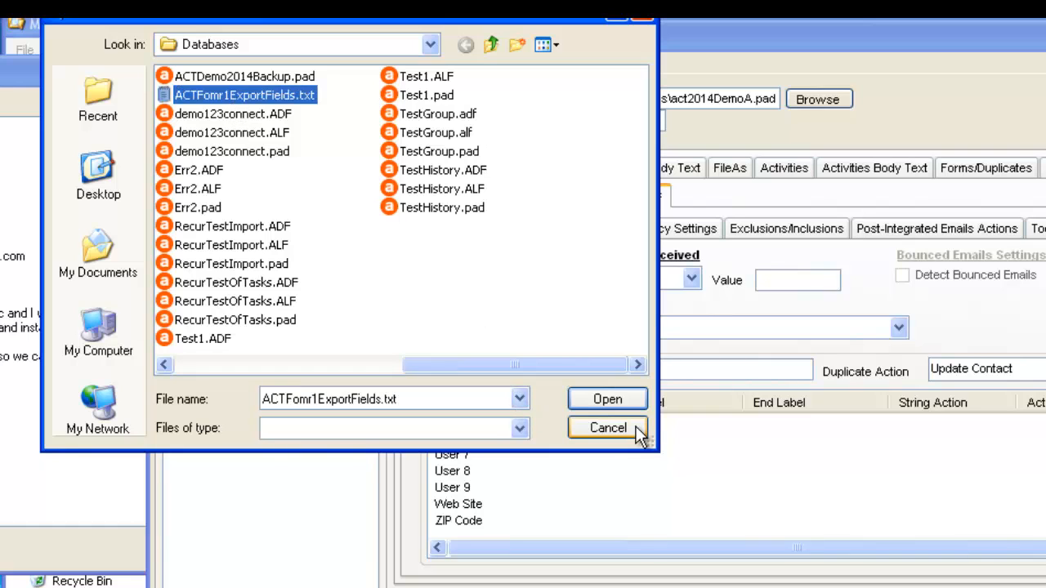
click(608, 428)
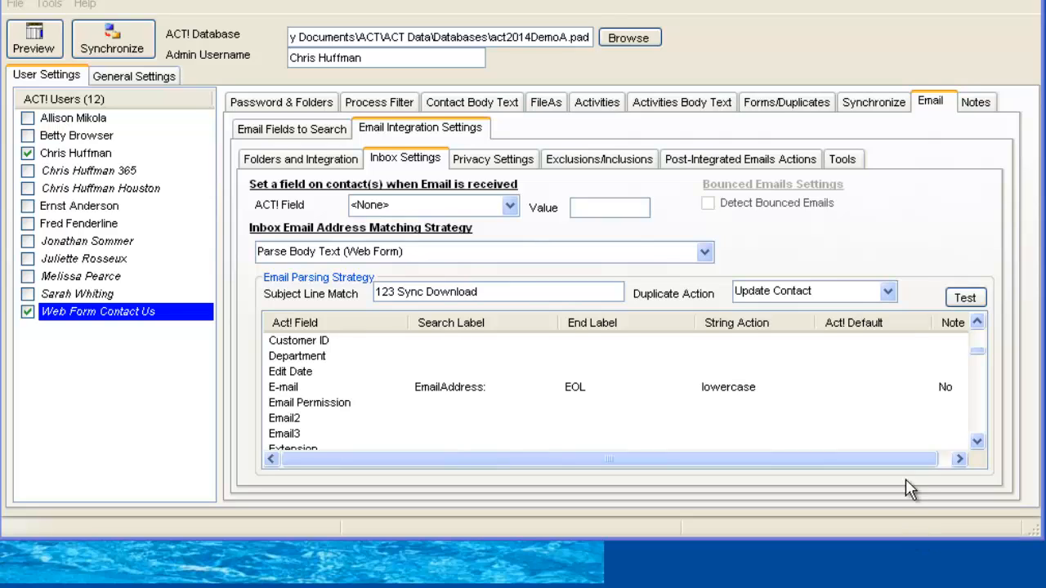
Set the ACT! field User 9 with the value 'New Form' for received contacts.
click(511, 206)
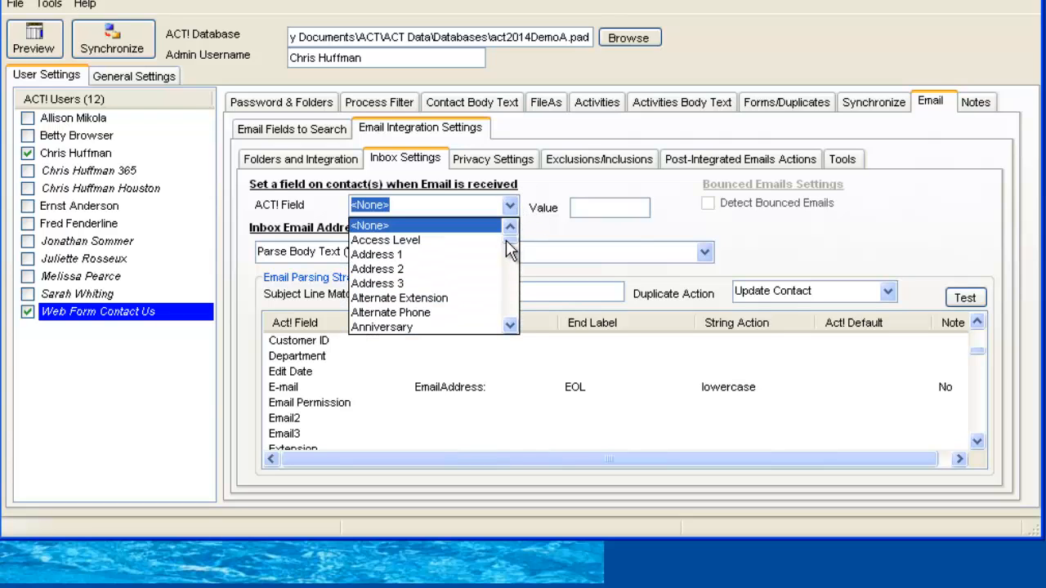
drag(509, 249, 510, 325)
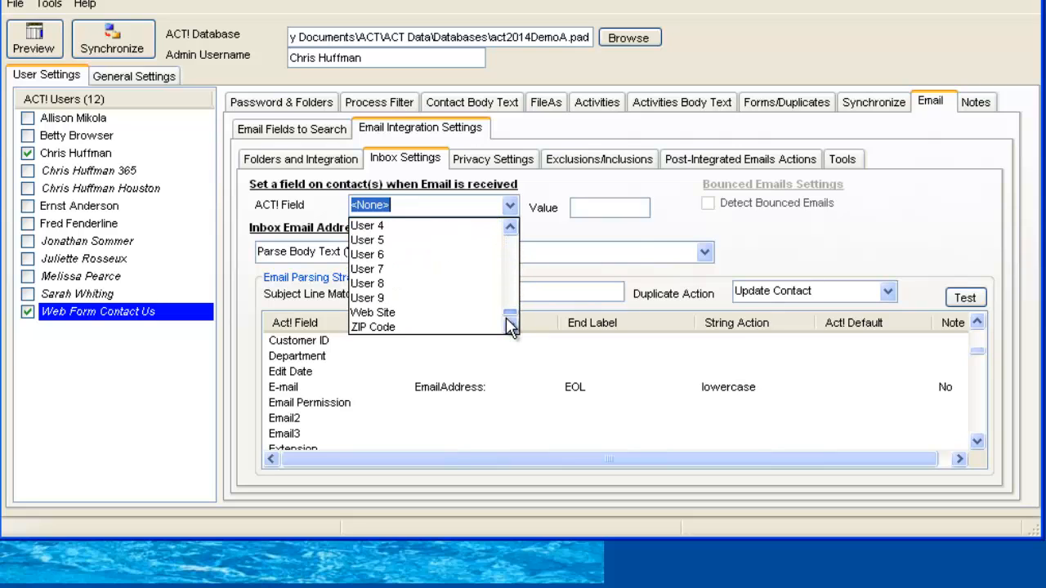
click(359, 299)
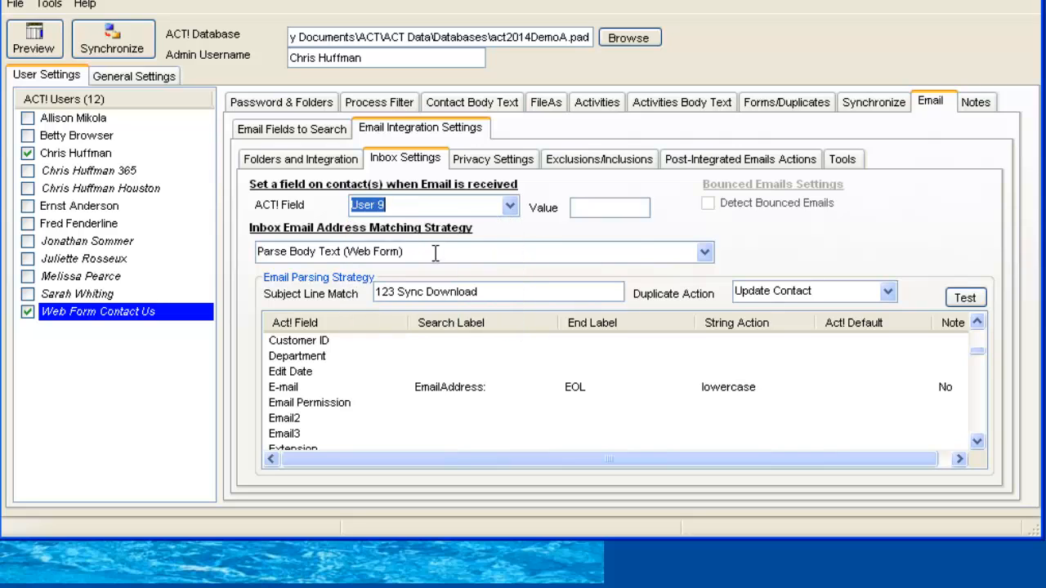
click(588, 205)
text(New FOrm)
key(BackSpace)
key(BackSpace)
key(BackSpace)
text(orm)
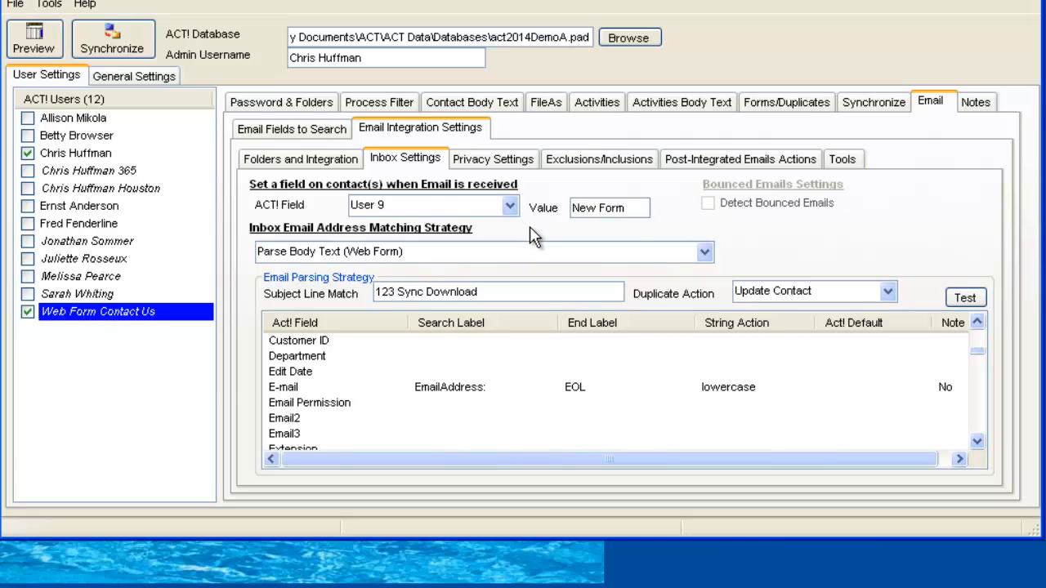
Set integrated inbox emails to move into the Outlook Data File's Inbox Master folder.
click(783, 163)
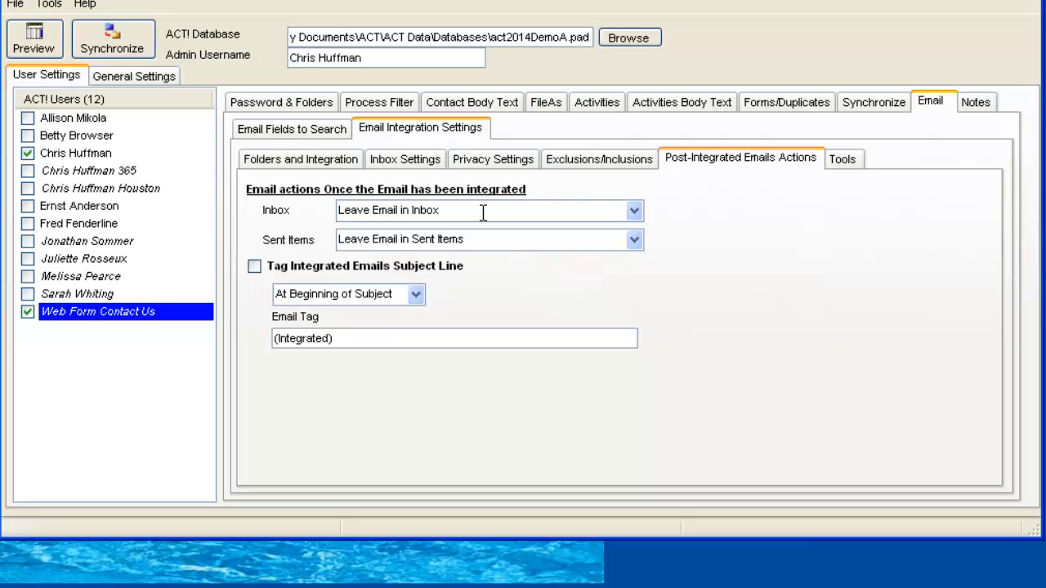
click(642, 211)
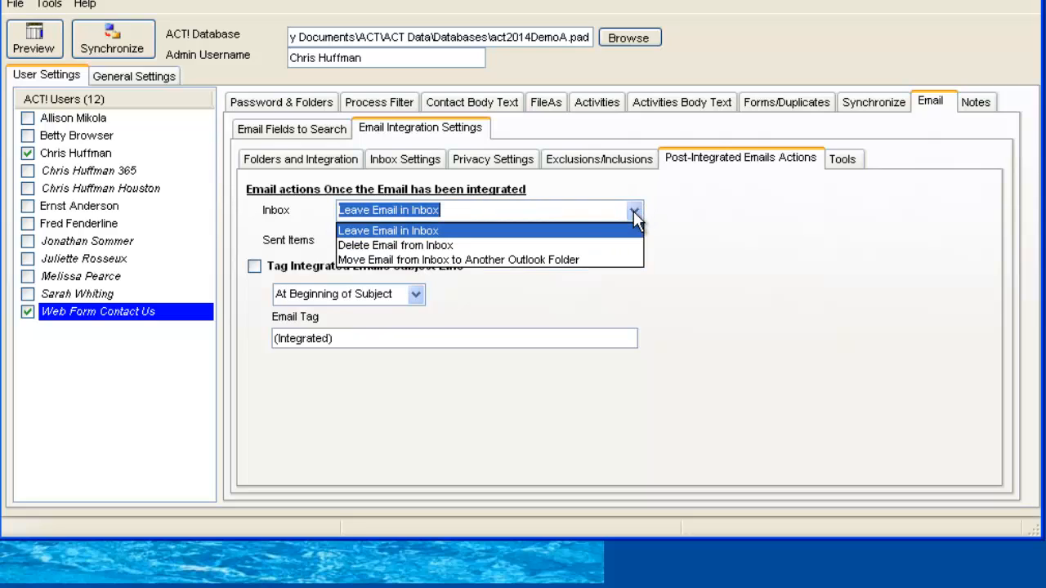
click(534, 244)
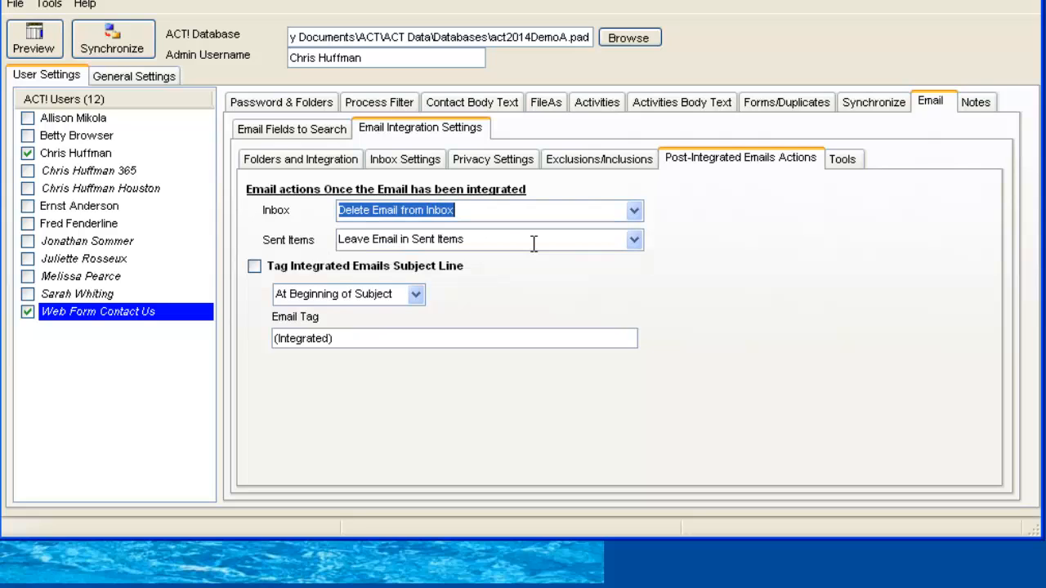
click(633, 214)
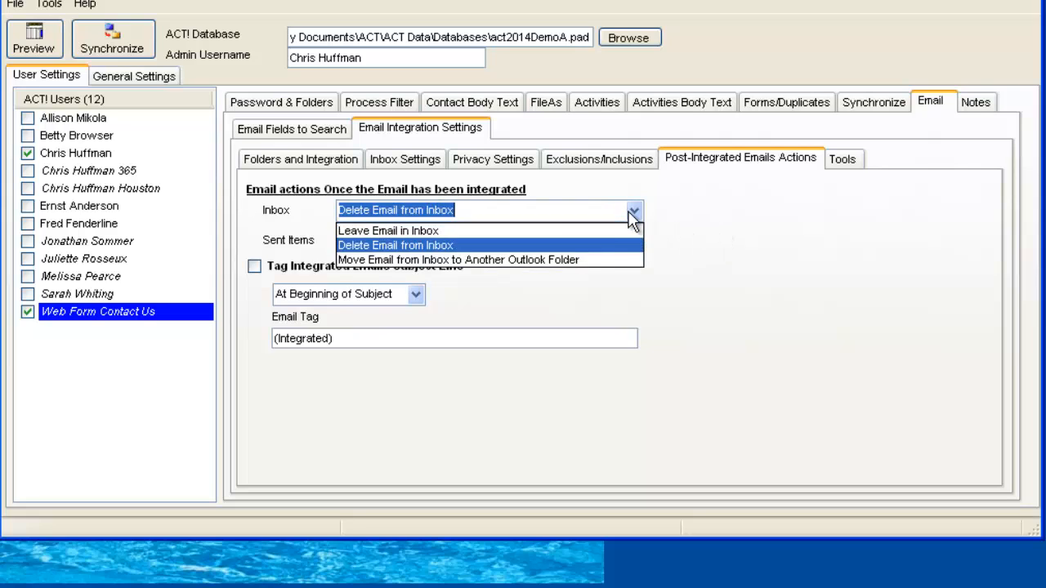
click(577, 260)
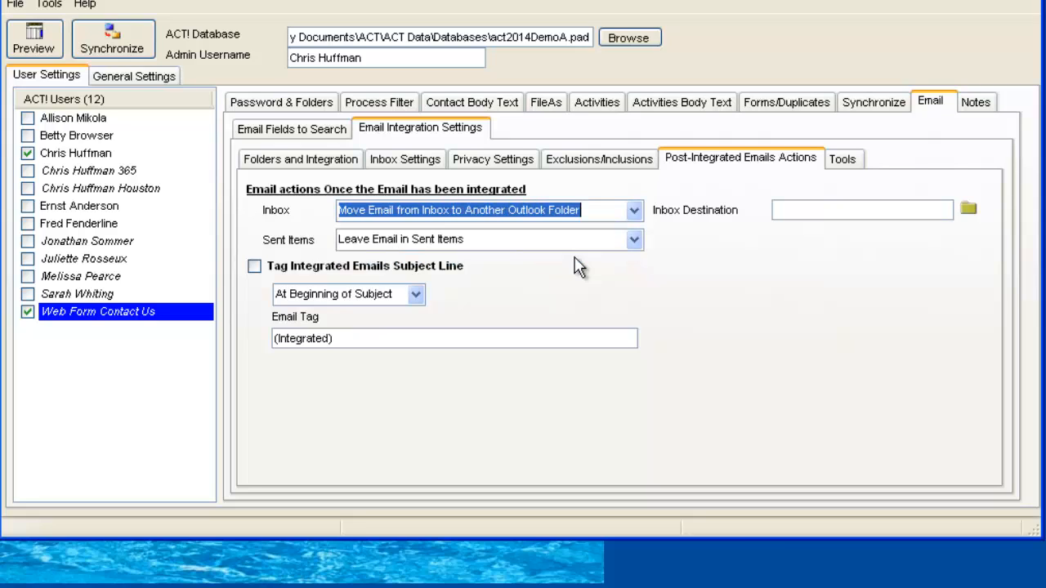
click(971, 211)
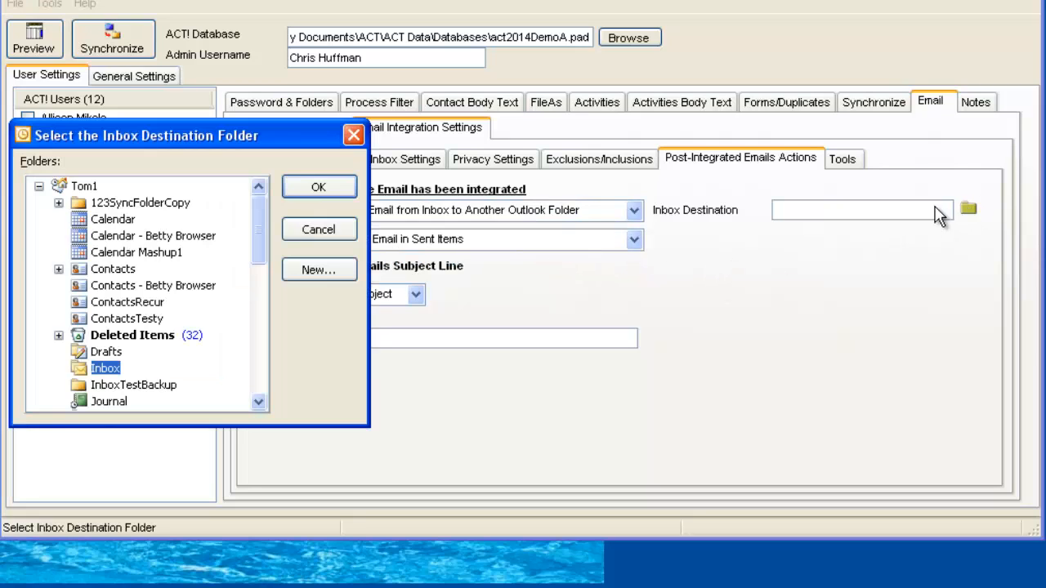
drag(255, 229, 260, 374)
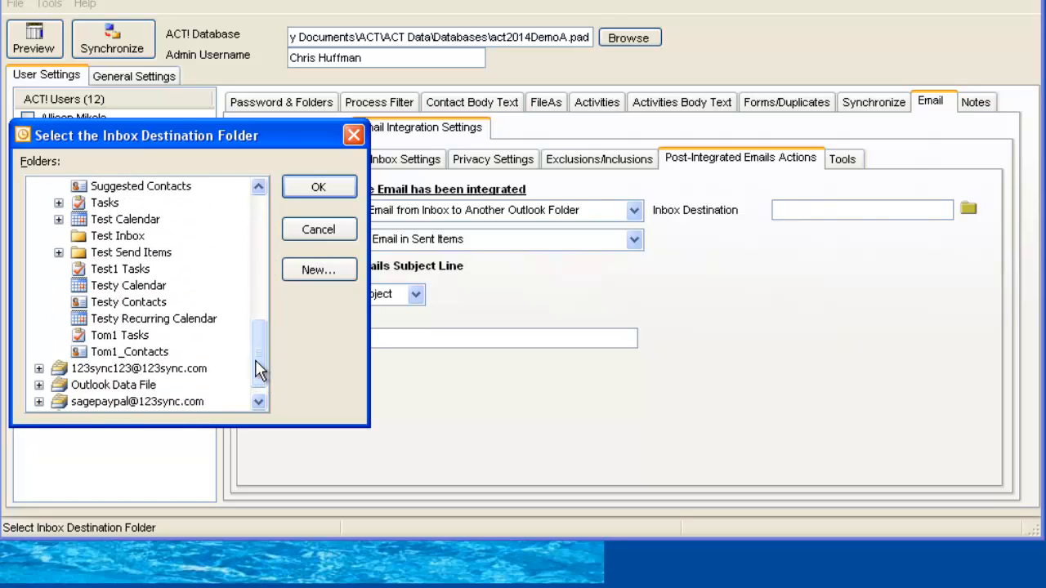
click(38, 385)
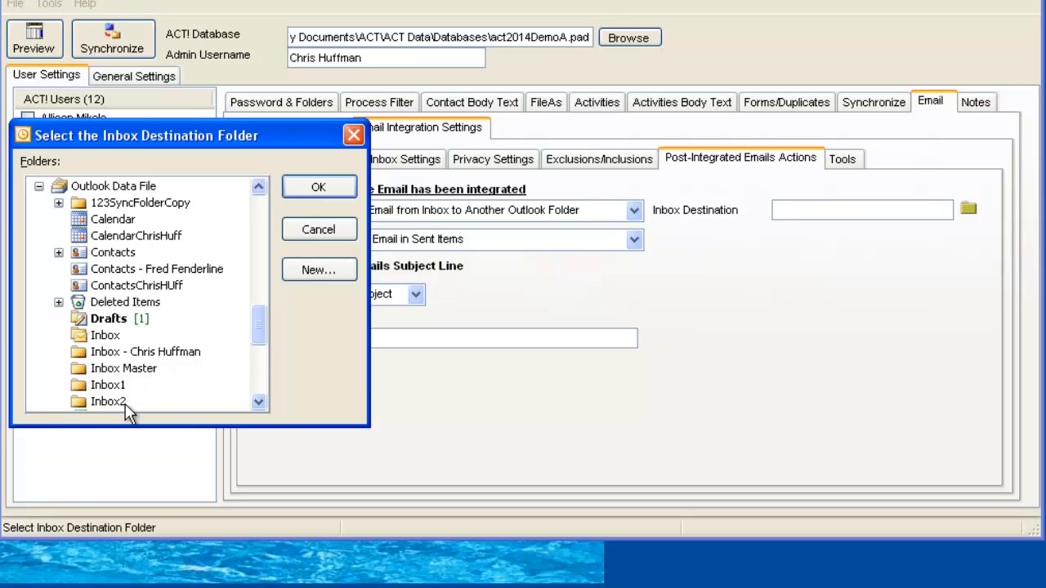
click(124, 370)
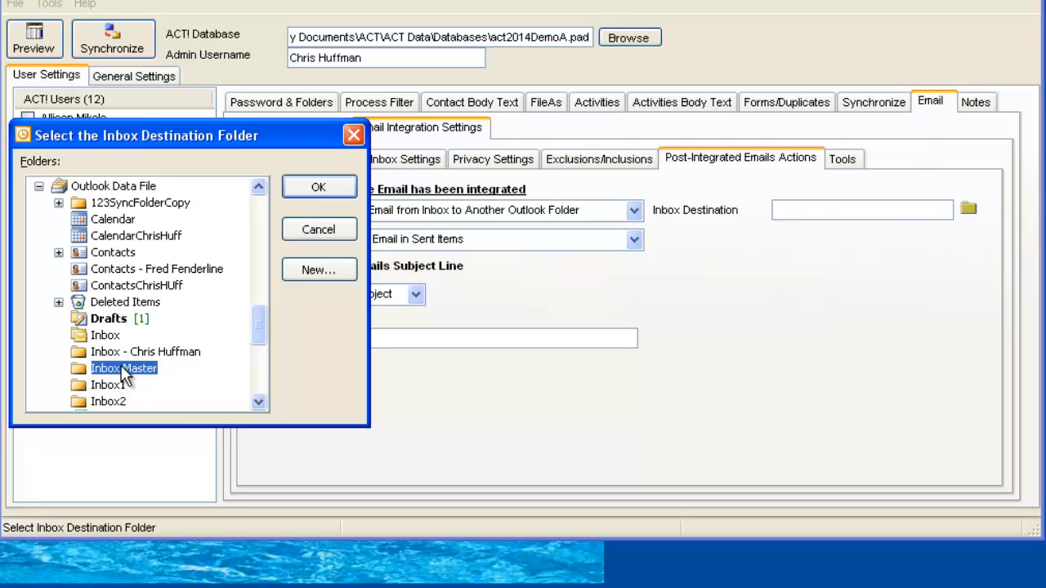
click(319, 189)
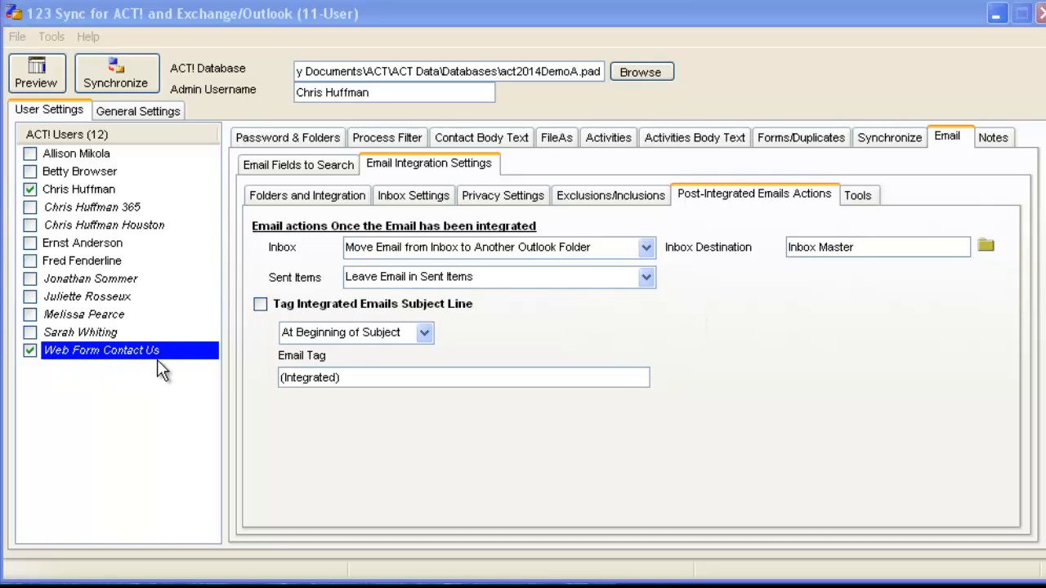
Choose Use Another User as Record Manager and select the ACT! user to manage records.
click(309, 200)
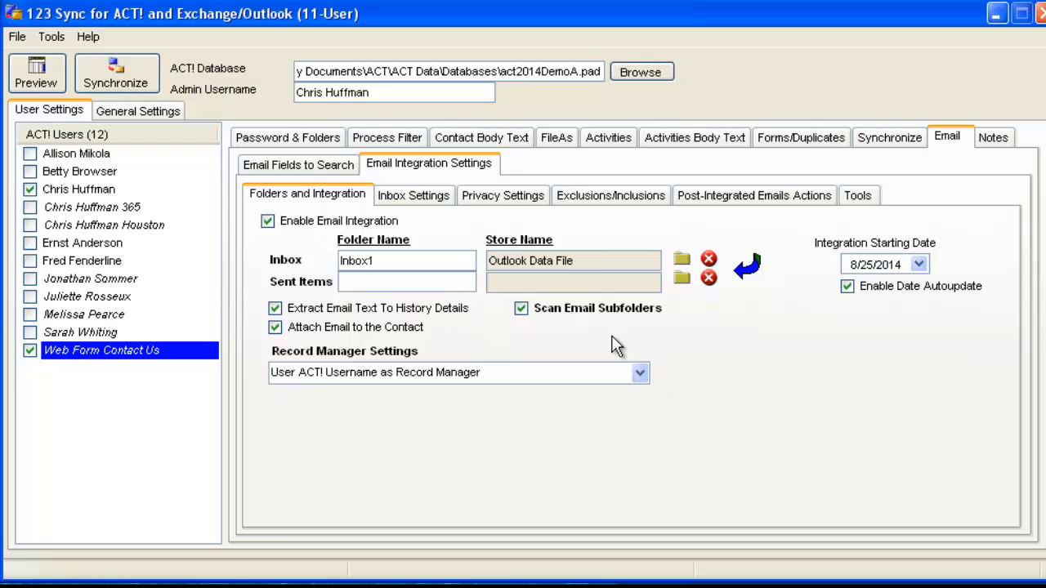
click(641, 372)
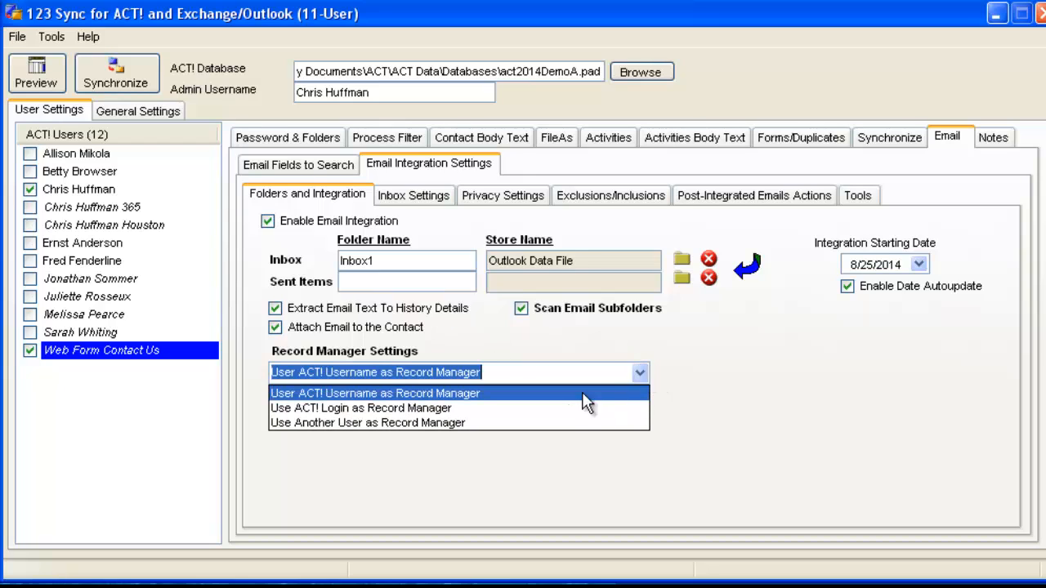
click(563, 423)
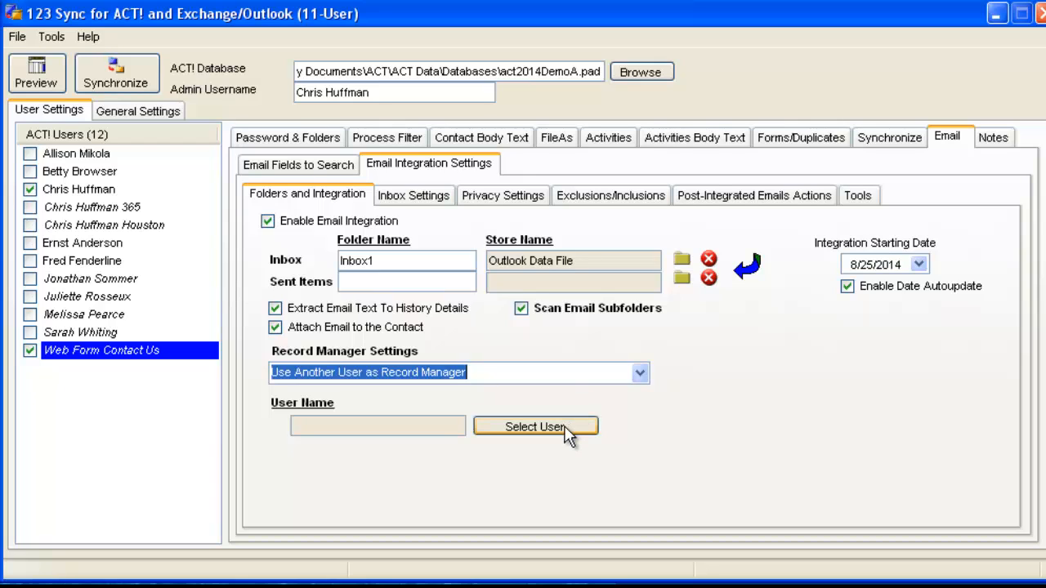
click(509, 428)
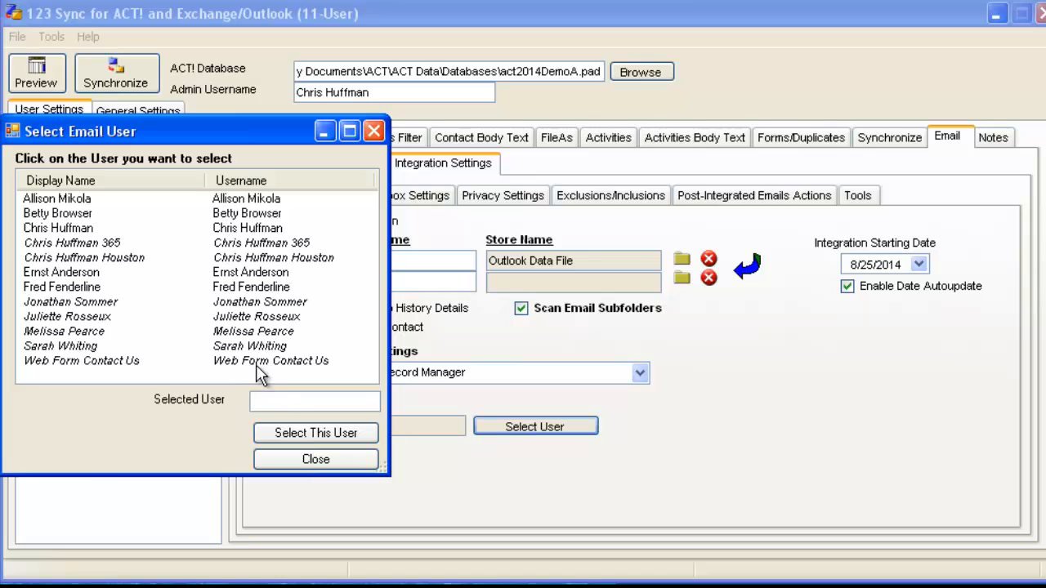
click(81, 286)
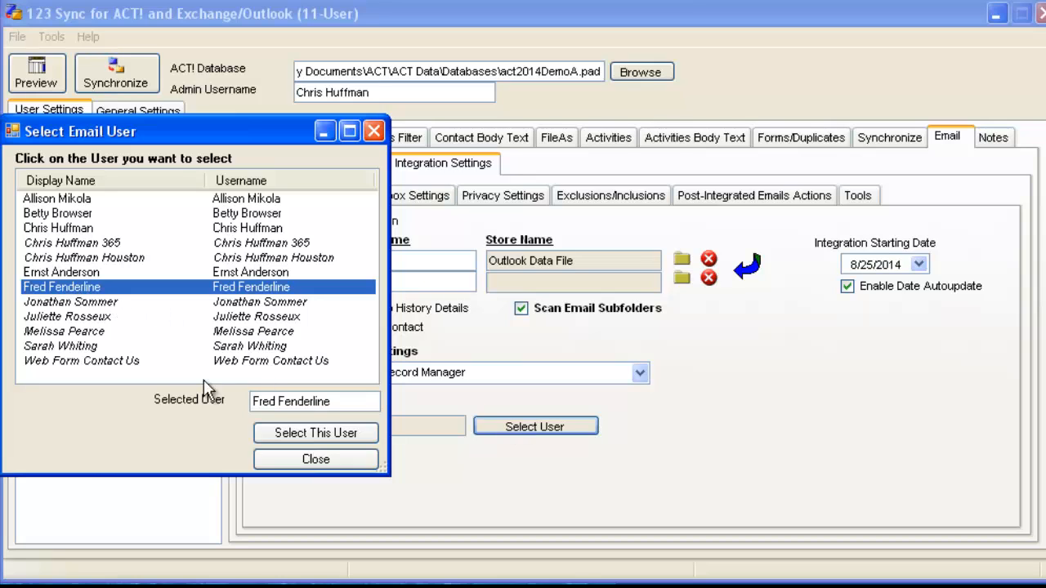
click(307, 434)
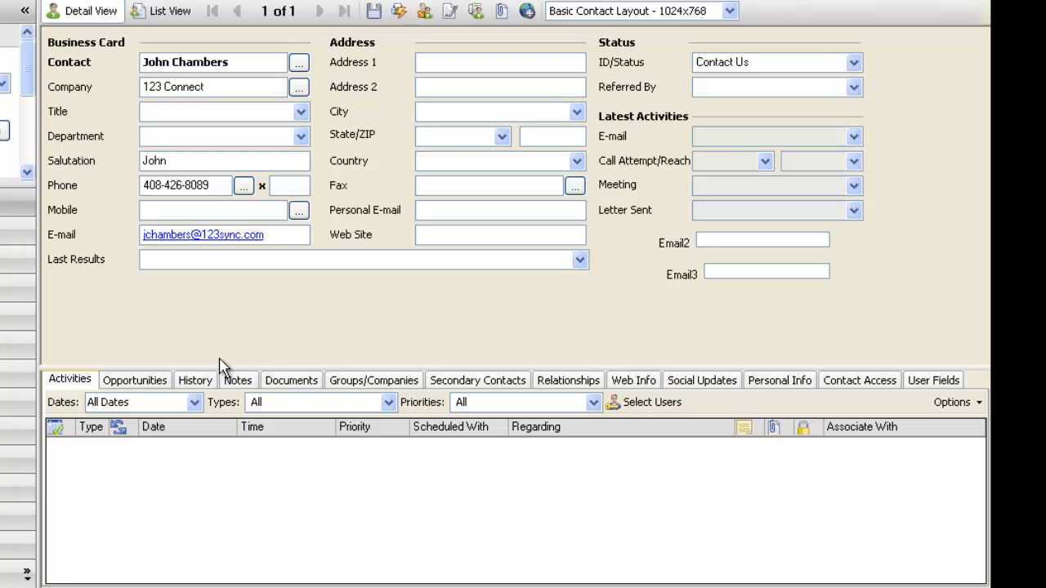
Check the contact's Record Manager, then preview the auto-attached 123 Sync Download email in History.
click(859, 384)
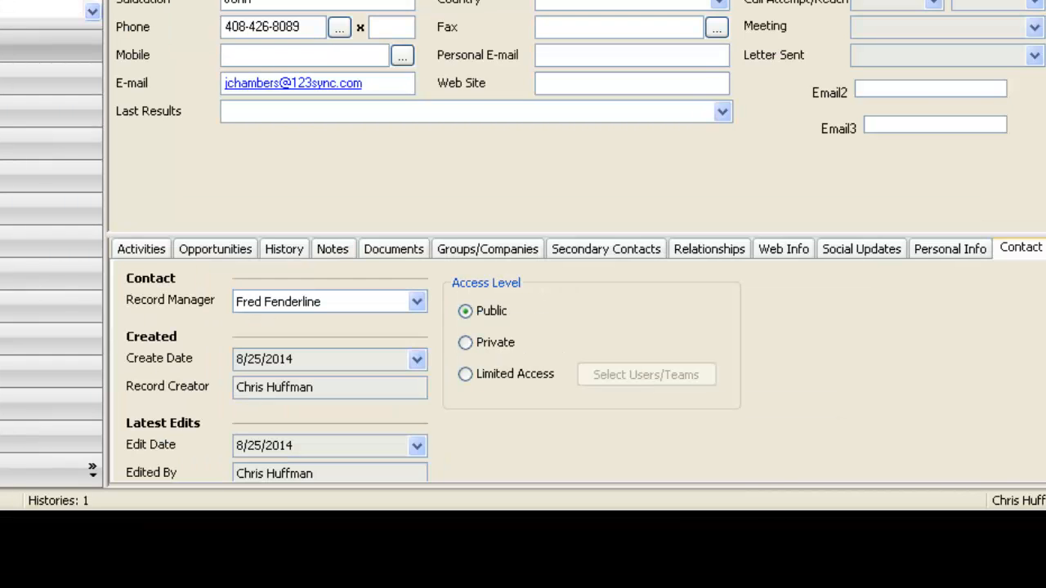
click(291, 248)
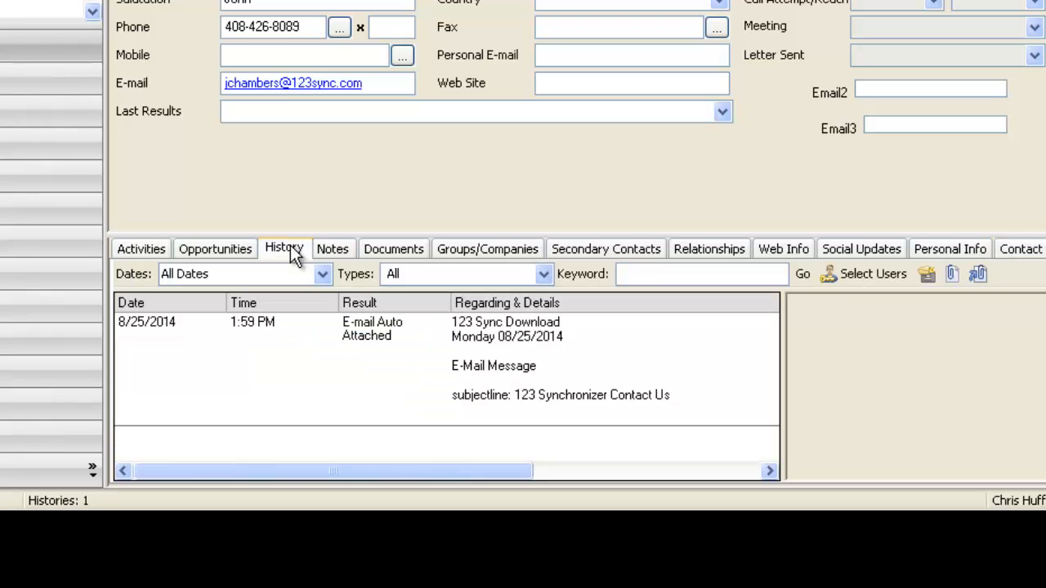
click(369, 324)
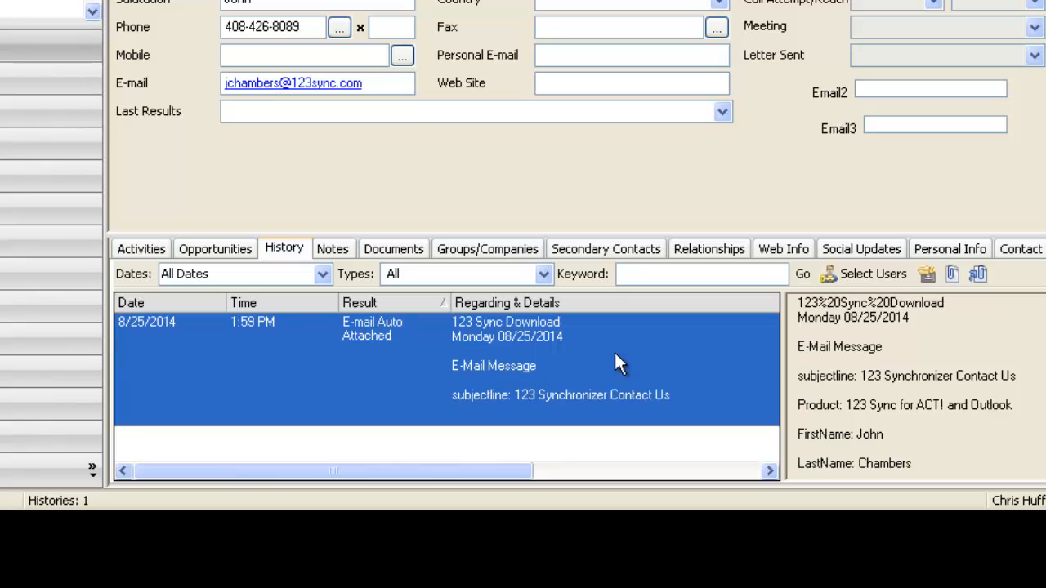
Open the history entry in full, then close it without saving changes.
double_click(497, 373)
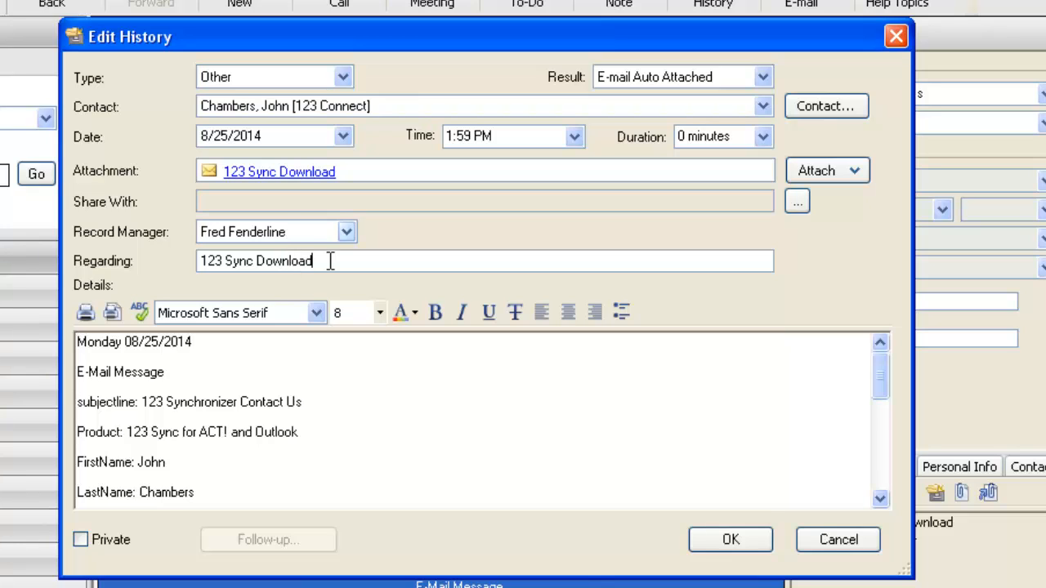
click(841, 535)
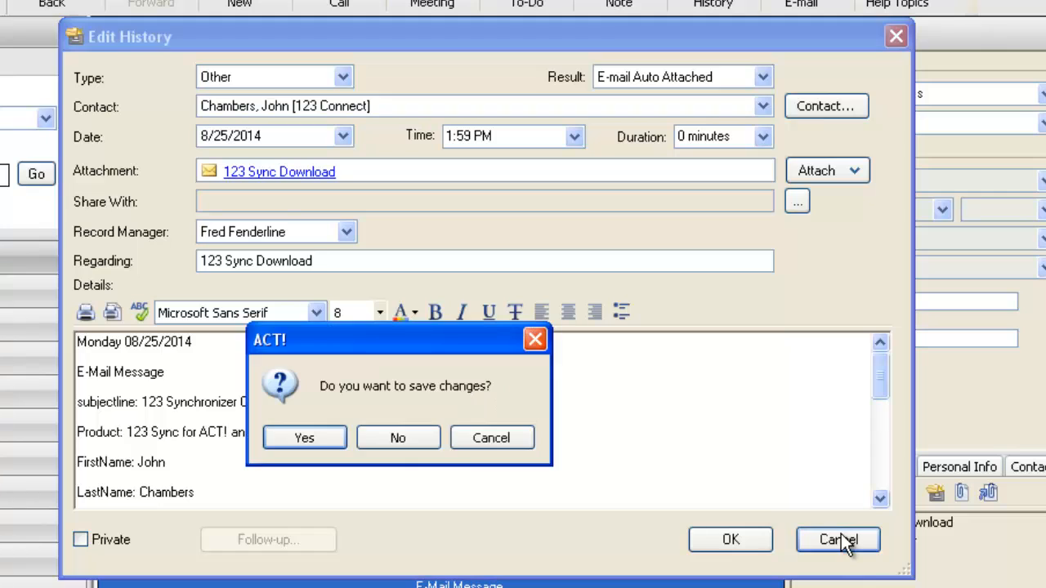
click(399, 441)
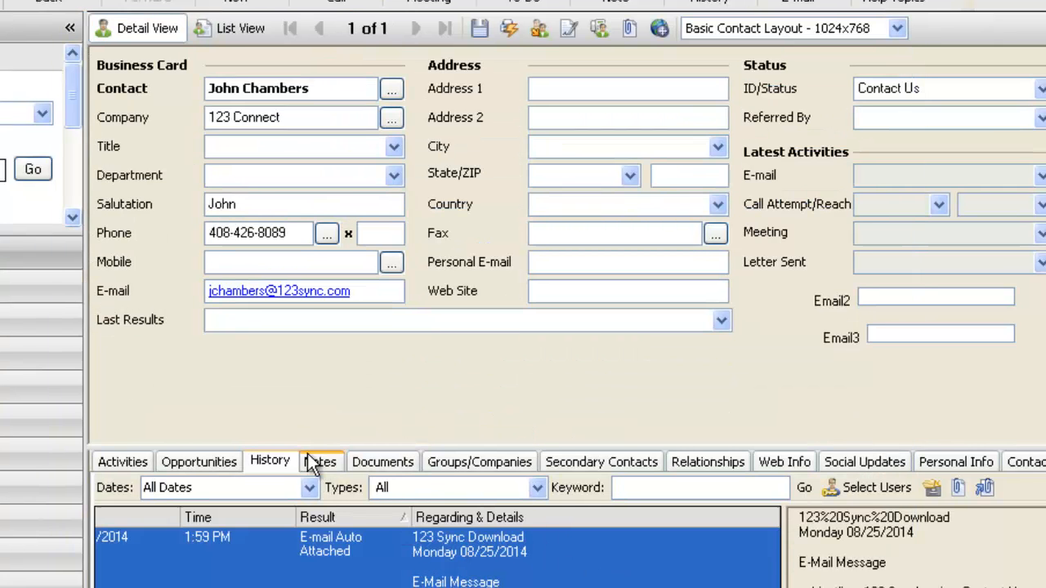
Show the contact's Notes and highlight the web-form message text in the preview.
click(319, 462)
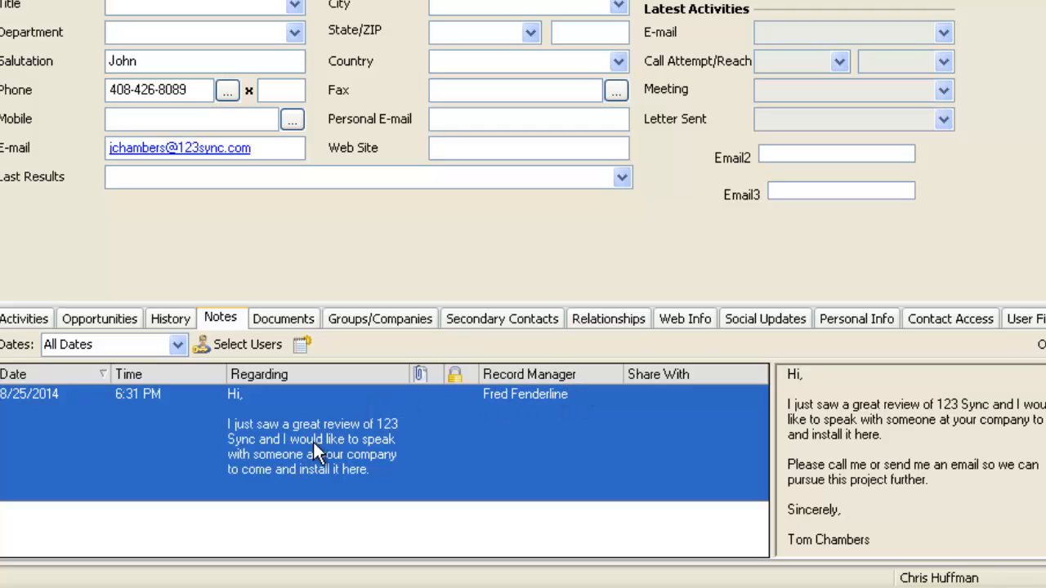
drag(788, 406, 882, 438)
drag(847, 451, 887, 482)
click(887, 483)
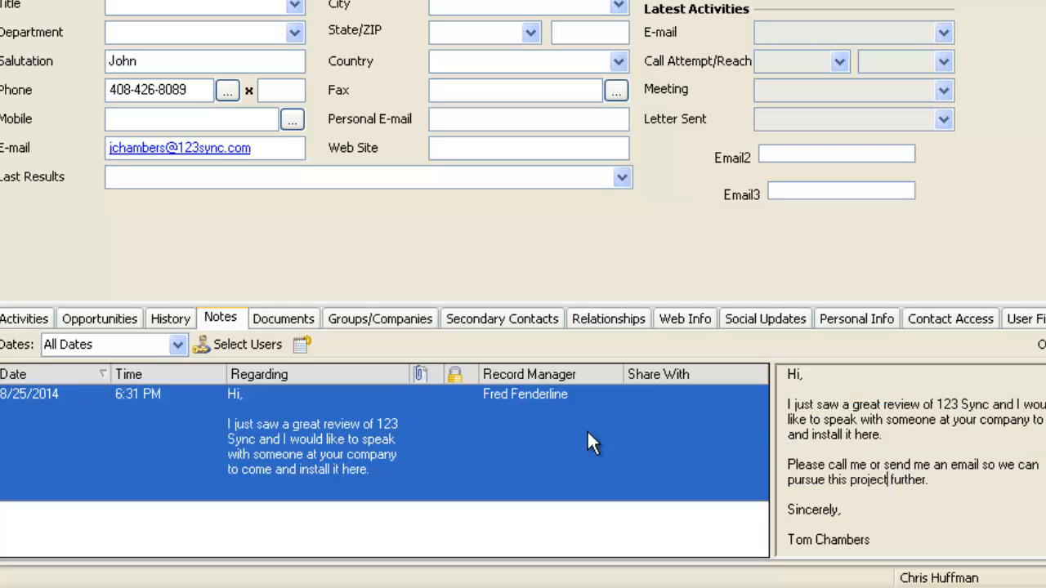